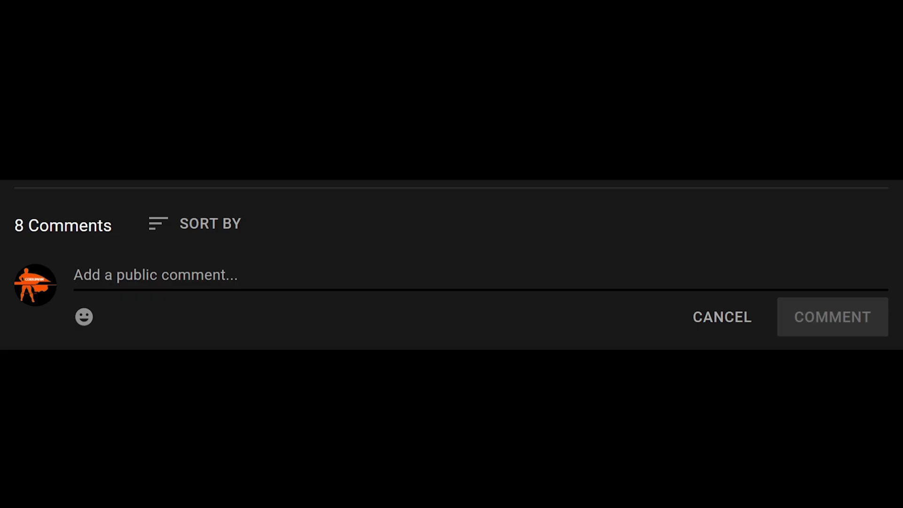
Open ISD-197 'Intermittent Reboots' from the Unassigned issues queue to see its details.
{"action": "type", "text": "Prese"}
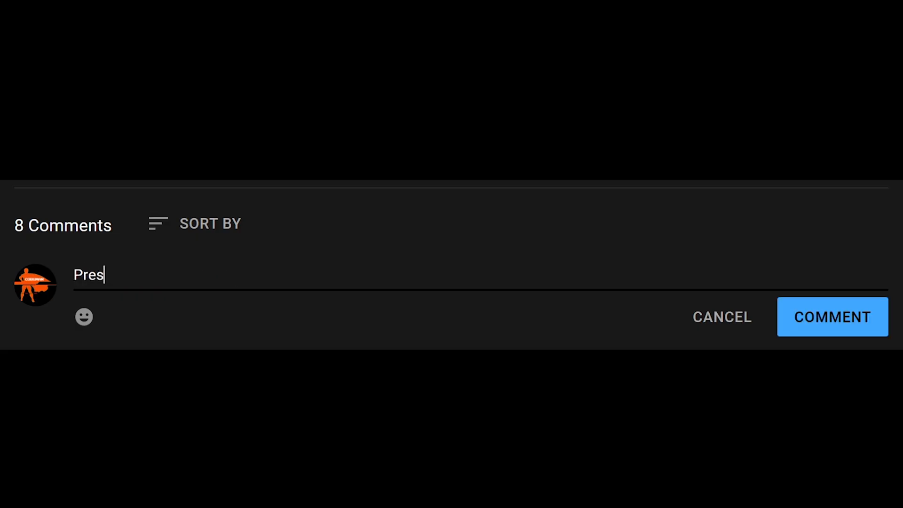
{"action": "type", "text": "nt!"}
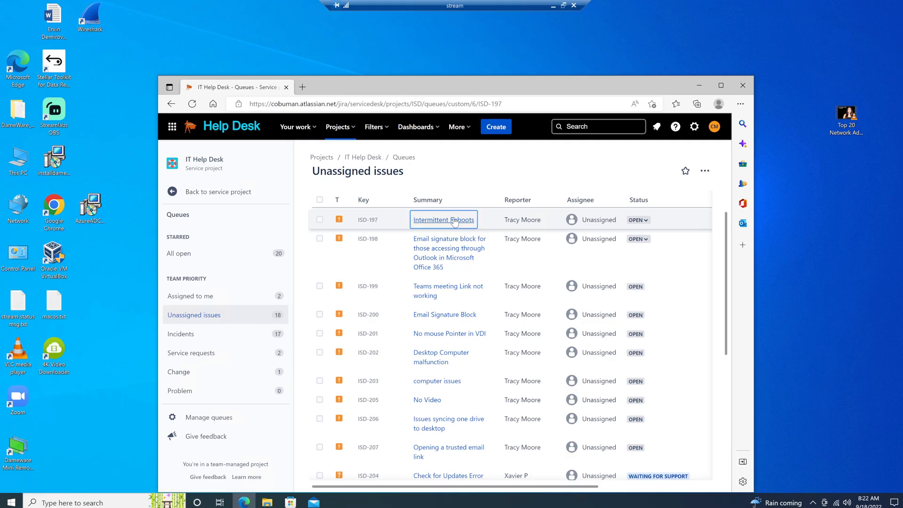
{"action": "left_click", "coordinate": [454, 222]}
{"action": "left_click_drag", "start_coordinate": [307, 179], "coordinate": [422, 185]}
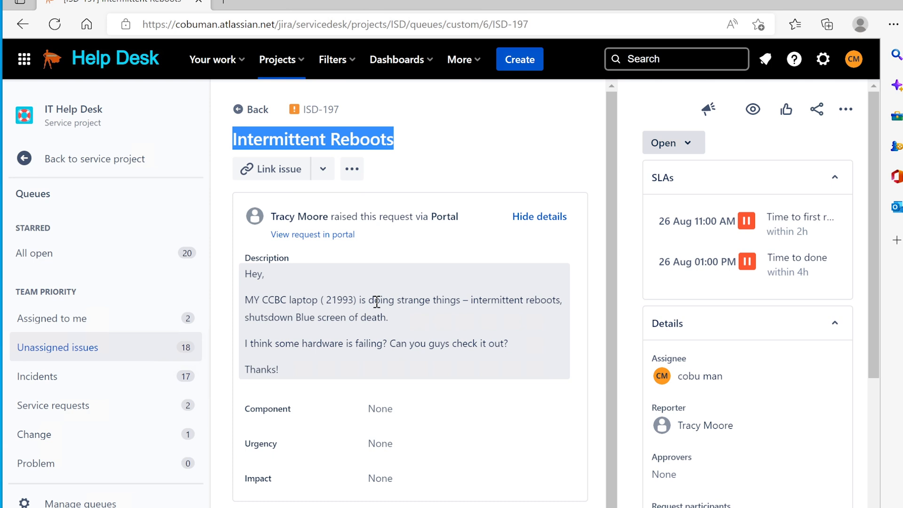
{"action": "left_click", "coordinate": [376, 301]}
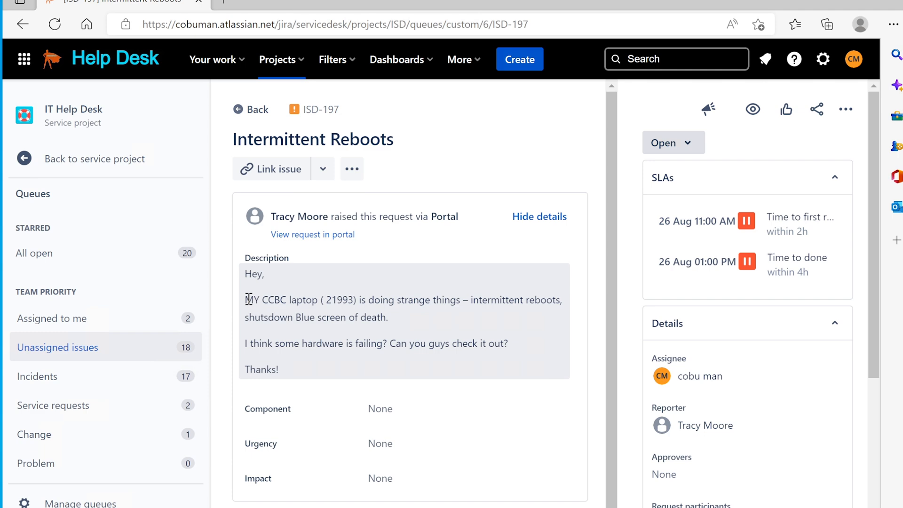
{"action": "left_click_drag", "start_coordinate": [248, 300], "coordinate": [356, 298]}
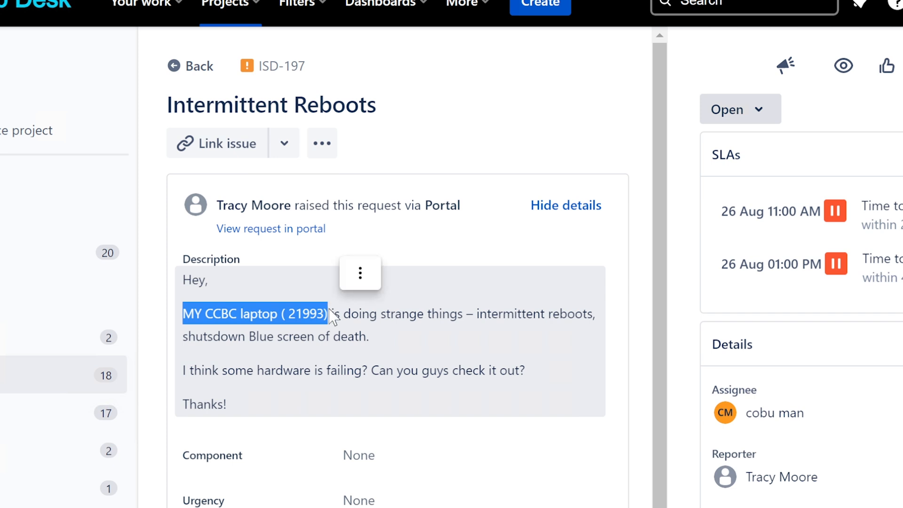
{"action": "left_click", "coordinate": [328, 307]}
{"action": "left_click_drag", "start_coordinate": [328, 308], "coordinate": [182, 313]}
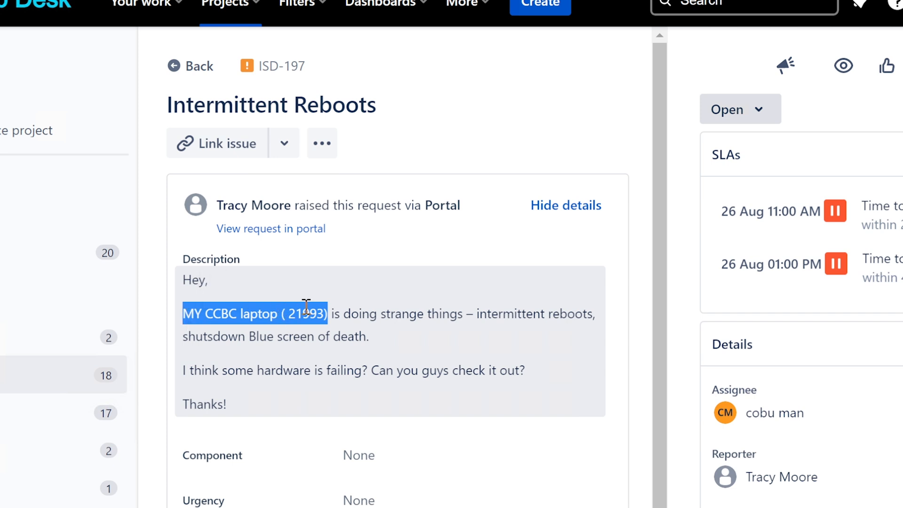
{"action": "left_click", "coordinate": [331, 312]}
{"action": "left_click_drag", "start_coordinate": [331, 315], "coordinate": [427, 345]}
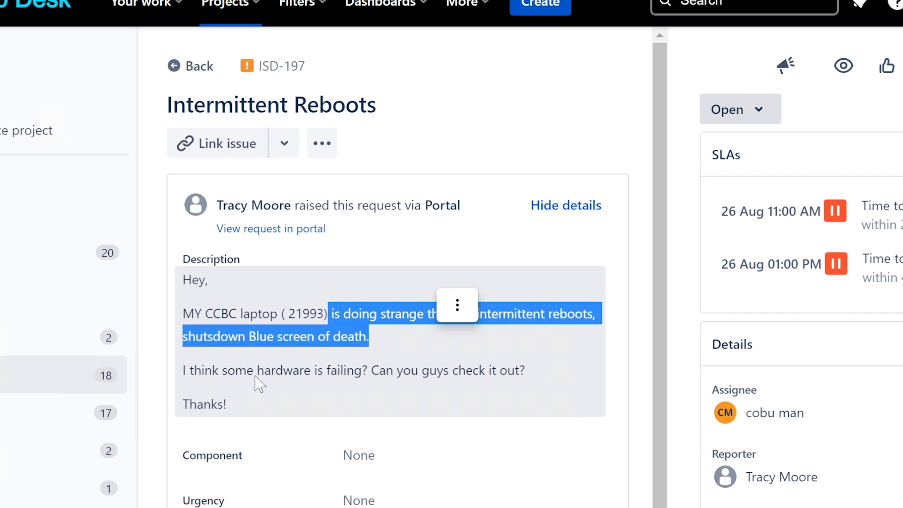
{"action": "left_click", "coordinate": [187, 369]}
{"action": "left_click_drag", "start_coordinate": [188, 370], "coordinate": [529, 370]}
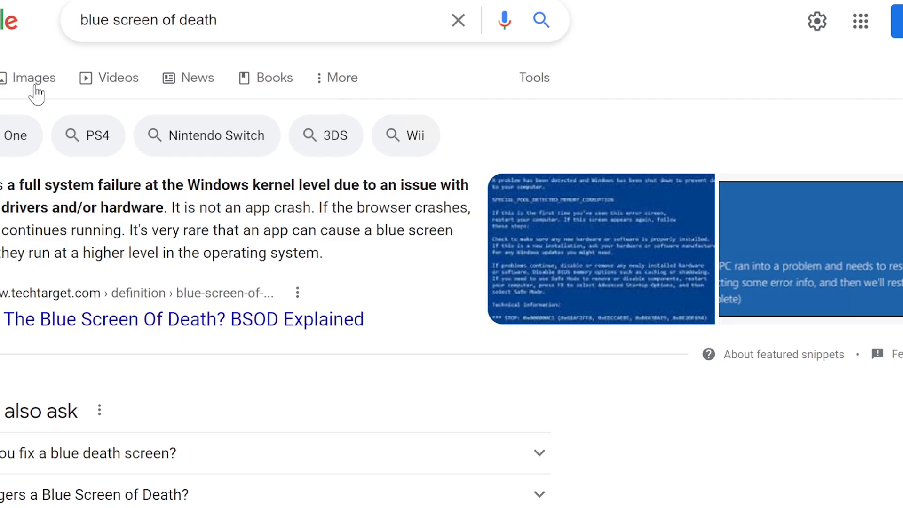
Switch the Google results for 'blue screen of death' to the Images view.
{"action": "left_click", "coordinate": [35, 88]}
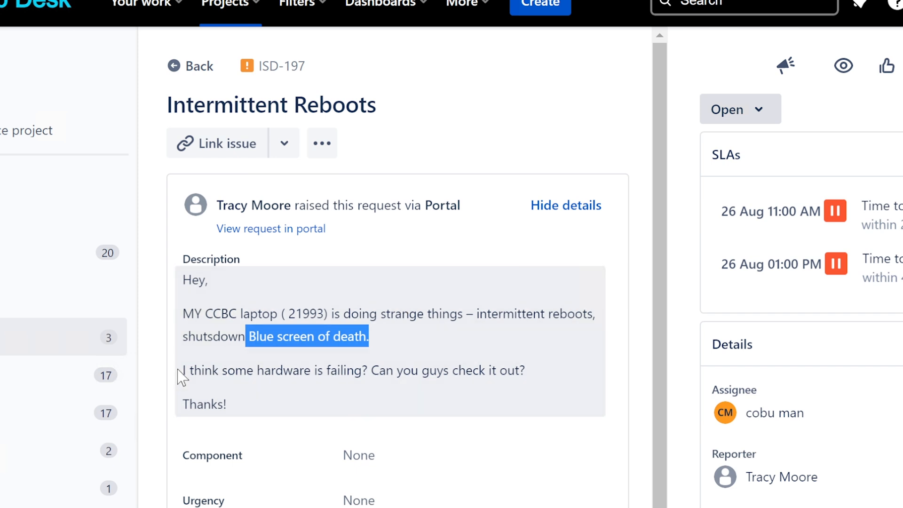
{"action": "left_click_drag", "start_coordinate": [183, 371], "coordinate": [374, 371]}
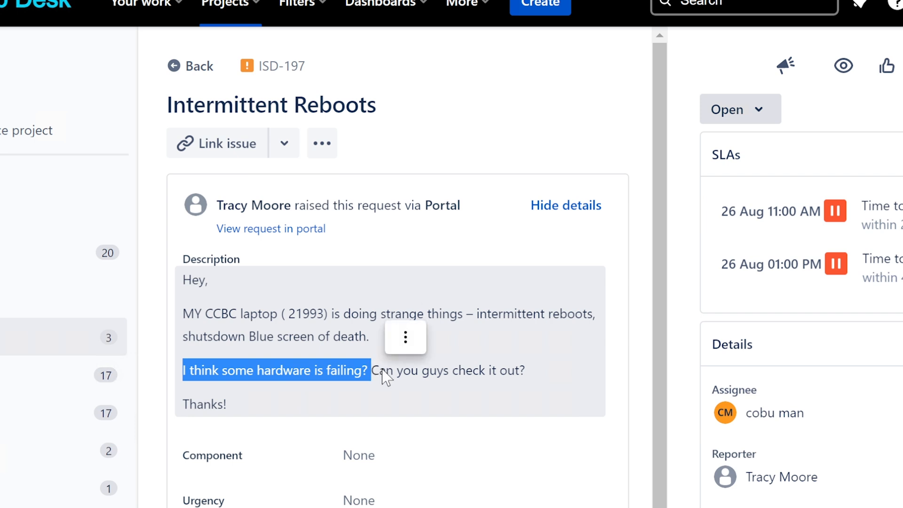
{"action": "left_click", "coordinate": [378, 369]}
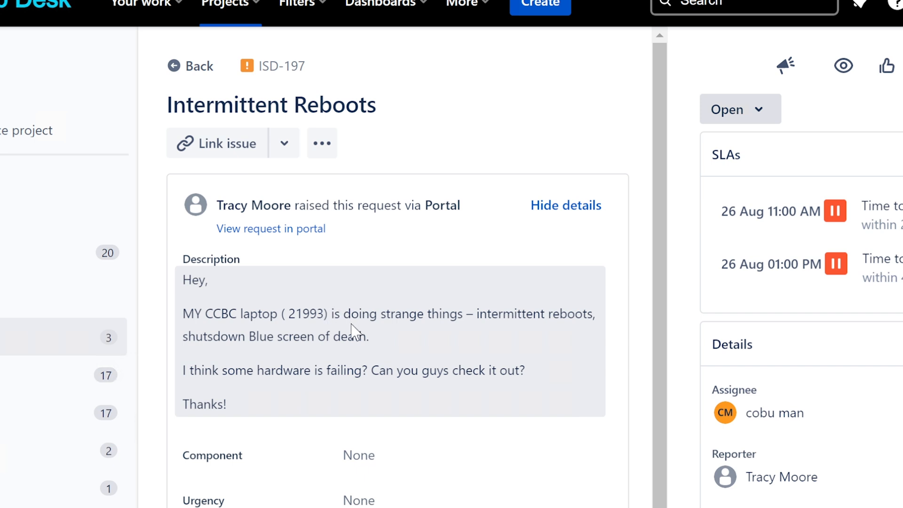
{"action": "left_click_drag", "start_coordinate": [248, 336], "coordinate": [382, 339]}
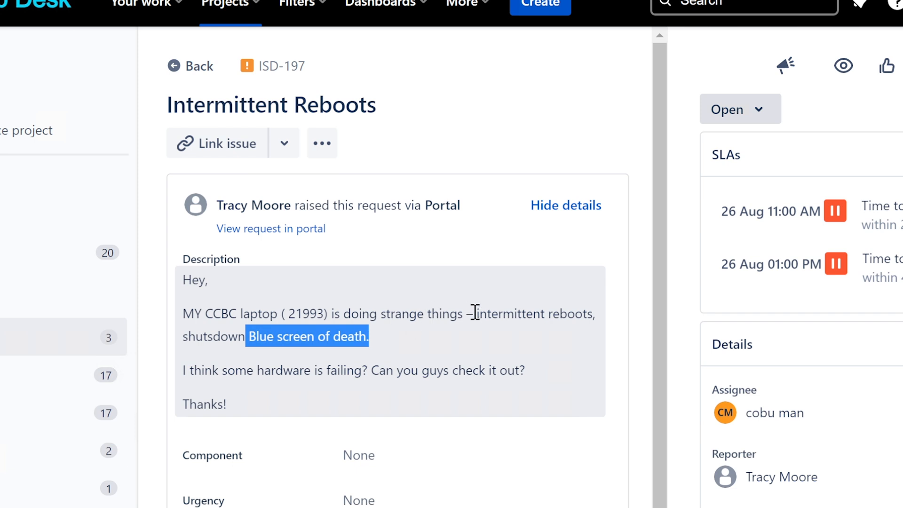
{"action": "left_click_drag", "start_coordinate": [476, 313], "coordinate": [594, 310]}
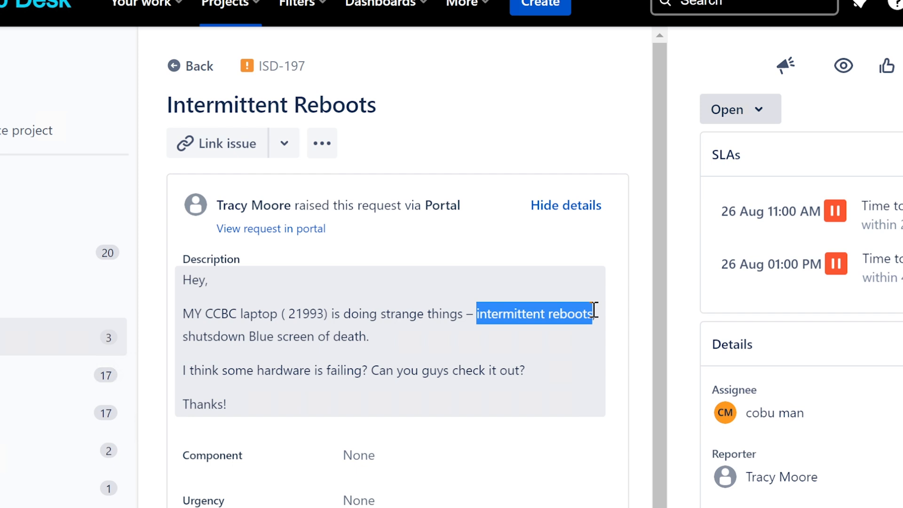
{"action": "left_click_drag", "start_coordinate": [594, 310], "coordinate": [594, 311]}
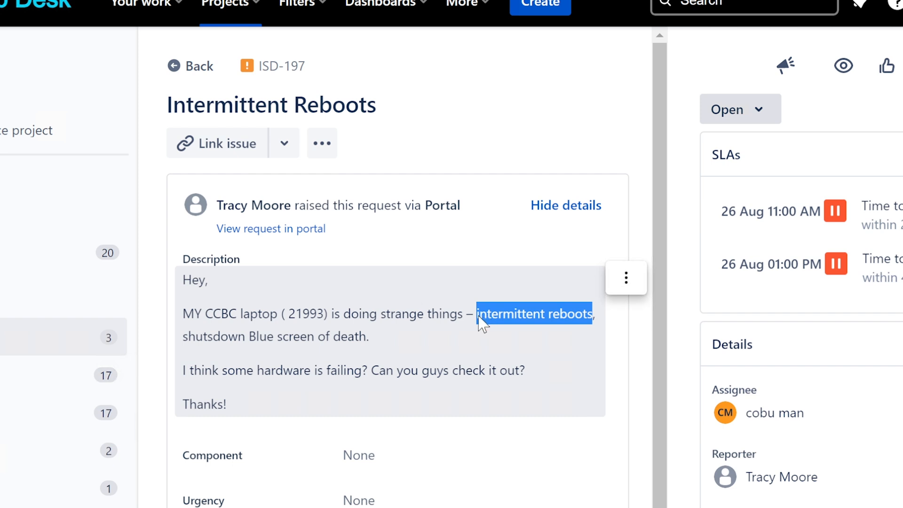
{"action": "left_click_drag", "start_coordinate": [252, 336], "coordinate": [372, 336]}
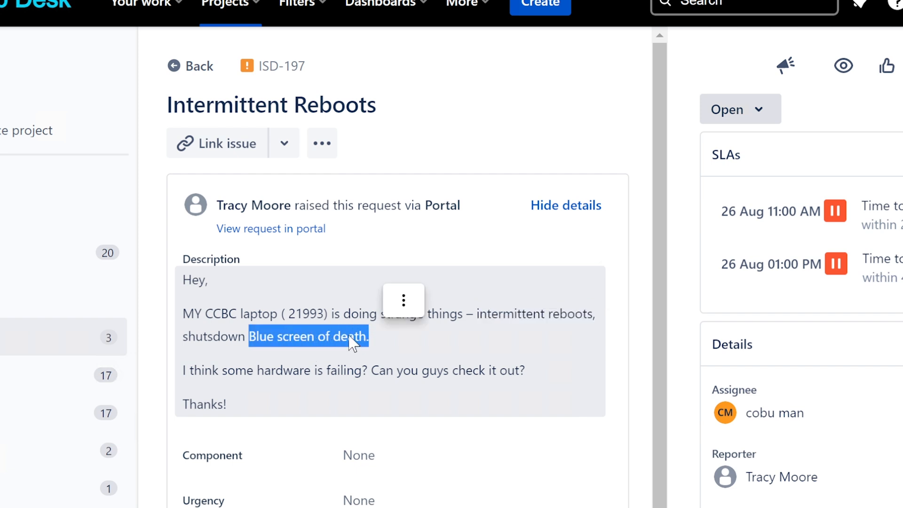
{"action": "left_click", "coordinate": [356, 336]}
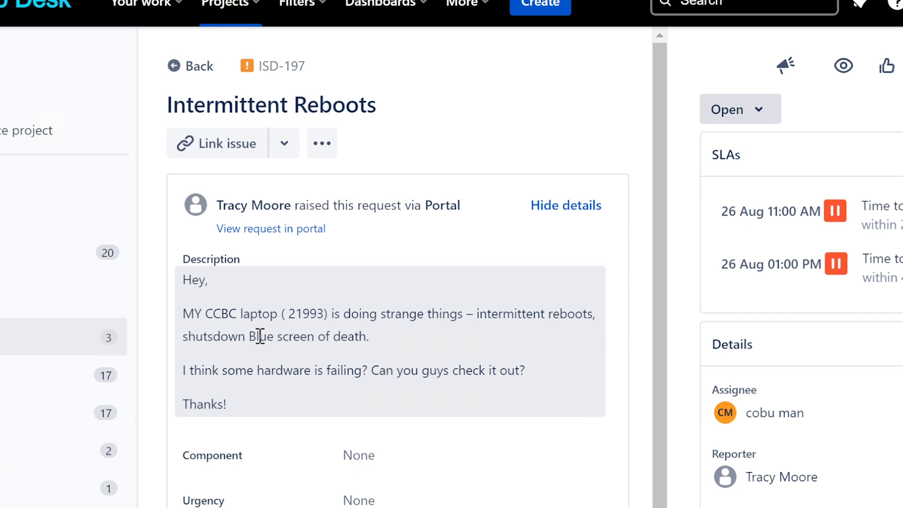
{"action": "left_click_drag", "start_coordinate": [249, 337], "coordinate": [367, 336]}
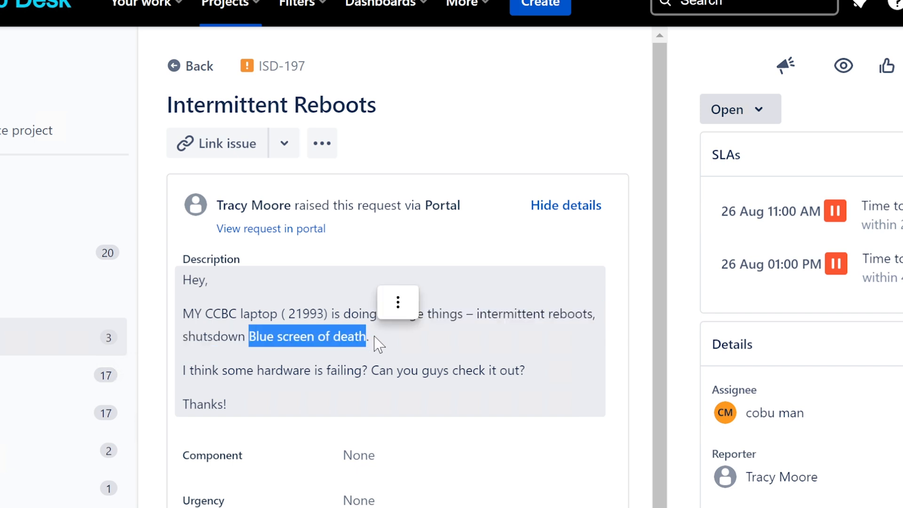
{"action": "left_click", "coordinate": [377, 343]}
{"action": "left_click_drag", "start_coordinate": [249, 338], "coordinate": [370, 338]}
{"action": "left_click", "coordinate": [371, 333]}
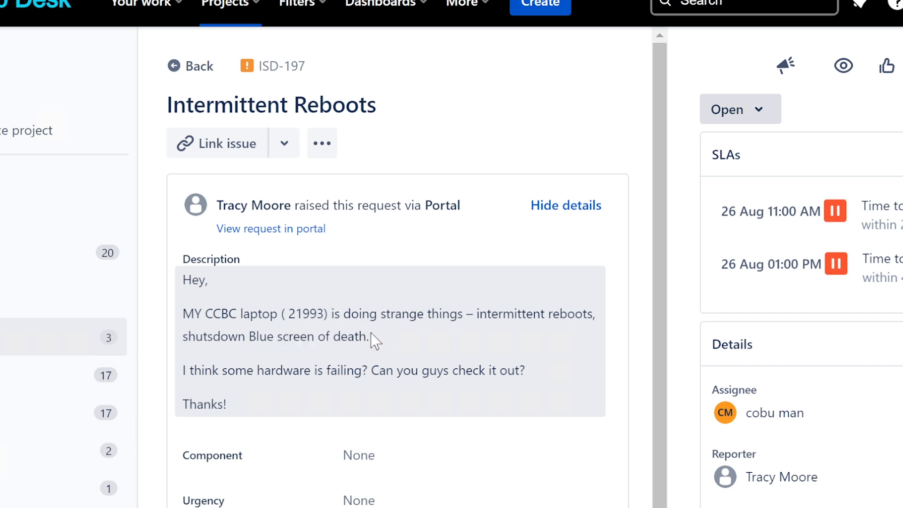
{"action": "left_click_drag", "start_coordinate": [250, 336], "coordinate": [367, 333]}
{"action": "left_click", "coordinate": [379, 337]}
{"action": "left_click_drag", "start_coordinate": [250, 336], "coordinate": [371, 335]}
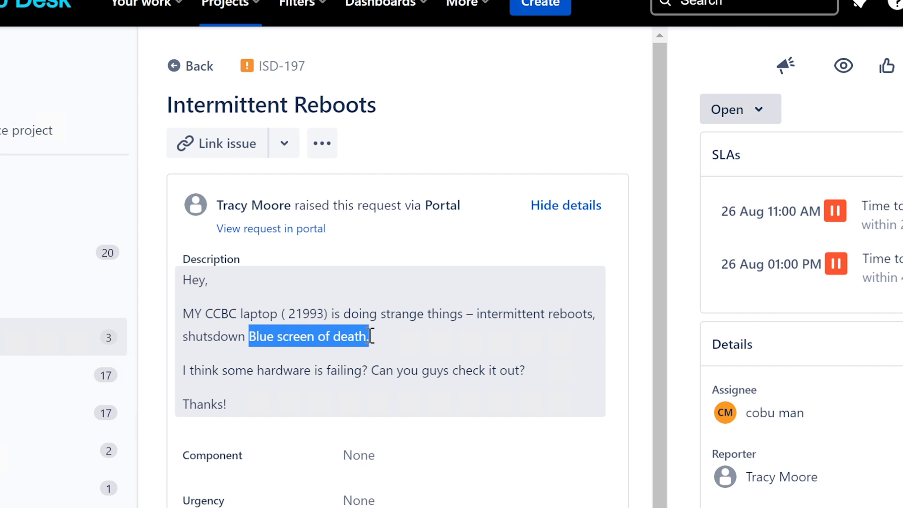
{"action": "left_click", "coordinate": [356, 335]}
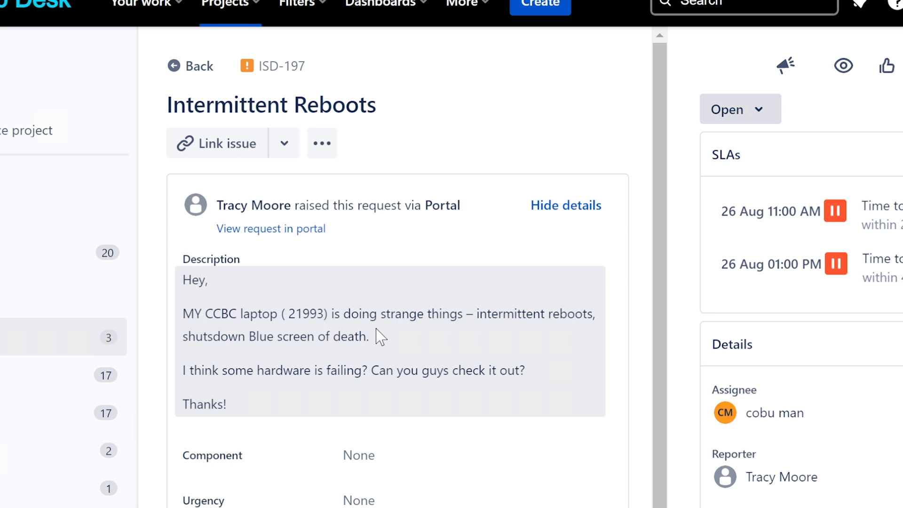
Draft a customer reply: 'Below are some of the most common reasons for BSOD.' then '1. Bad HDD/SSD.'.
{"action": "scroll", "coordinate": [380, 336], "scroll_direction": "down", "scroll_amount": 3}
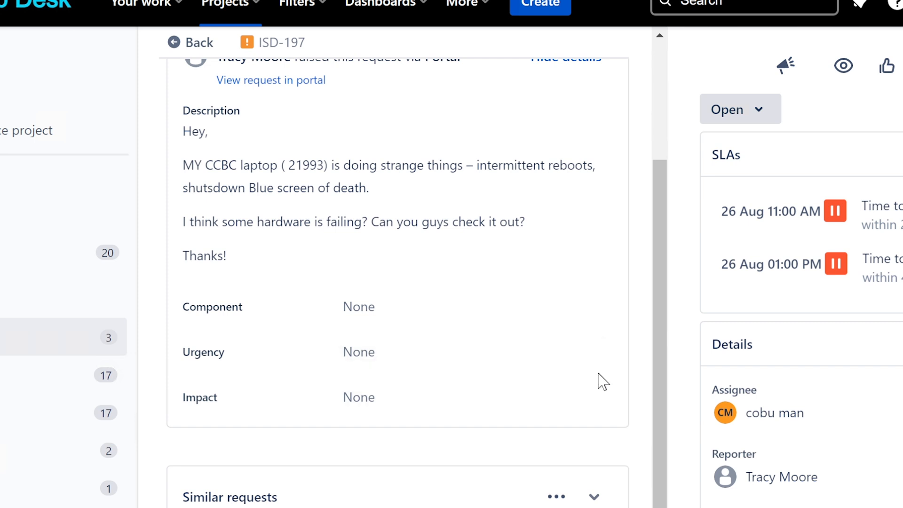
{"action": "scroll", "coordinate": [397, 282], "scroll_direction": "down", "scroll_amount": 4}
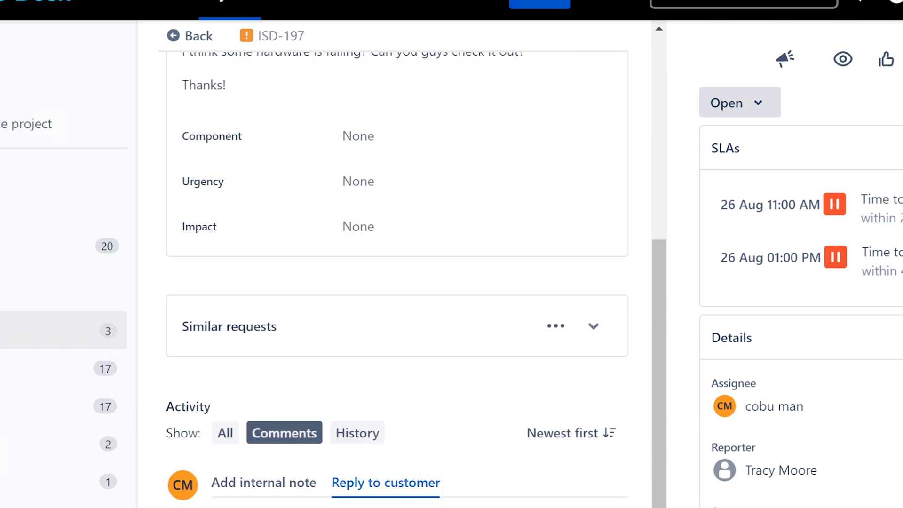
{"action": "left_click", "coordinate": [410, 480]}
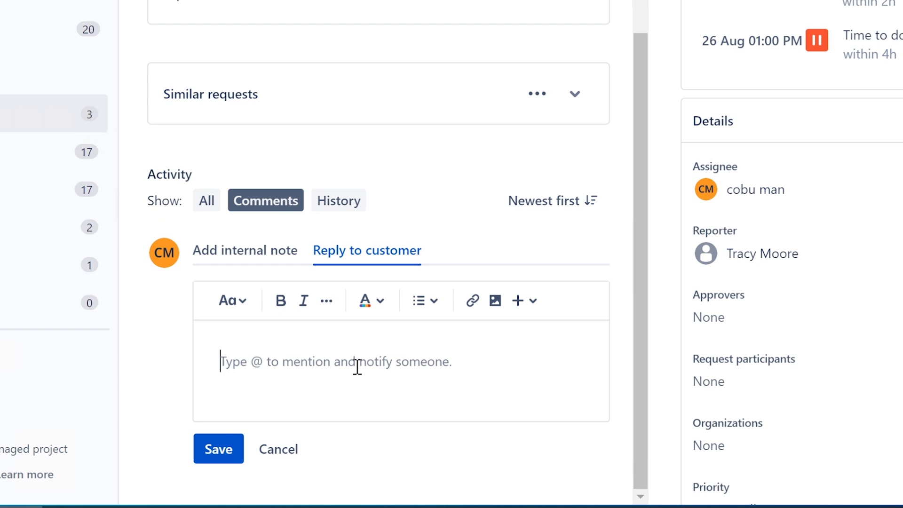
{"action": "type", "text": "b"}
{"action": "key", "text": "BackSpace"}
{"action": "type", "text": "Below are som"}
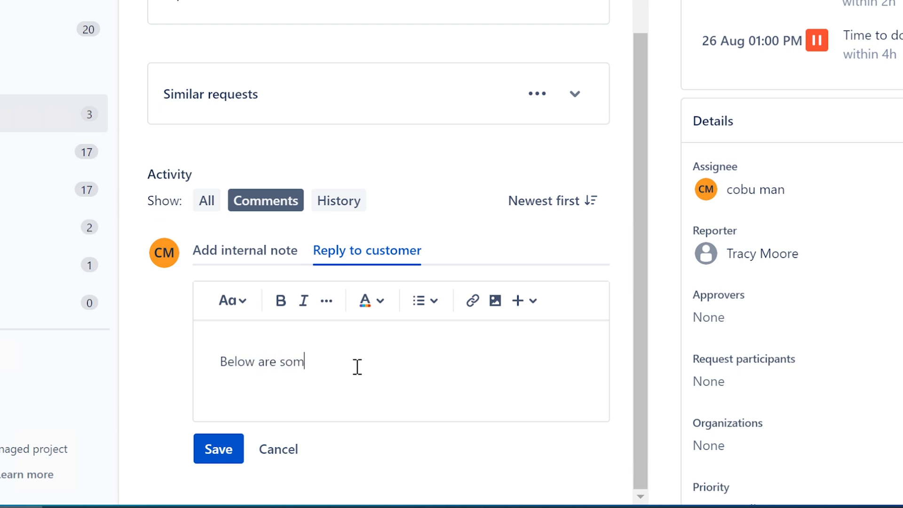
{"action": "type", "text": "e of the most com"}
{"action": "type", "text": "me"}
{"action": "type", "text": "on r"}
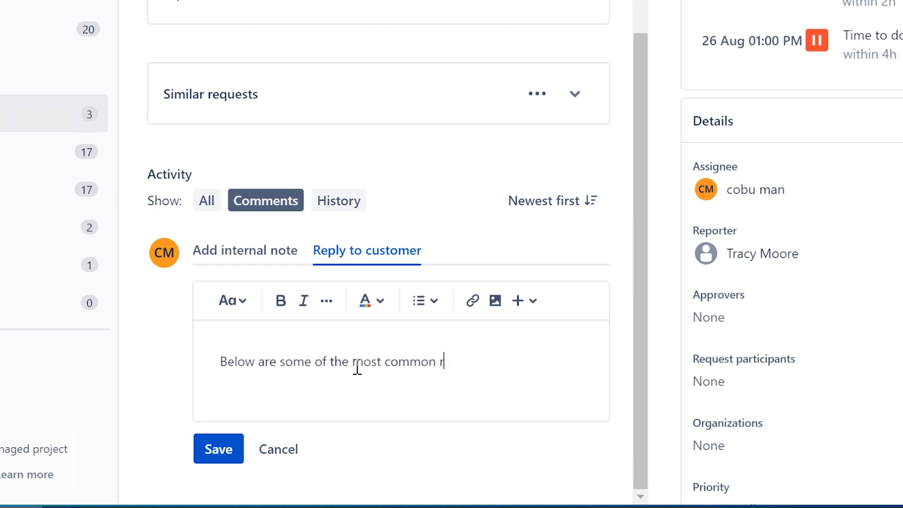
{"action": "type", "text": "easons for BSDO"}
{"action": "key", "text": "BackSpace"}
{"action": "key", "text": "BackSpace"}
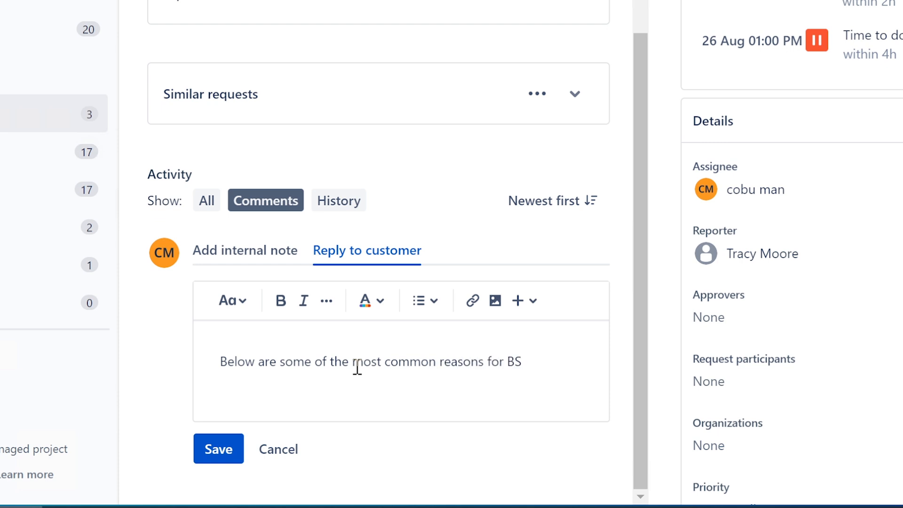
{"action": "type", "text": "OD."}
{"action": "key", "text": "Return"}
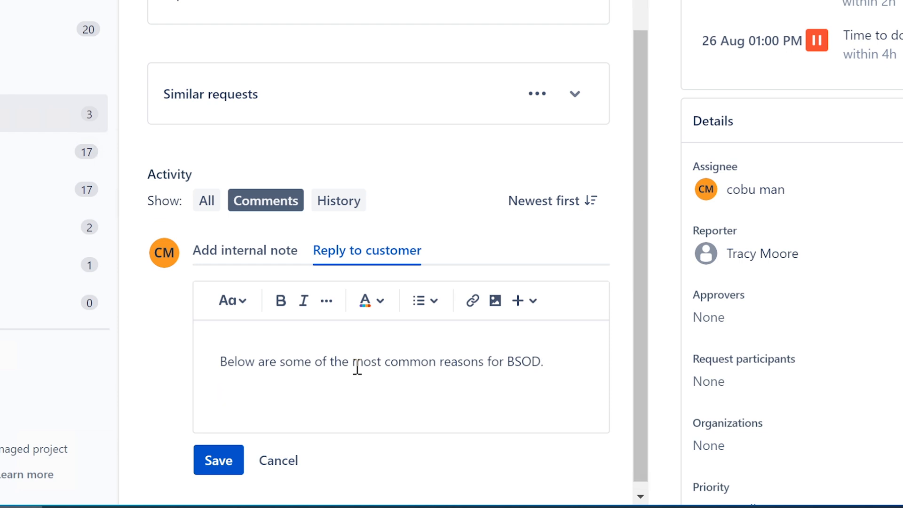
{"action": "type", "text": "1. "}
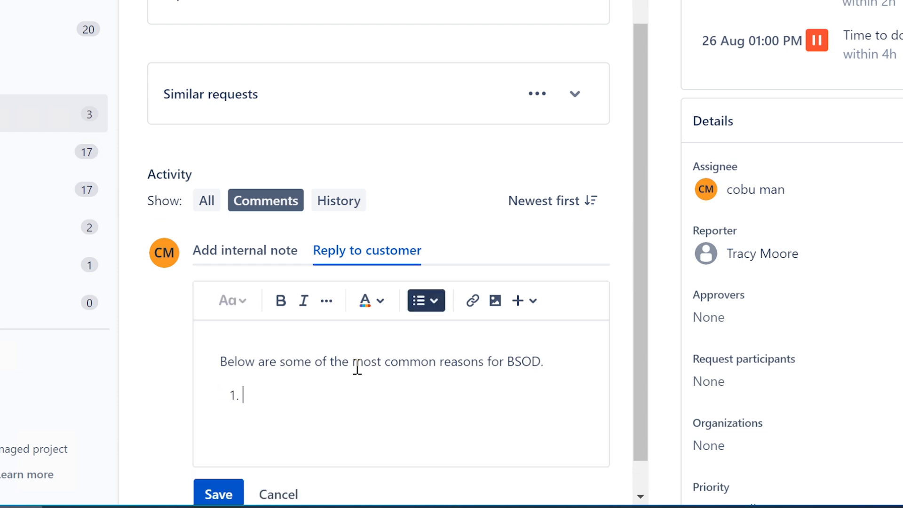
{"action": "type", "text": "Bad HDD/SS"}
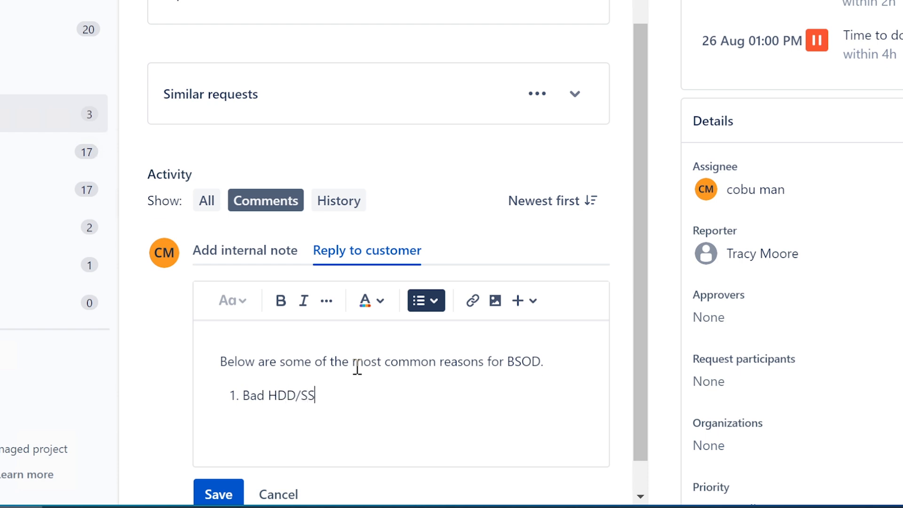
{"action": "type", "text": "D."}
Add items 'Bad RAM (Random Access Memory).' and 'Bad GPU (either overheating or driver issue).'.
{"action": "key", "text": "Return"}
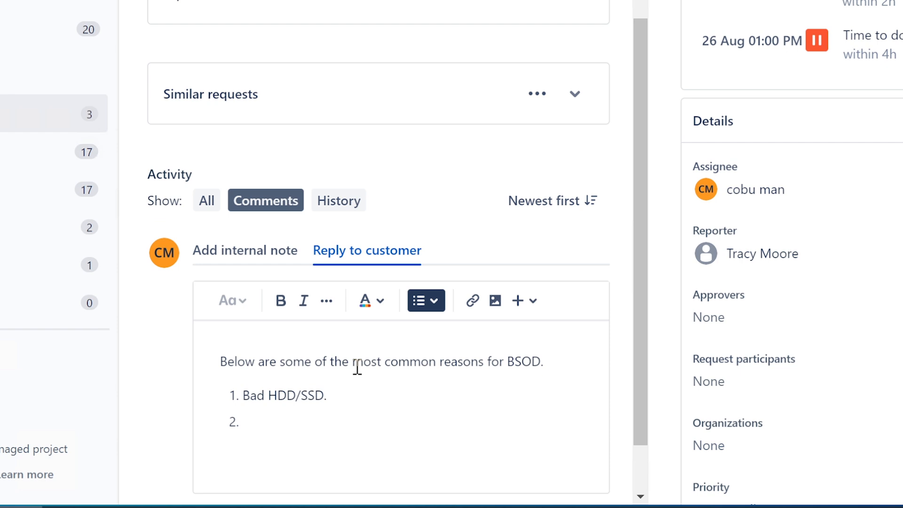
{"action": "type", "text": "Bad RAM (Rando"}
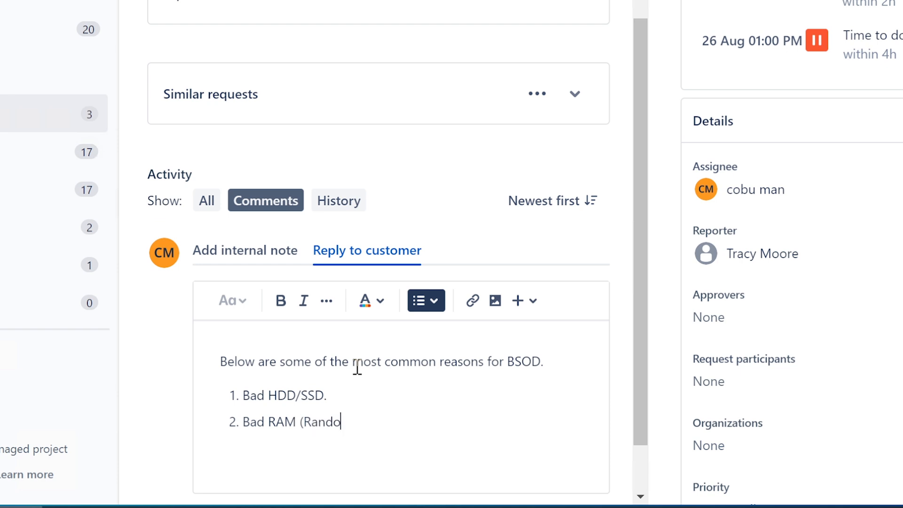
{"action": "type", "text": "m Access Me"}
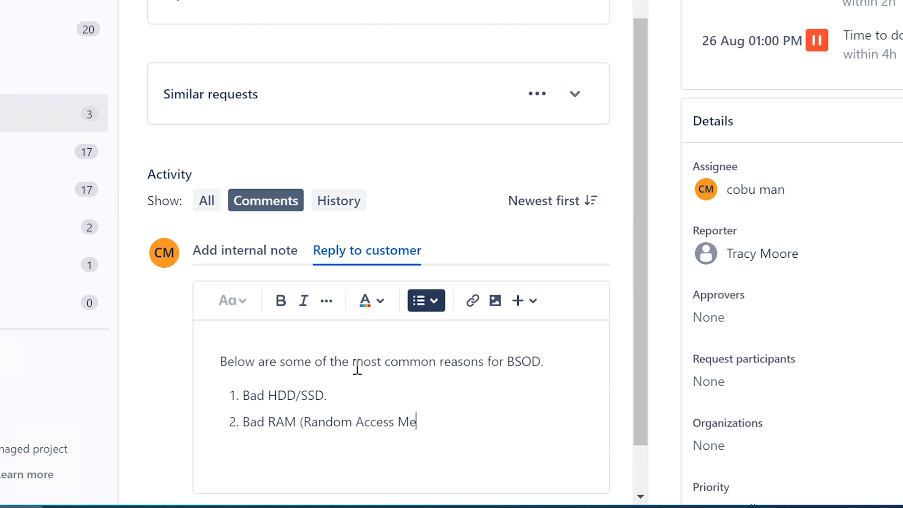
{"action": "type", "text": "mory)."}
{"action": "key", "text": "Return"}
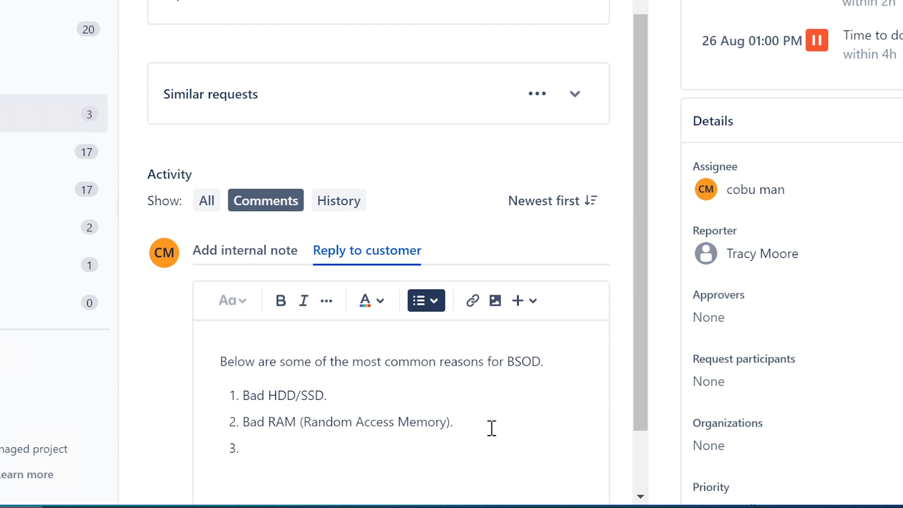
{"action": "type", "text": "Bad GPU"}
{"action": "type", "text": "(either"}
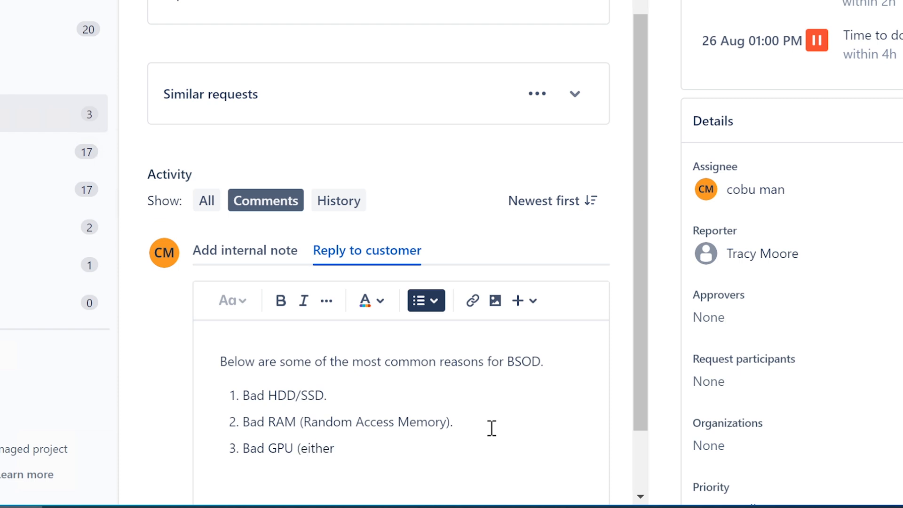
{"action": "type", "text": " Overhead"}
{"action": "key", "text": "BackSpace"}
{"action": "key", "text": "BackSpace"}
{"action": "type", "text": "ating or "}
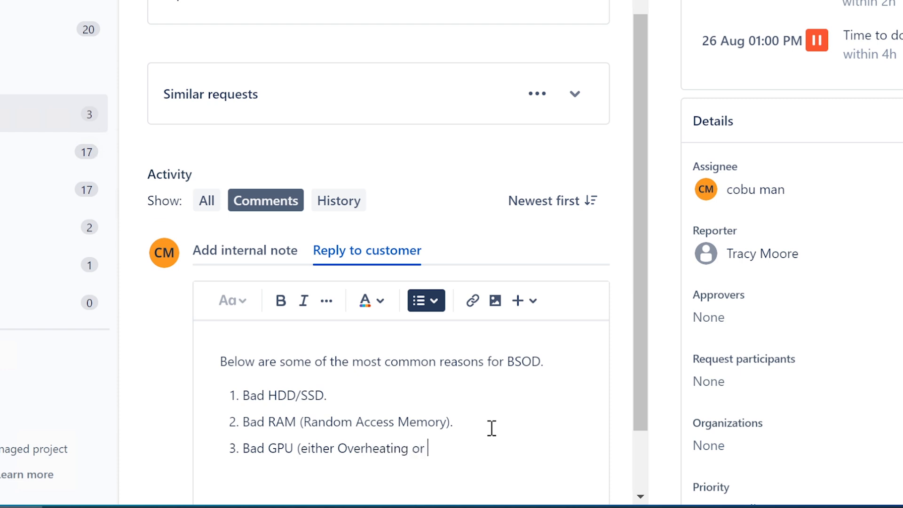
{"action": "type", "text": "driver i"}
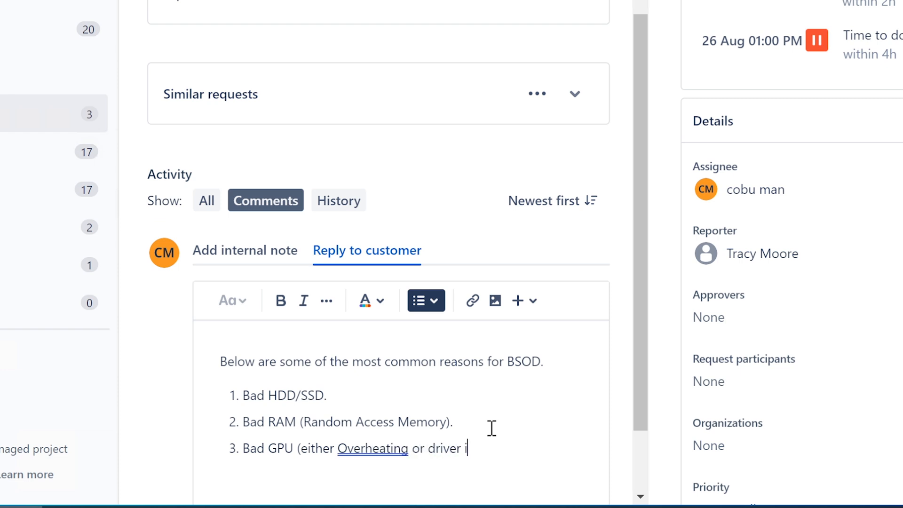
{"action": "type", "text": "ssue)"}
{"action": "left_click", "coordinate": [359, 447]}
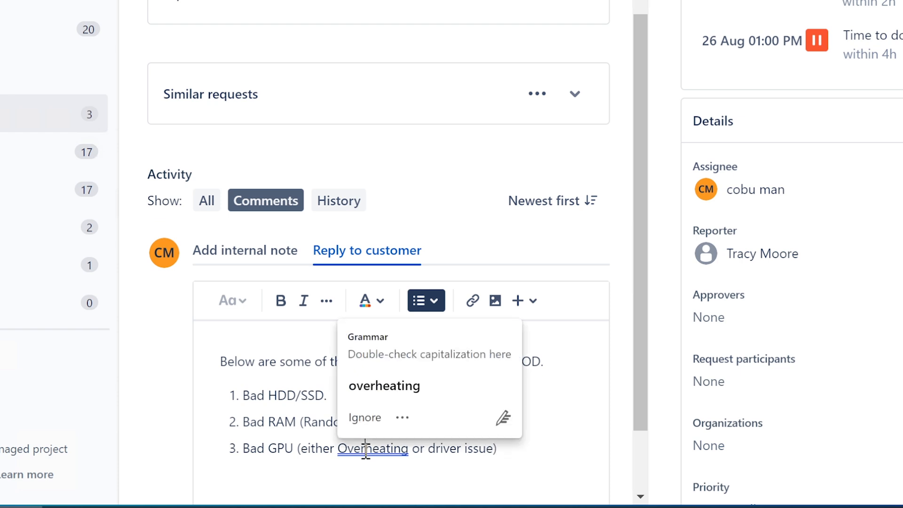
{"action": "left_click", "coordinate": [399, 387]}
{"action": "left_click", "coordinate": [514, 445]}
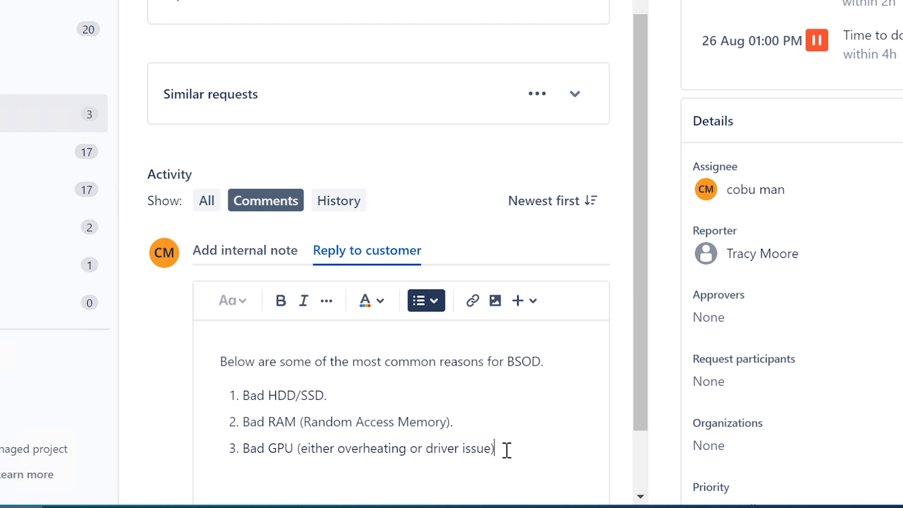
{"action": "type", "text": "."}
Add item 4: 'Other hardware conflicts are possible (even with USB connection).'.
{"action": "key", "text": "Return"}
{"action": "scroll", "coordinate": [522, 444], "scroll_direction": "down", "scroll_amount": 2}
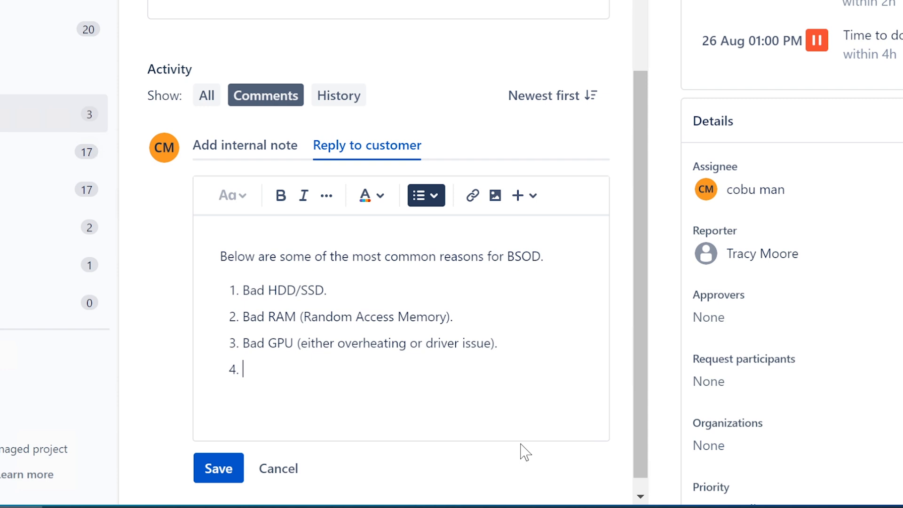
{"action": "type", "text": "Other hard"}
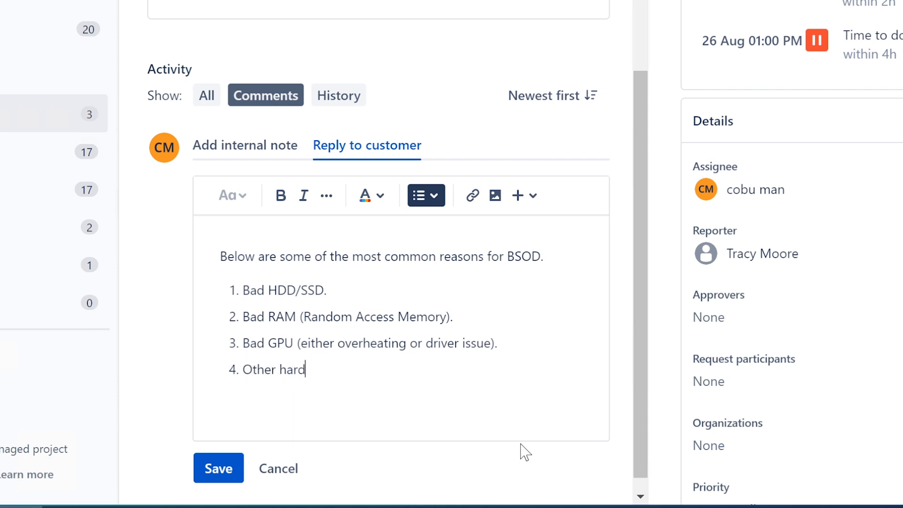
{"action": "type", "text": "ware conflicts a"}
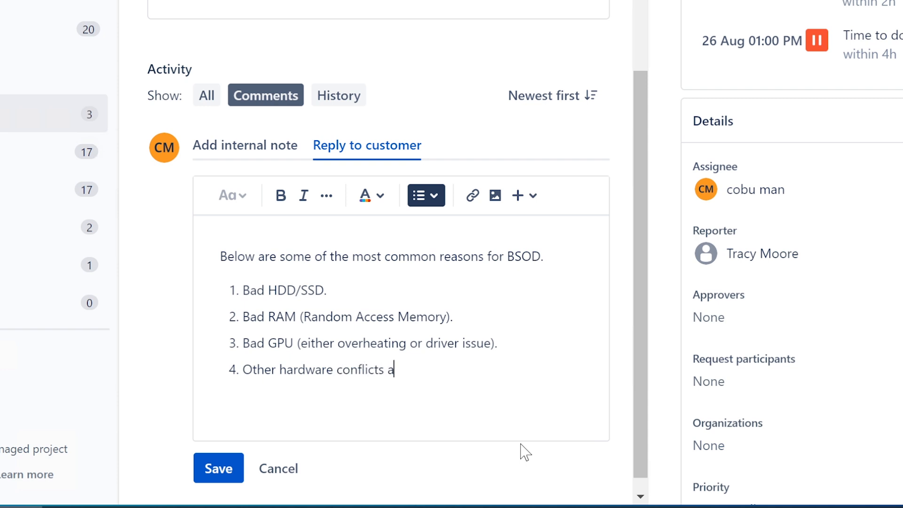
{"action": "type", "text": "re possible "}
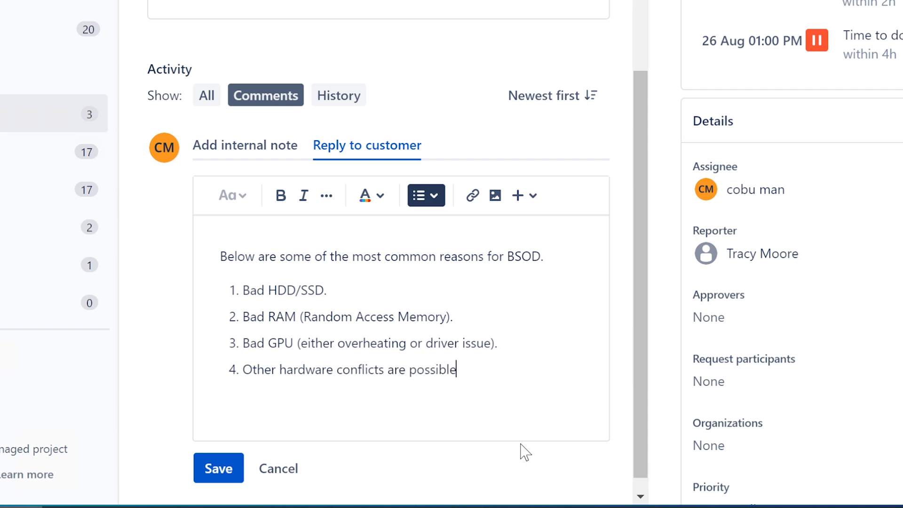
{"action": "type", "text": "(even with Usb"}
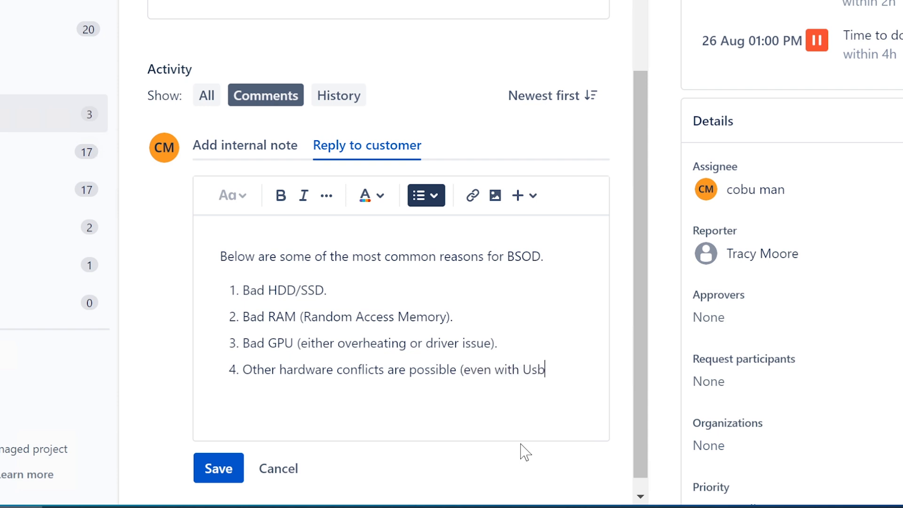
{"action": "key", "text": "BackSpace"}
{"action": "key", "text": "BackSpace"}
{"action": "type", "text": "SB connection"}
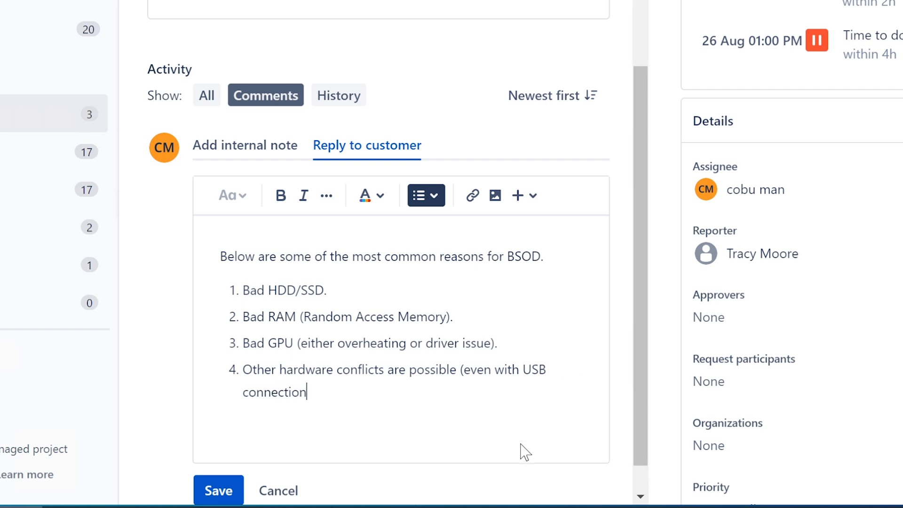
{"action": "type", "text": ")."}
End the reply with 'I hope that helps.' below the list and save it.
{"action": "key", "text": "Return"}
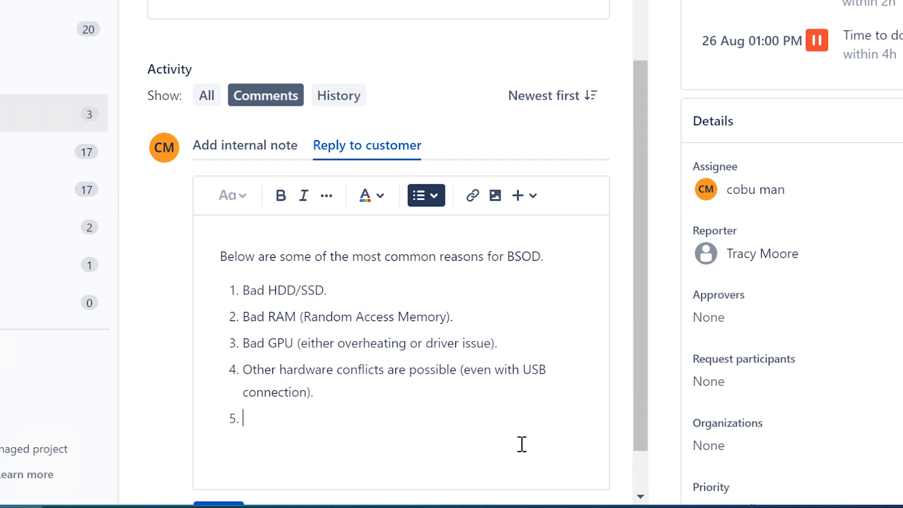
{"action": "key", "text": "BackSpace"}
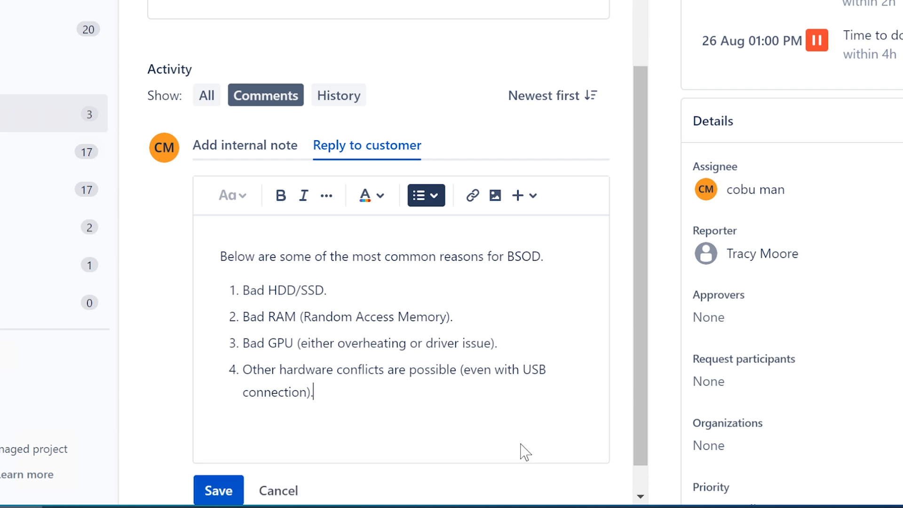
{"action": "key", "text": "shift+Return"}
{"action": "key", "text": "shift+Return"}
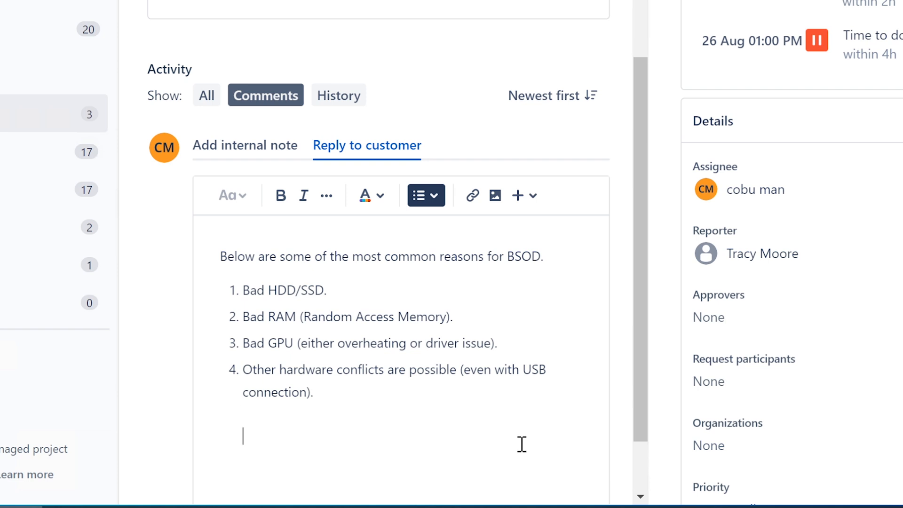
{"action": "type", "text": "I hope that helps."}
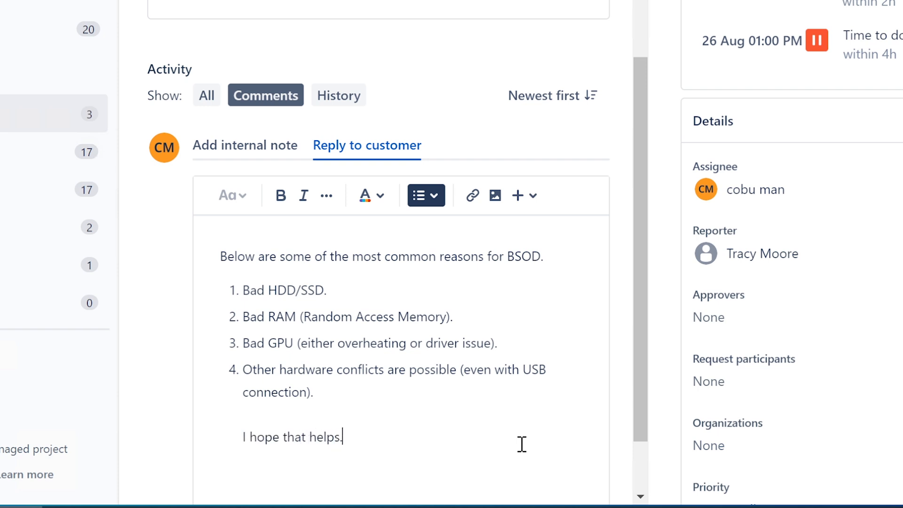
{"action": "scroll", "coordinate": [401, 369], "scroll_direction": "down", "scroll_amount": 2}
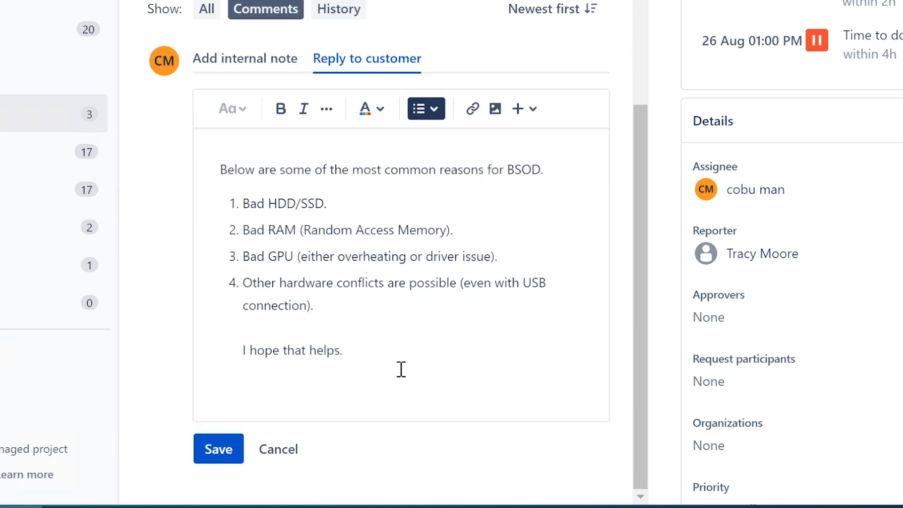
{"action": "left_click", "coordinate": [220, 447]}
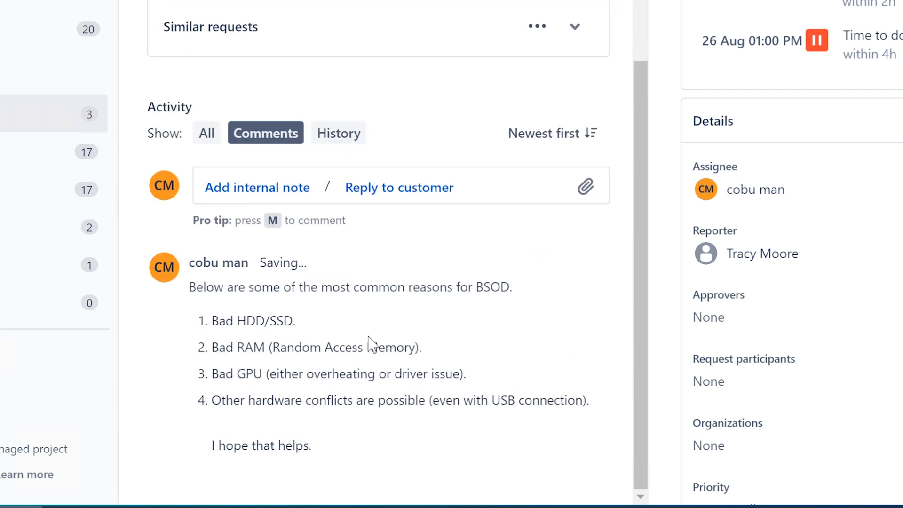
{"action": "scroll", "coordinate": [370, 344], "scroll_direction": "up", "scroll_amount": 5}
{"action": "scroll", "coordinate": [370, 343], "scroll_direction": "up", "scroll_amount": 4}
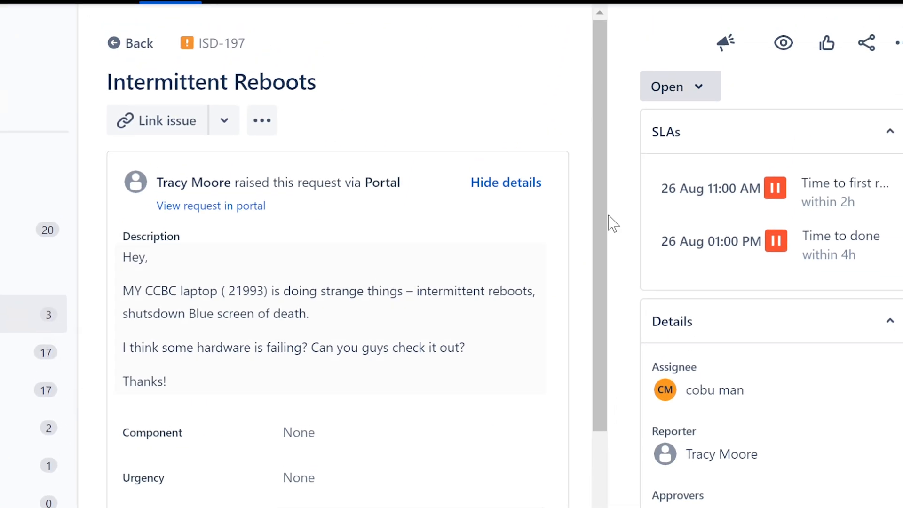
Set ISD-197 to Resolved, then return to the Unassigned issues queue.
{"action": "left_click", "coordinate": [689, 90]}
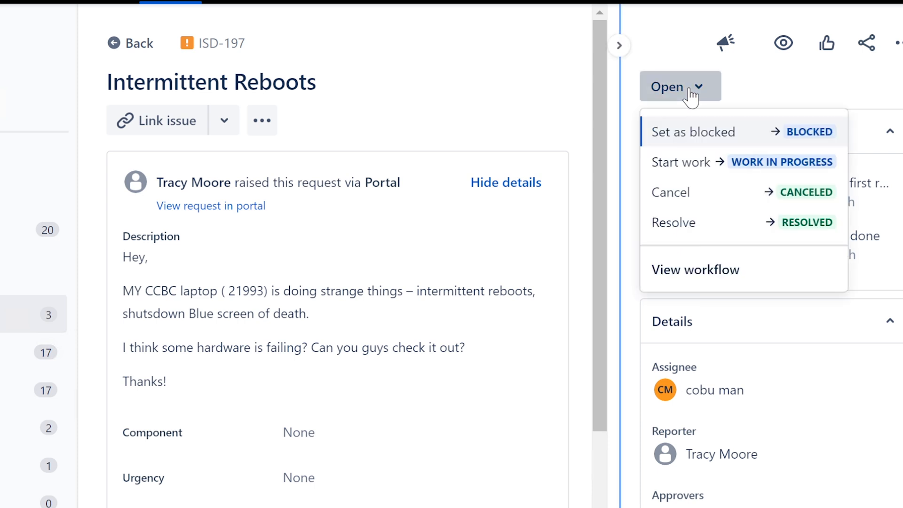
{"action": "left_click", "coordinate": [702, 221]}
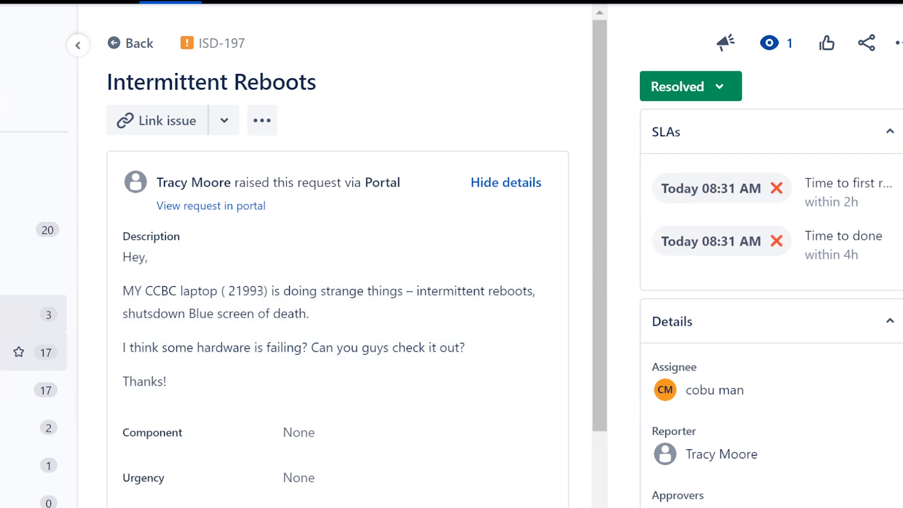
{"action": "left_click", "coordinate": [33, 352]}
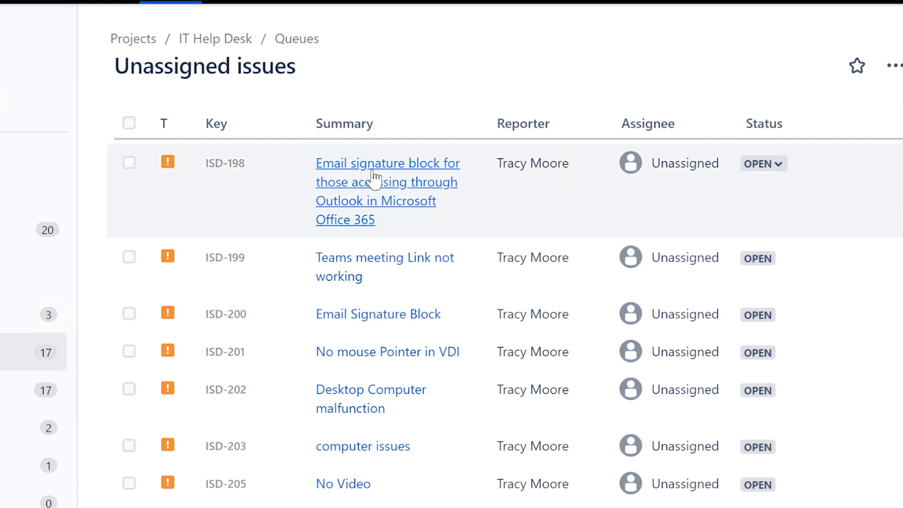
Open ISD-198 about the Outlook email signature block and make yourself the assignee.
{"action": "left_click", "coordinate": [384, 183]}
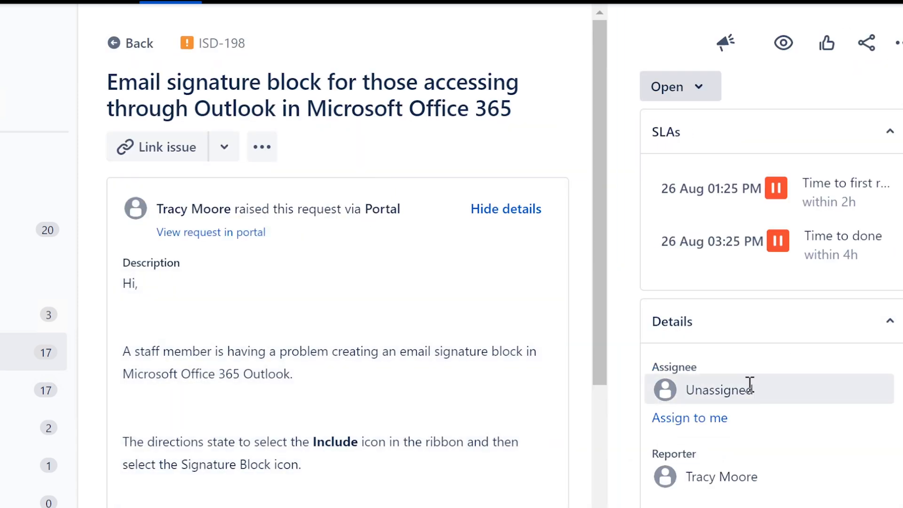
{"action": "left_click", "coordinate": [750, 385]}
{"action": "left_click", "coordinate": [742, 413]}
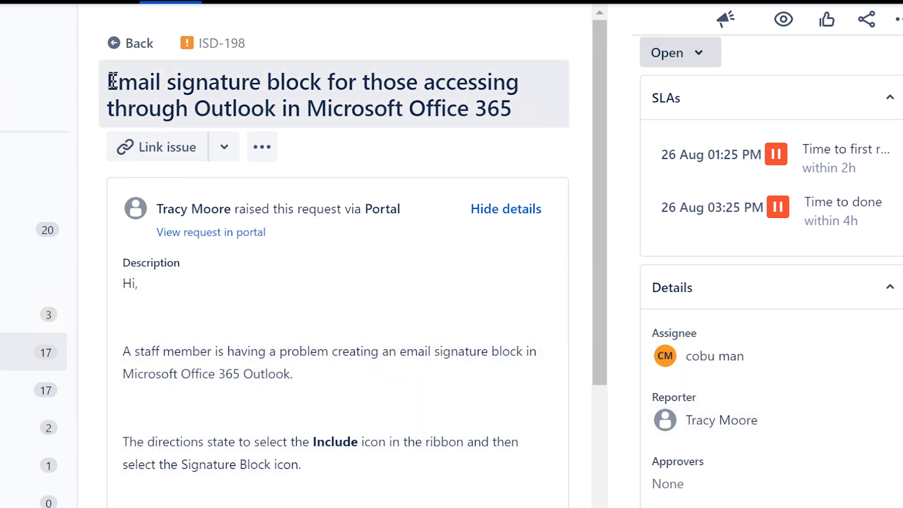
{"action": "mouse_move", "coordinate": [113, 80]}
{"action": "left_mouse_down"}
{"action": "mouse_move", "coordinate": [520, 84]}
{"action": "mouse_move", "coordinate": [325, 82]}
{"action": "mouse_move", "coordinate": [228, 108]}
{"action": "mouse_move", "coordinate": [516, 101]}
{"action": "left_mouse_up"}
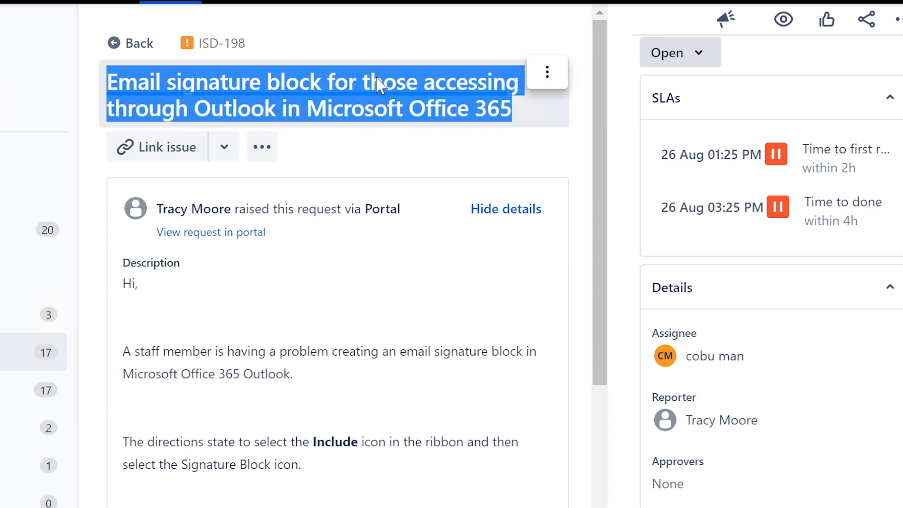
{"action": "left_click", "coordinate": [178, 348]}
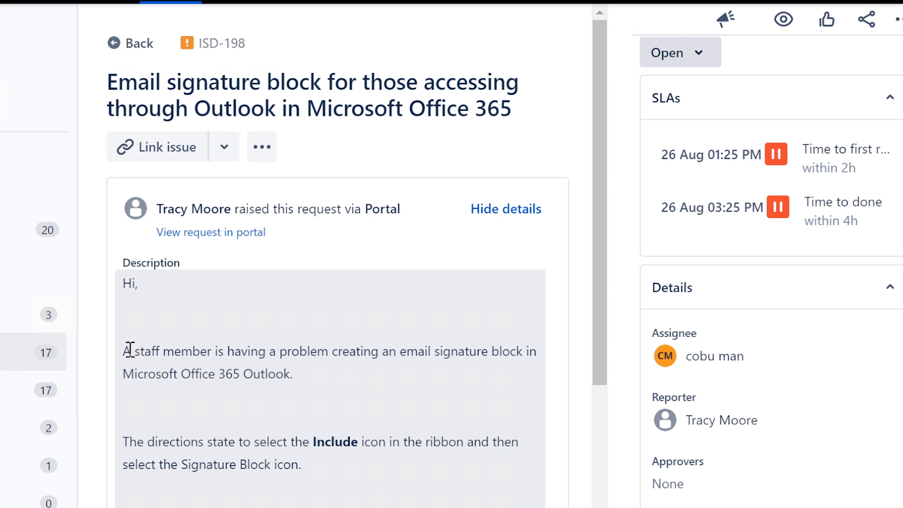
{"action": "mouse_move", "coordinate": [124, 352]}
{"action": "left_mouse_down"}
{"action": "mouse_move", "coordinate": [531, 351]}
{"action": "mouse_move", "coordinate": [297, 381]}
{"action": "left_mouse_up"}
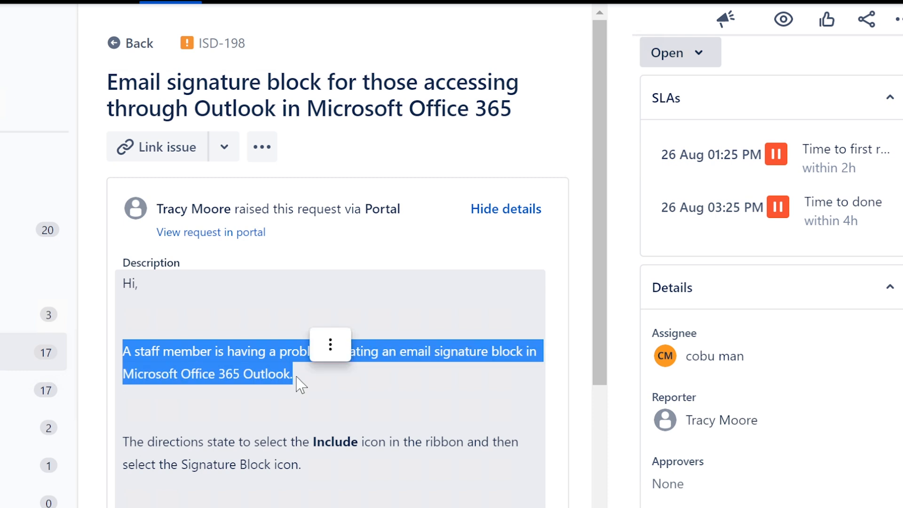
{"action": "scroll", "coordinate": [297, 384], "scroll_direction": "down", "scroll_amount": 2}
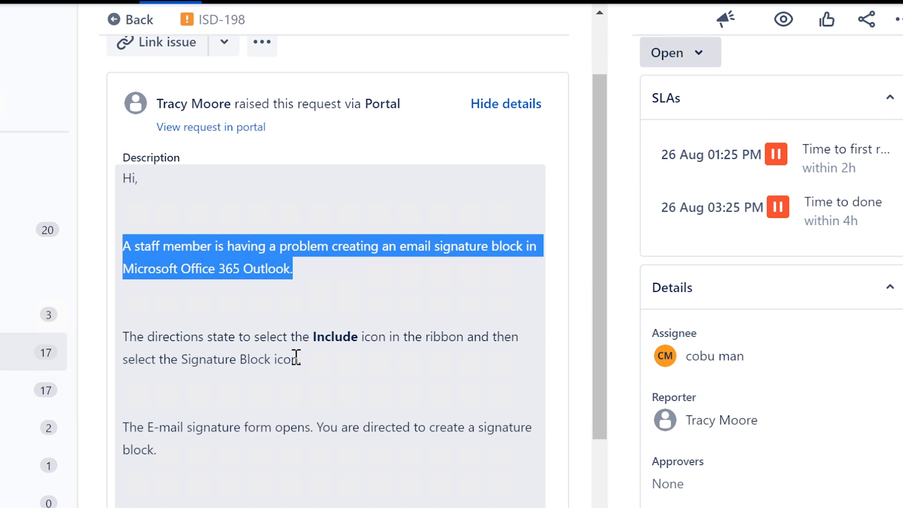
{"action": "left_click", "coordinate": [126, 336]}
{"action": "left_click_drag", "start_coordinate": [126, 335], "coordinate": [314, 361]}
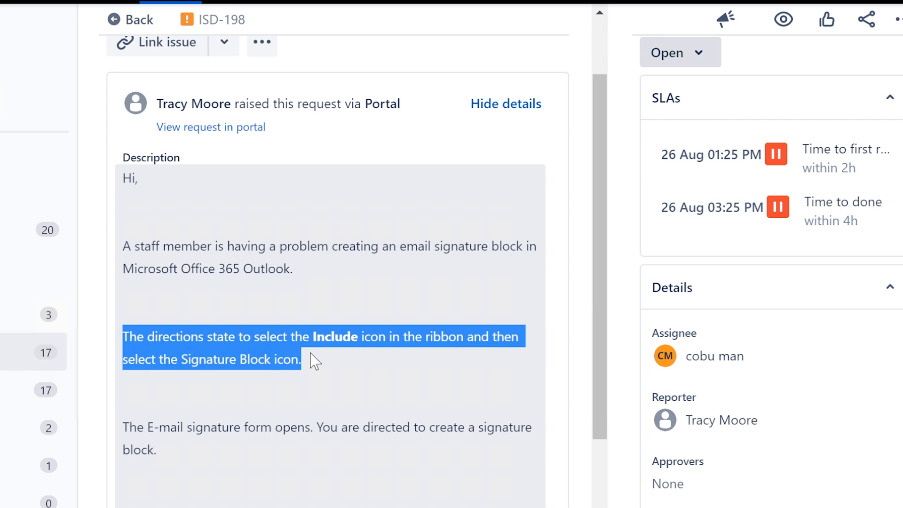
{"action": "left_click_drag", "start_coordinate": [314, 361], "coordinate": [241, 343]}
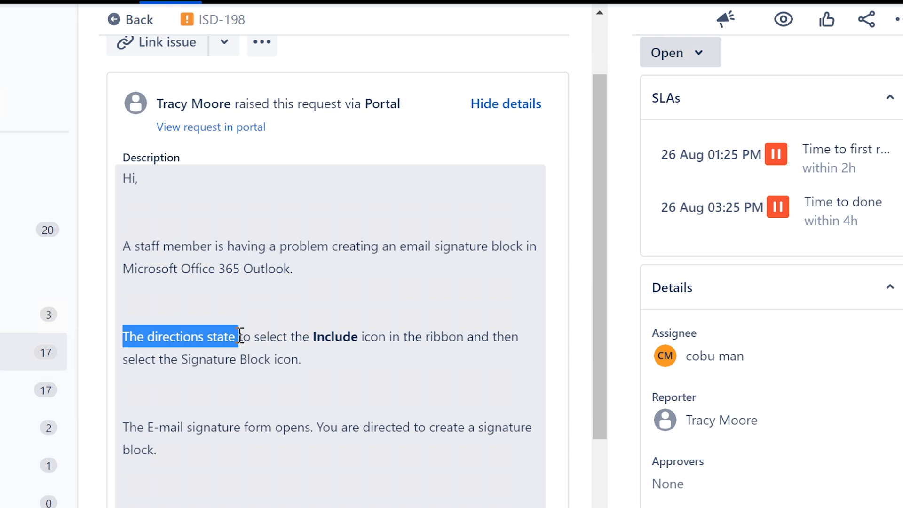
{"action": "mouse_move", "coordinate": [241, 336]}
{"action": "left_mouse_down"}
{"action": "mouse_move", "coordinate": [524, 337]}
{"action": "mouse_move", "coordinate": [336, 346]}
{"action": "mouse_move", "coordinate": [324, 365]}
{"action": "left_mouse_up"}
{"action": "left_click", "coordinate": [279, 357]}
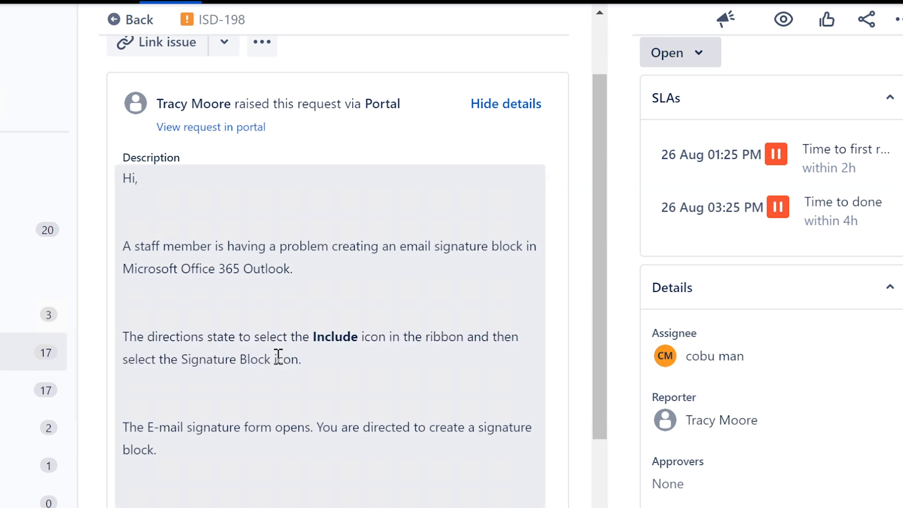
{"action": "scroll", "coordinate": [279, 356], "scroll_direction": "down", "scroll_amount": 2}
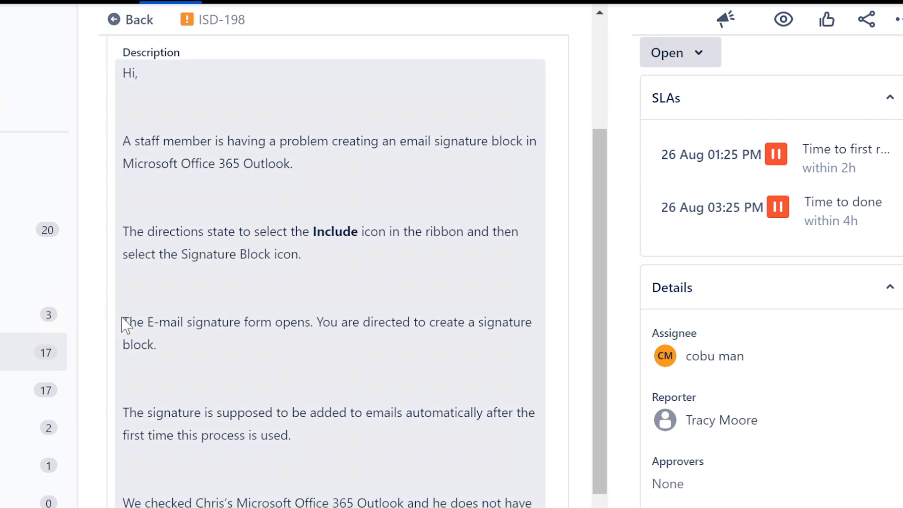
{"action": "left_click_drag", "start_coordinate": [124, 322], "coordinate": [319, 319]}
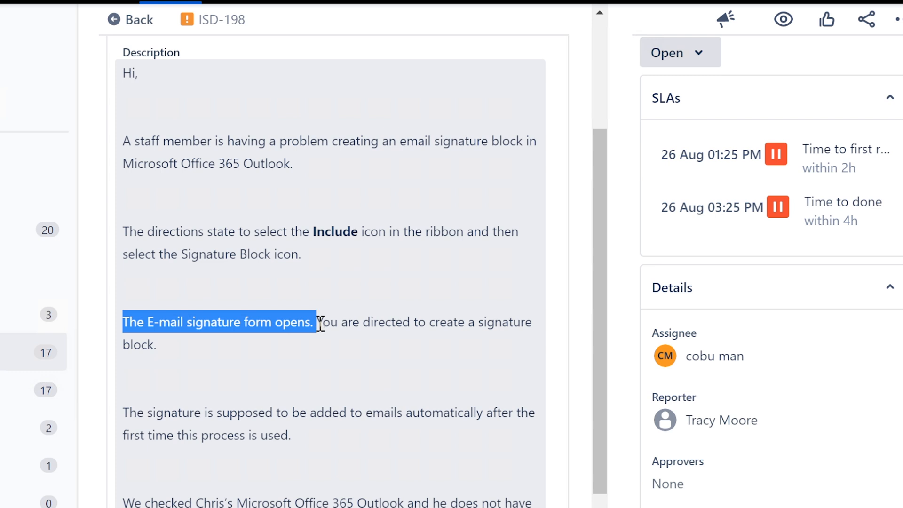
{"action": "left_click_drag", "start_coordinate": [320, 324], "coordinate": [305, 347]}
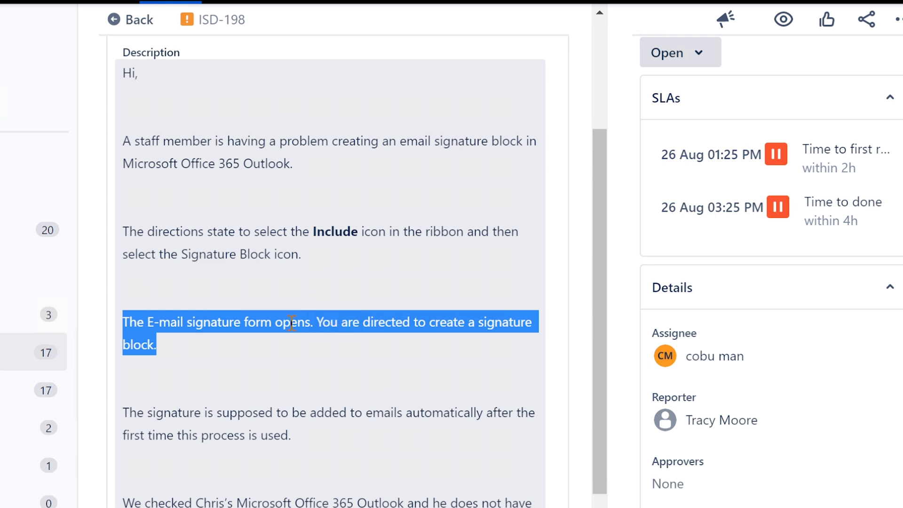
{"action": "left_click", "coordinate": [220, 428]}
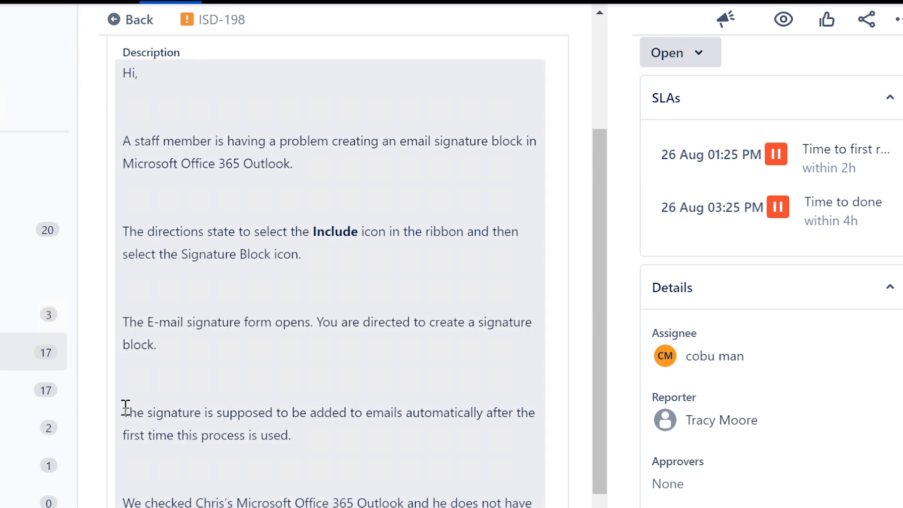
{"action": "mouse_move", "coordinate": [123, 412]}
{"action": "left_mouse_down"}
{"action": "mouse_move", "coordinate": [295, 411]}
{"action": "mouse_move", "coordinate": [473, 428]}
{"action": "mouse_move", "coordinate": [320, 437]}
{"action": "left_mouse_up"}
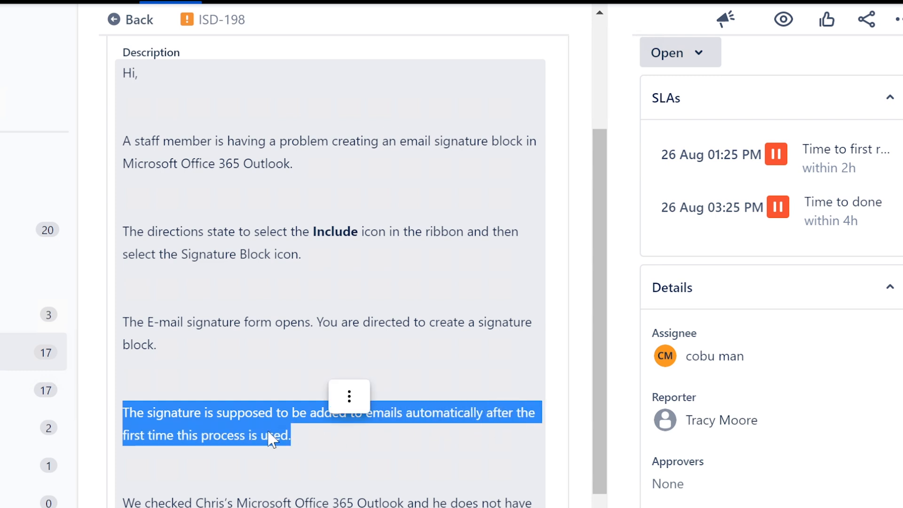
{"action": "scroll", "coordinate": [263, 430], "scroll_direction": "down", "scroll_amount": 2}
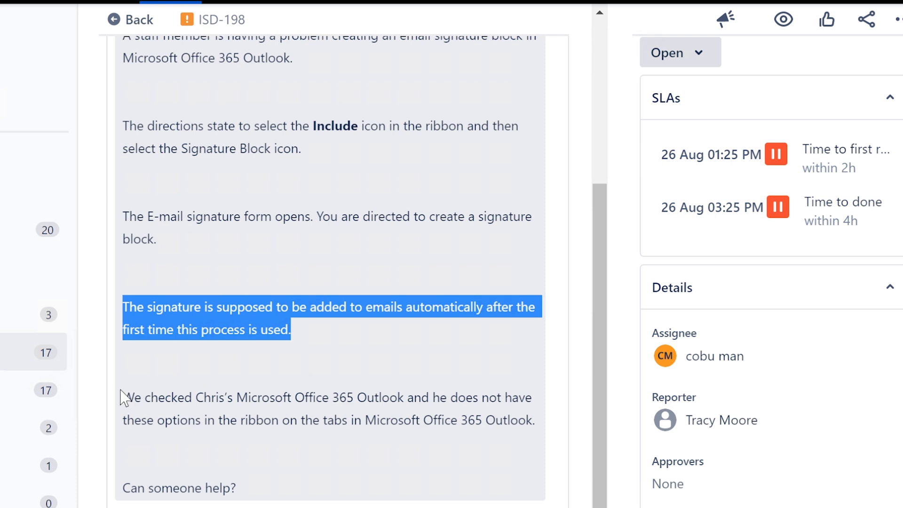
{"action": "left_click_drag", "start_coordinate": [123, 397], "coordinate": [338, 492]}
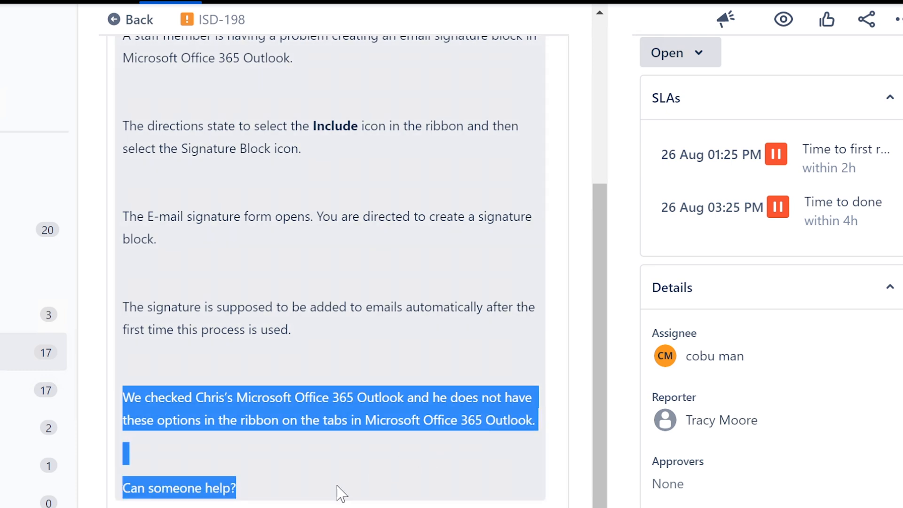
{"action": "scroll", "coordinate": [264, 413], "scroll_direction": "down", "scroll_amount": 2}
{"action": "scroll", "coordinate": [264, 413], "scroll_direction": "down", "scroll_amount": 3}
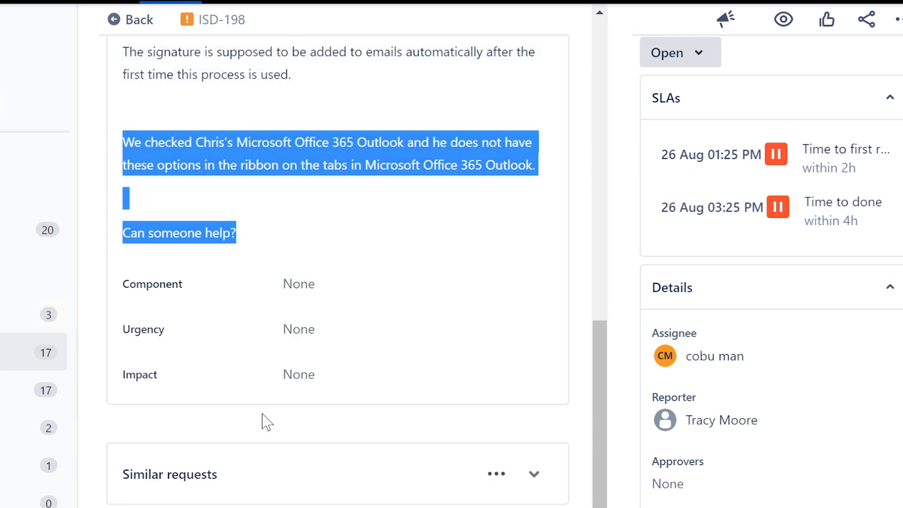
Launch Outlook 2016 through Windows search.
{"action": "key", "text": "super+s"}
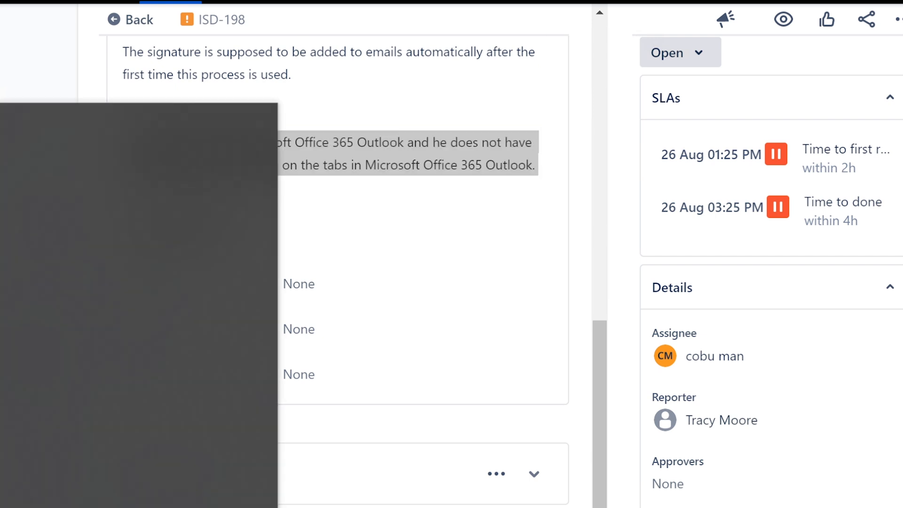
{"action": "type", "text": "outlook"}
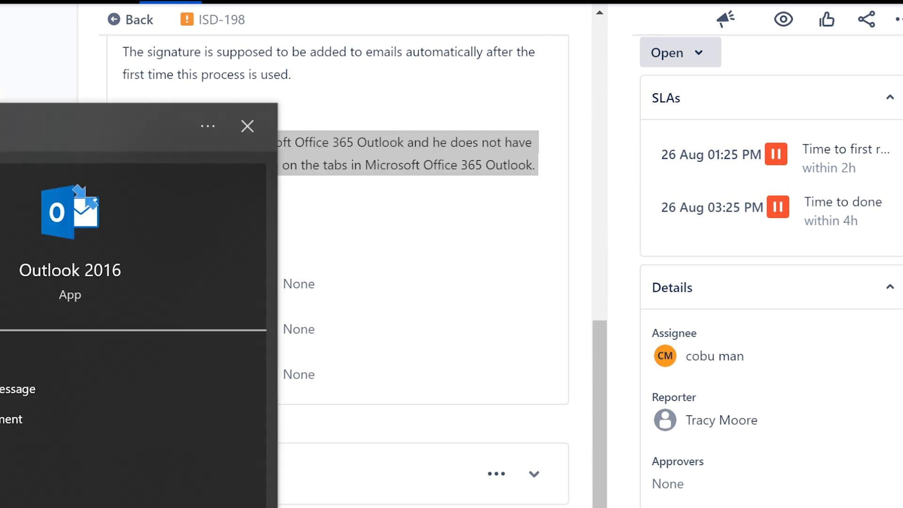
{"action": "key", "text": "Return"}
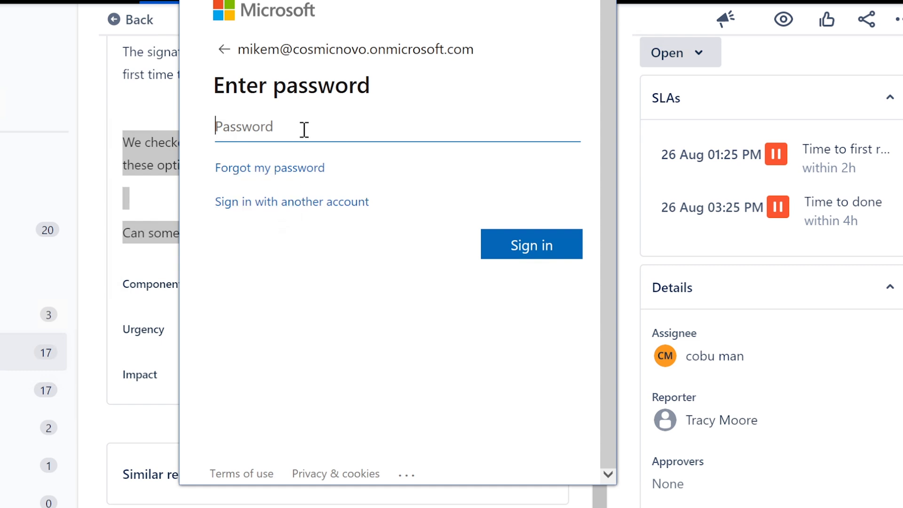
Sign in with the account password and cancel the timed-out Authenticator verification.
{"action": "type", "text": "••••"}
{"action": "key", "text": "BackSpace"}
{"action": "key", "text": "BackSpace"}
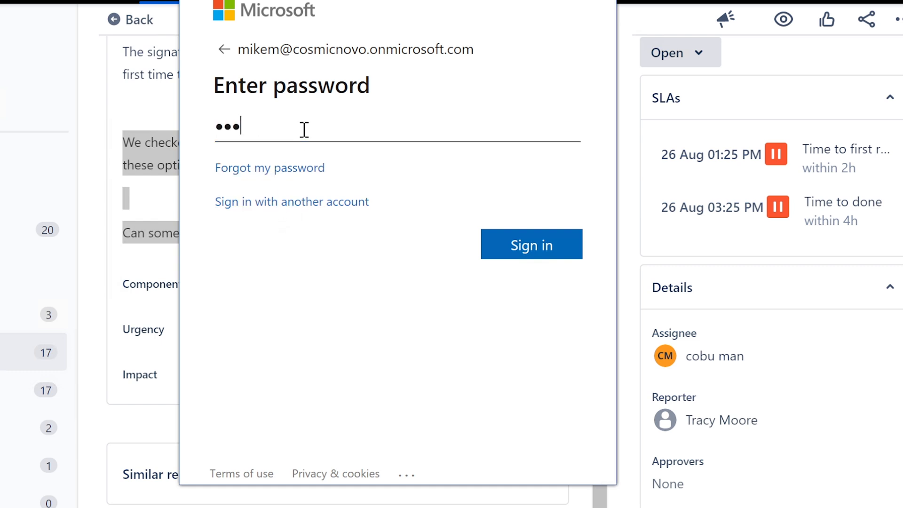
{"action": "key", "text": "BackSpace"}
{"action": "key", "text": "BackSpace"}
{"action": "key", "text": "BackSpace"}
{"action": "type", "text": "••••••••"}
{"action": "key", "text": "Return"}
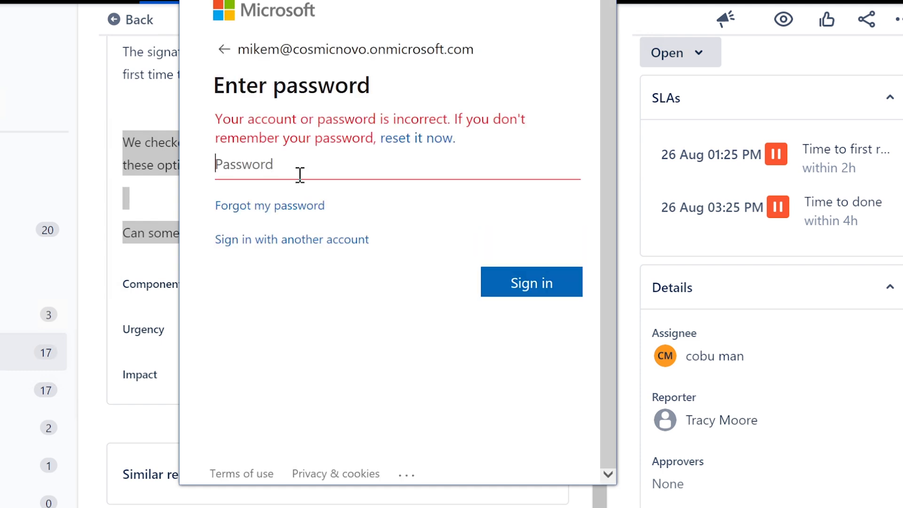
{"action": "type", "text": "••••••••"}
{"action": "key", "text": "Return"}
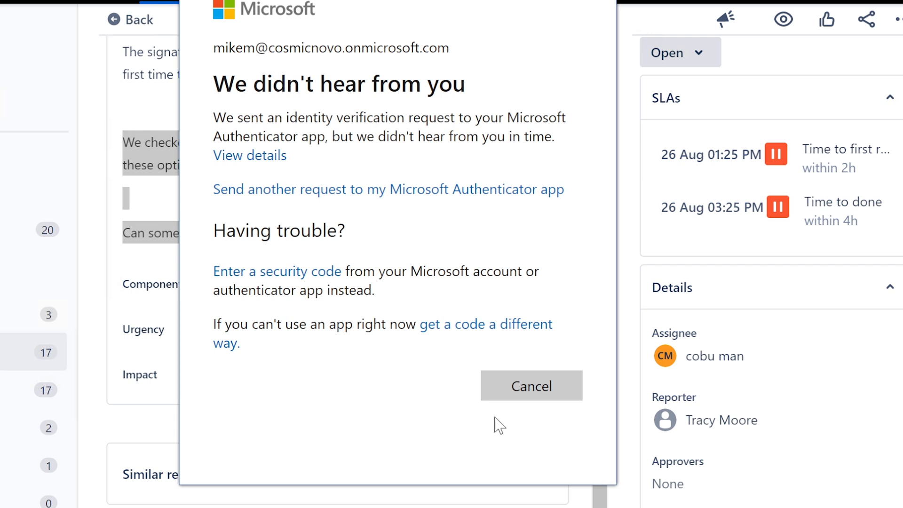
{"action": "left_click", "coordinate": [540, 401]}
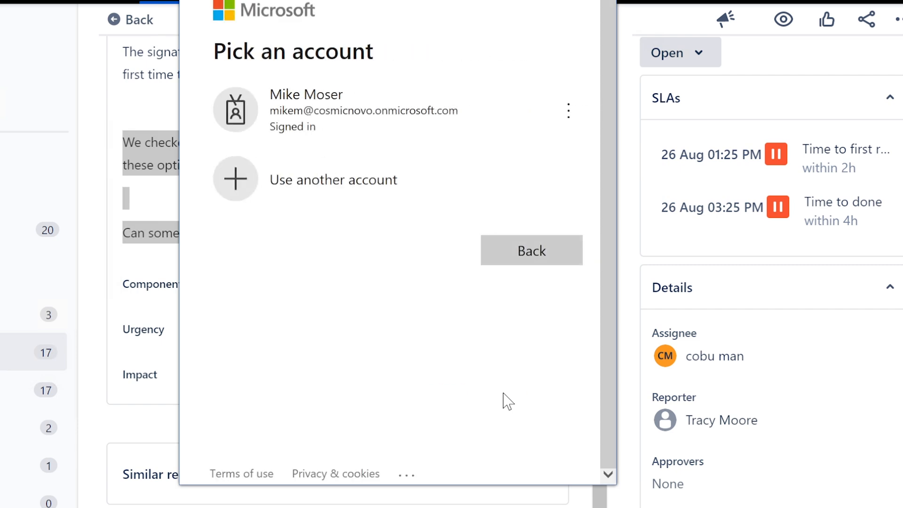
Continue with the signed-in account and open Signatures from File > Options > Mail.
{"action": "left_click", "coordinate": [397, 115]}
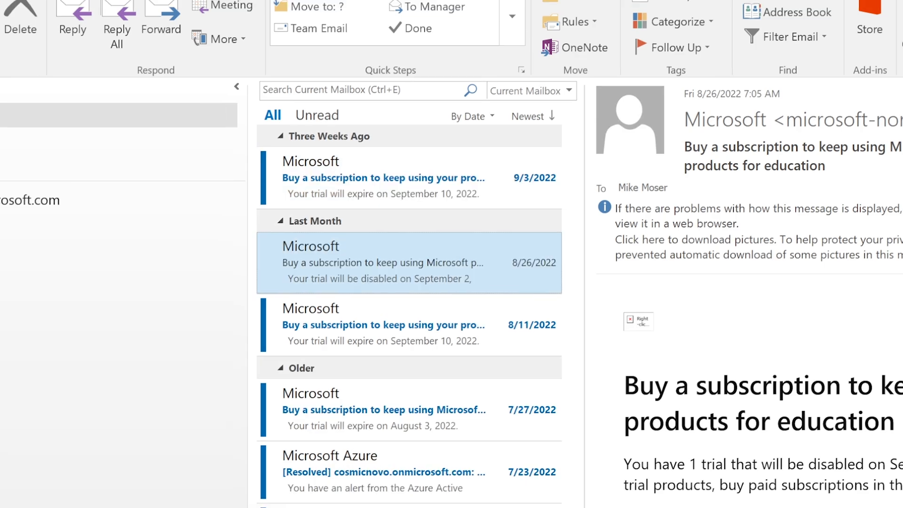
{"action": "left_click", "coordinate": [14, 39]}
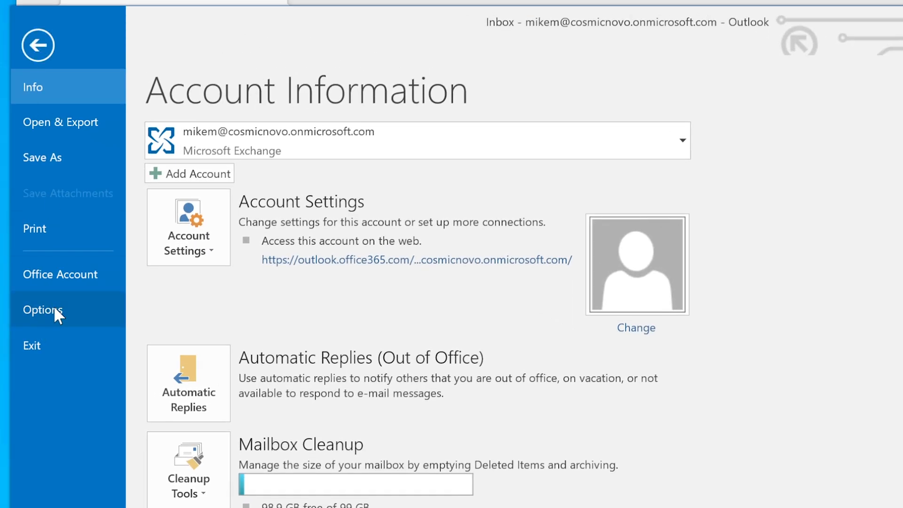
{"action": "left_click", "coordinate": [55, 308]}
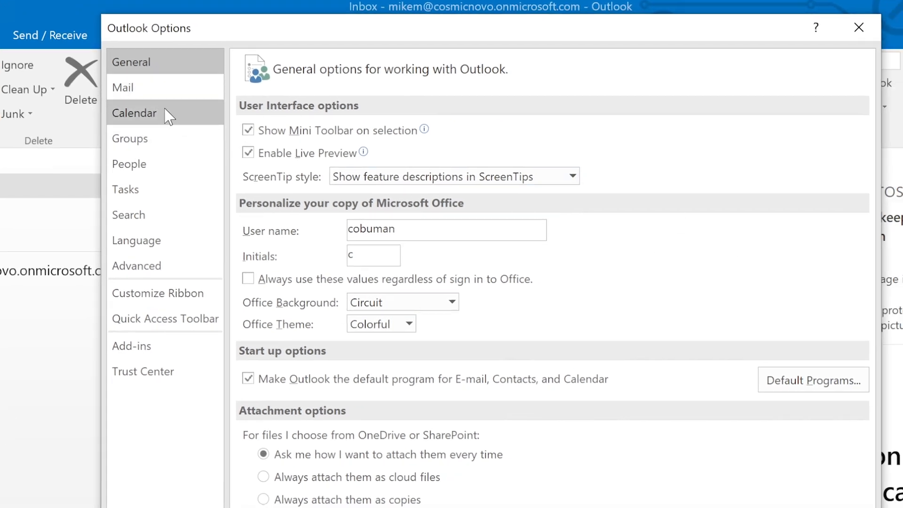
{"action": "left_click", "coordinate": [167, 92]}
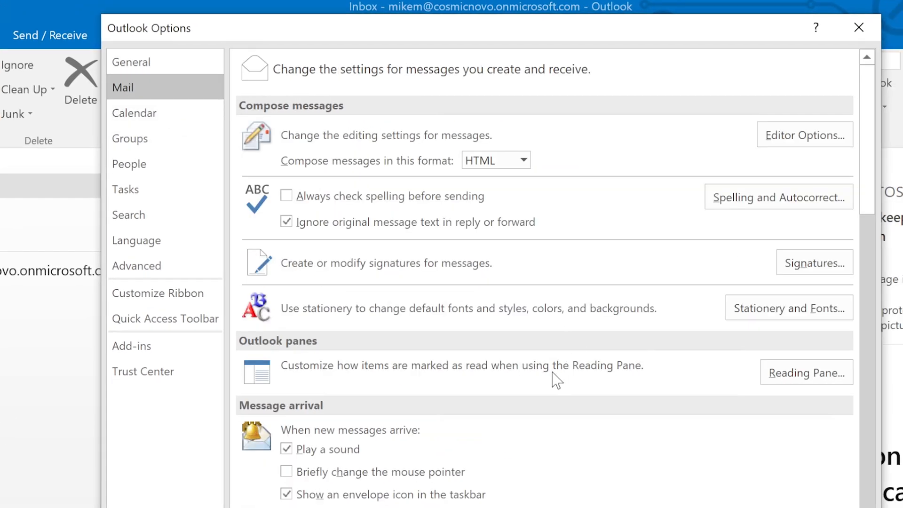
{"action": "left_click", "coordinate": [813, 269]}
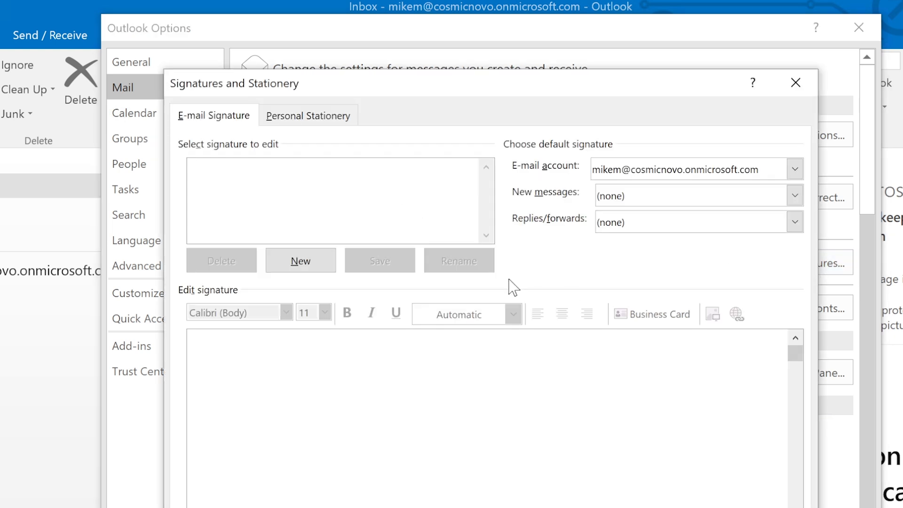
Create a signature named 'New' reading 'Thank you,' with the sender's name and phone number.
{"action": "left_click_drag", "start_coordinate": [549, 96], "coordinate": [555, 126]}
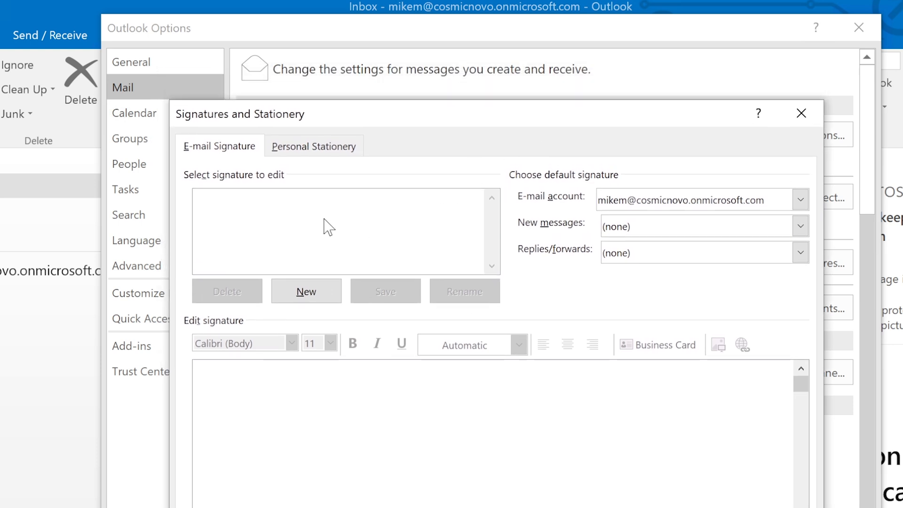
{"action": "left_click", "coordinate": [306, 294]}
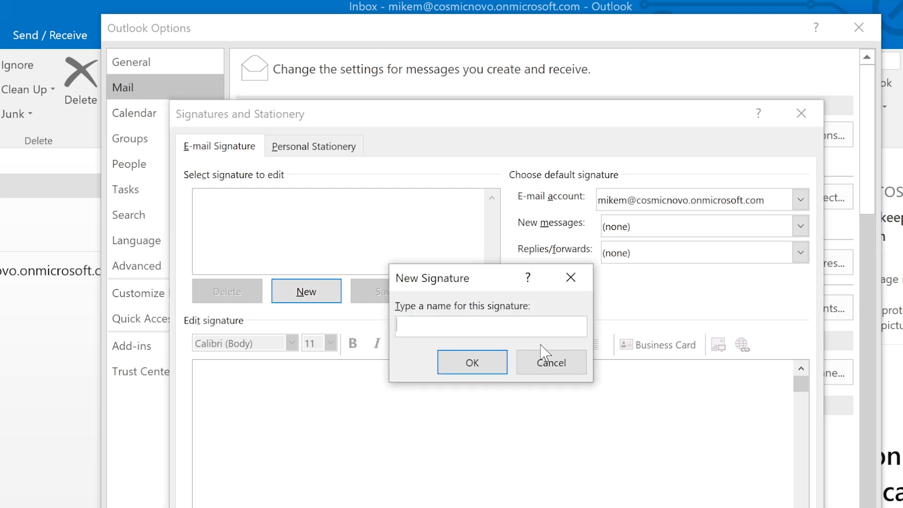
{"action": "type", "text": "New"}
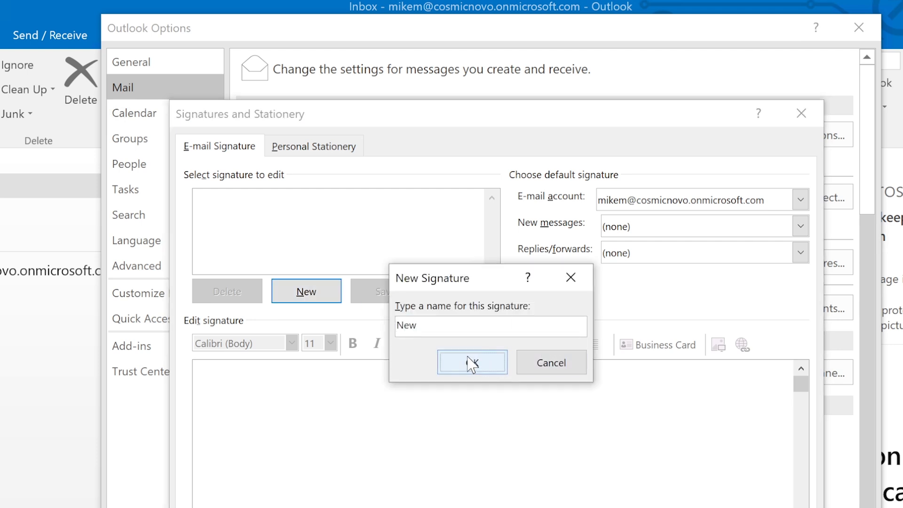
{"action": "left_click", "coordinate": [471, 362]}
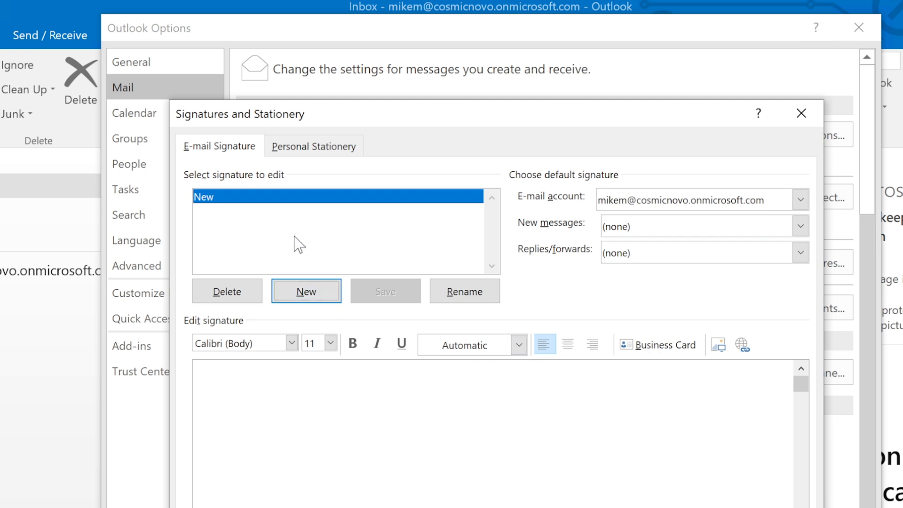
{"action": "left_click", "coordinate": [275, 410]}
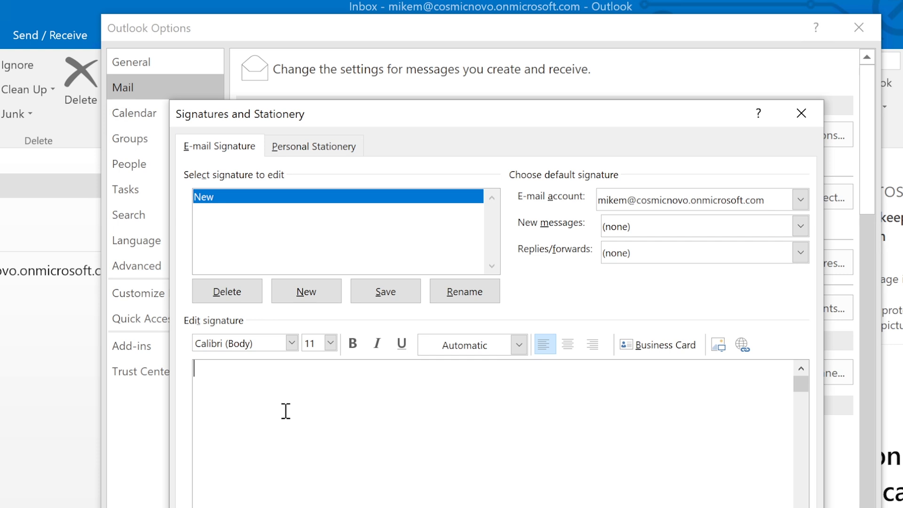
{"action": "type", "text": "Thank you, "}
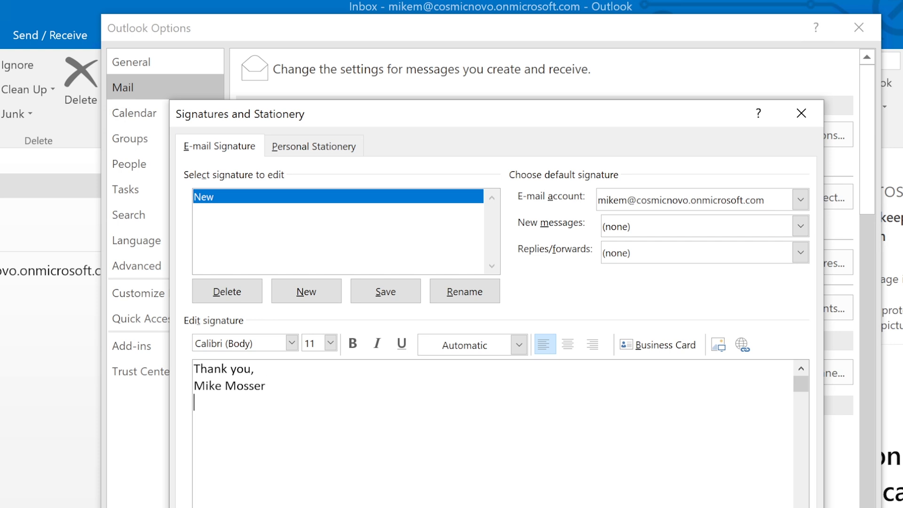
{"action": "type", "text": "555-555-5555"}
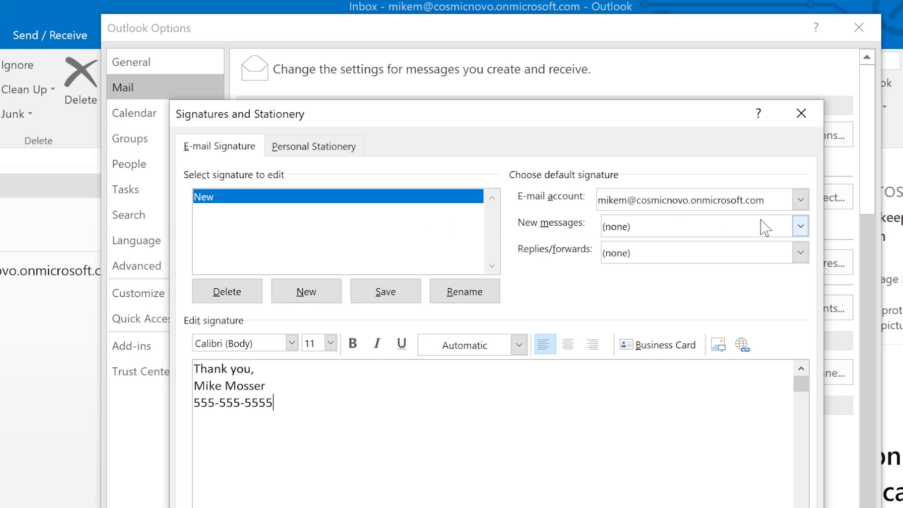
Choose 'New' as the default signature for new messages and for replies/forwards, then save.
{"action": "left_click", "coordinate": [800, 227]}
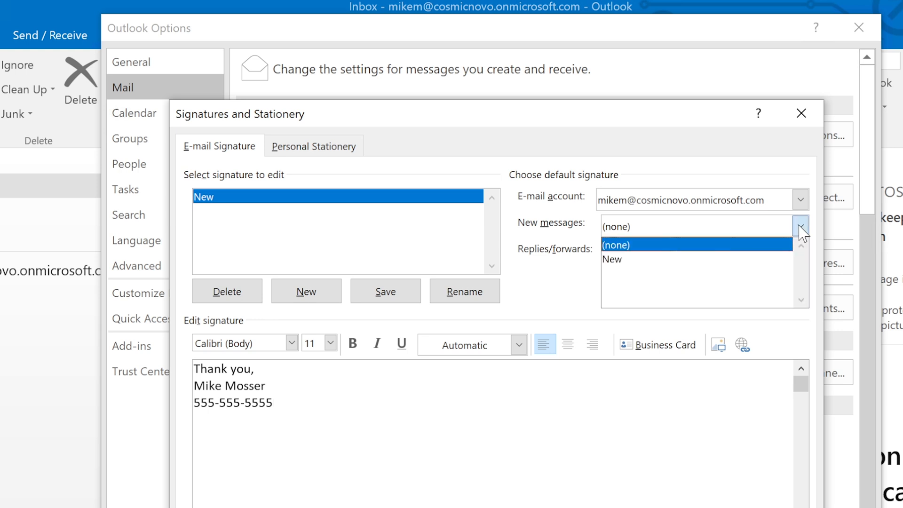
{"action": "left_click", "coordinate": [656, 260]}
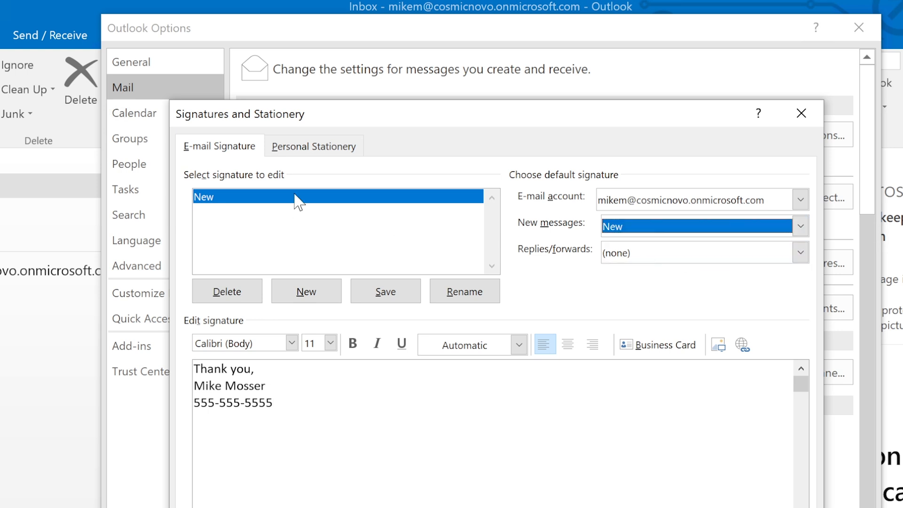
{"action": "left_click", "coordinate": [678, 254]}
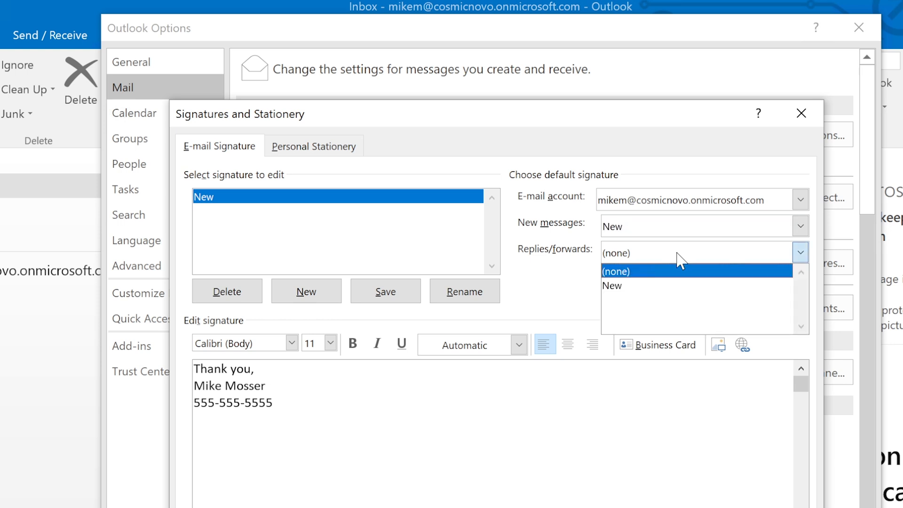
{"action": "left_click", "coordinate": [633, 293]}
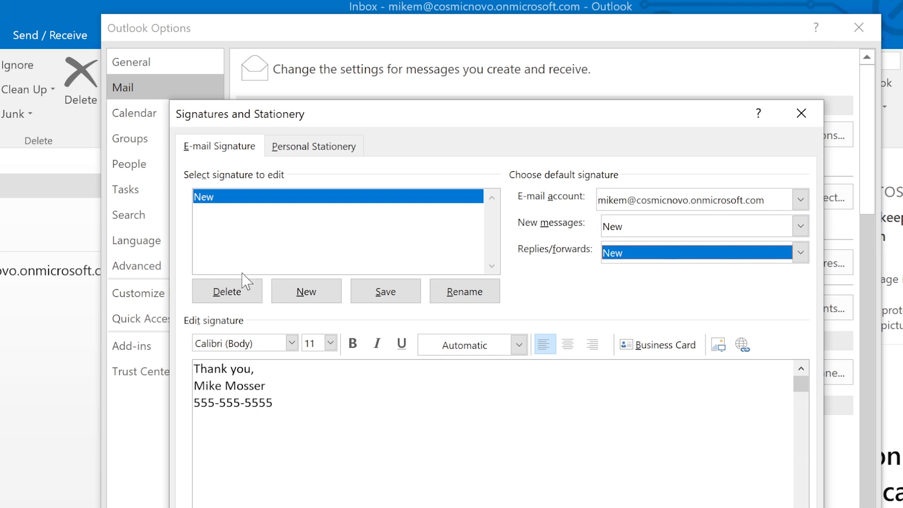
{"action": "left_click", "coordinate": [384, 294]}
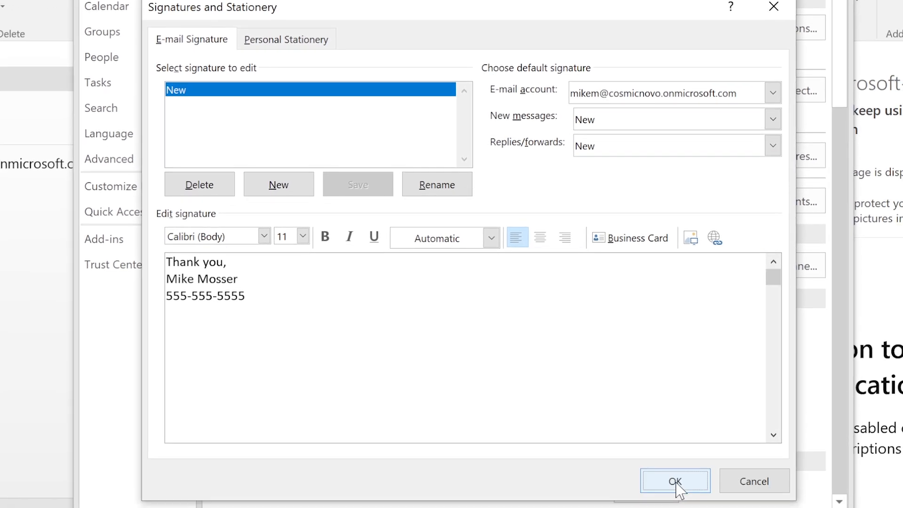
Close the signature and mail options dialogs, and narrow the Outlook folder pane.
{"action": "left_click", "coordinate": [676, 482]}
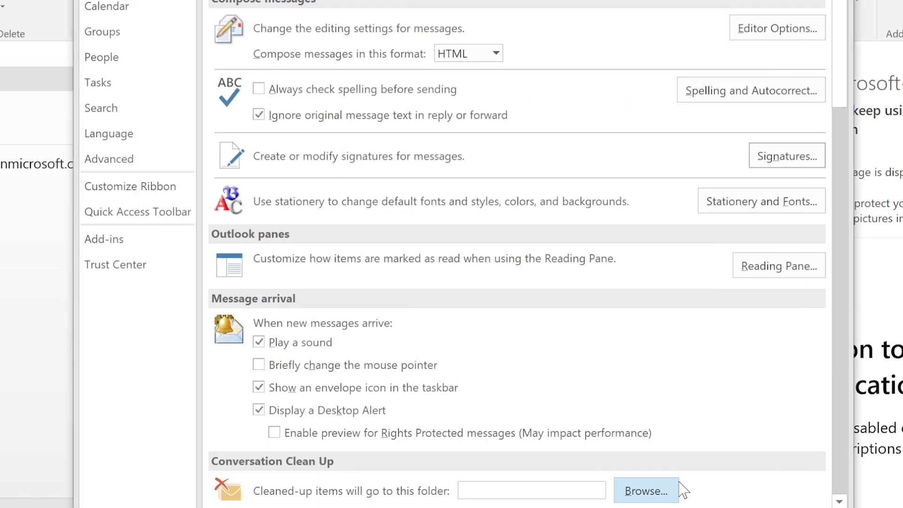
{"action": "left_click", "coordinate": [734, 507]}
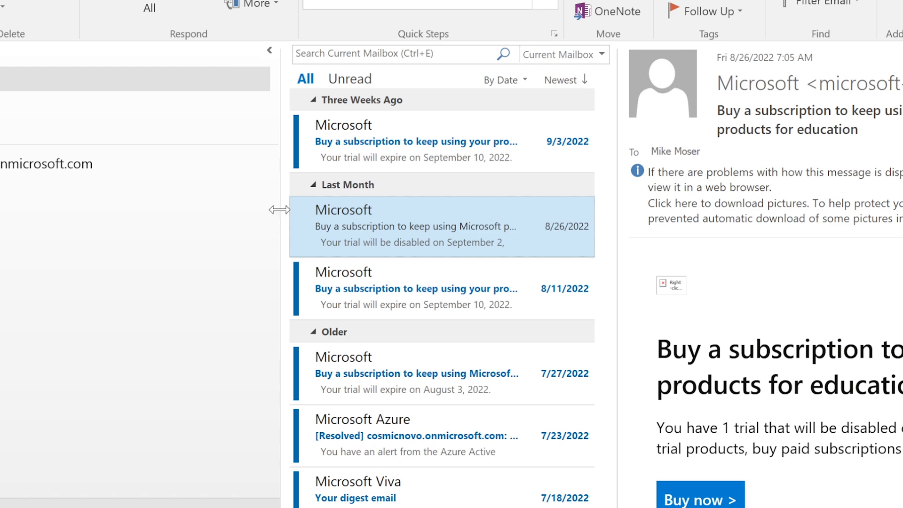
{"action": "left_click_drag", "start_coordinate": [280, 209], "coordinate": [246, 222]}
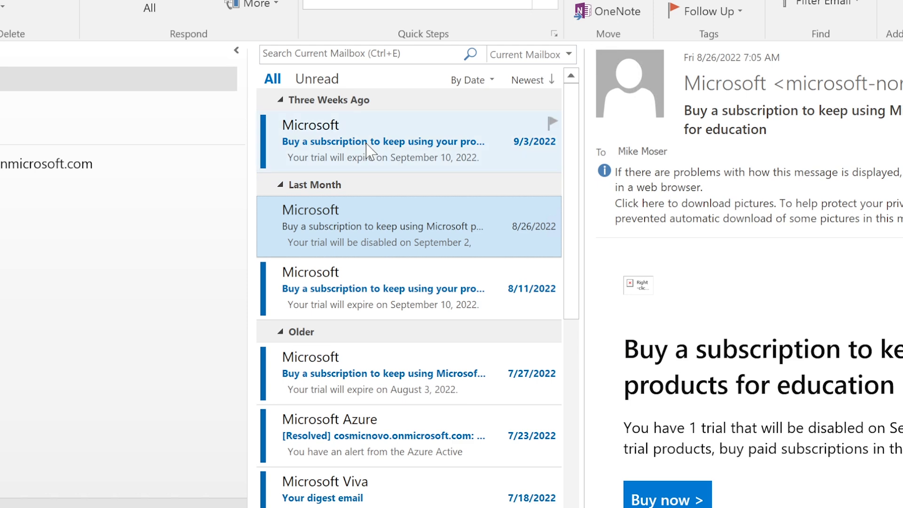
{"action": "left_click_drag", "start_coordinate": [249, 187], "coordinate": [150, 205]}
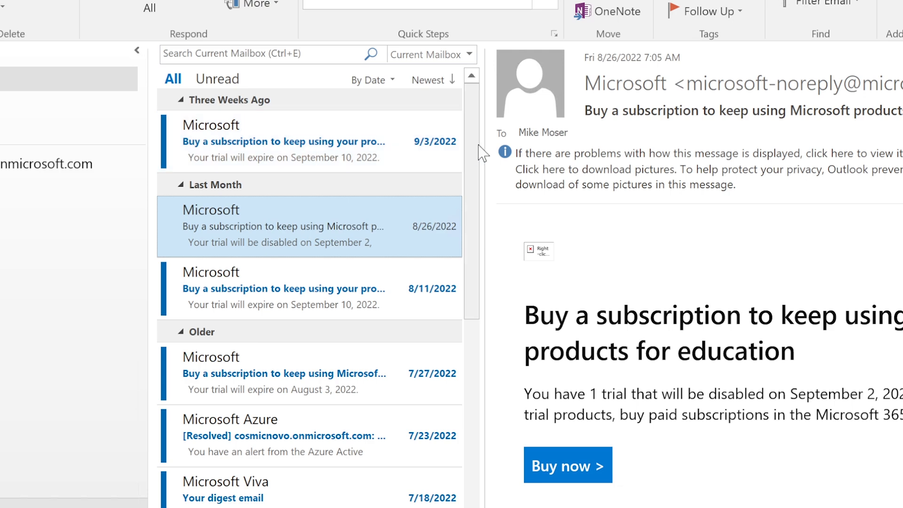
Open the 9/3/2022 Microsoft message and start a reply, checking the auto-inserted New signature.
{"action": "left_click", "coordinate": [294, 155]}
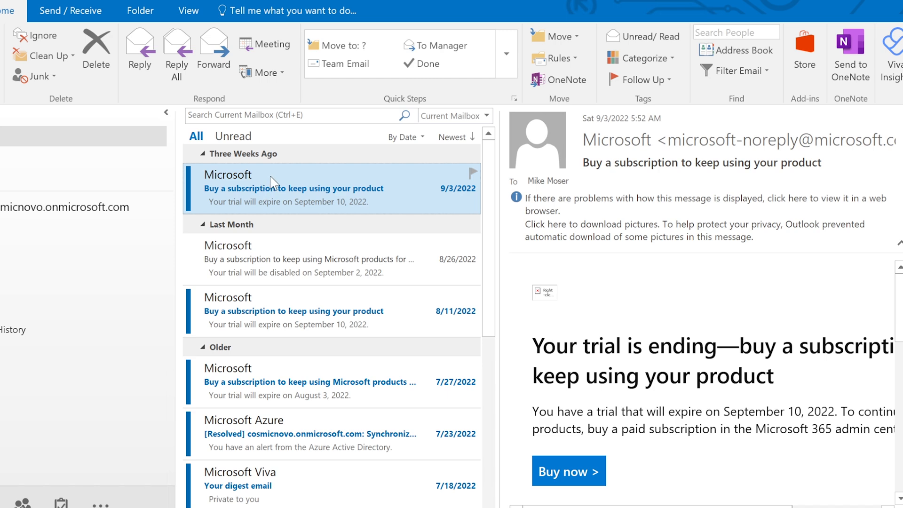
{"action": "left_click", "coordinate": [140, 52]}
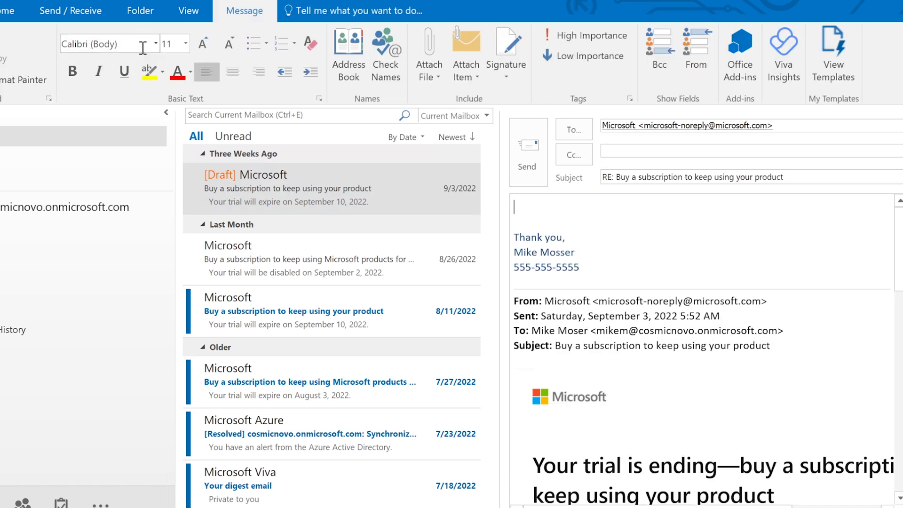
{"action": "left_click_drag", "start_coordinate": [585, 270], "coordinate": [514, 235]}
{"action": "left_click", "coordinate": [611, 264]}
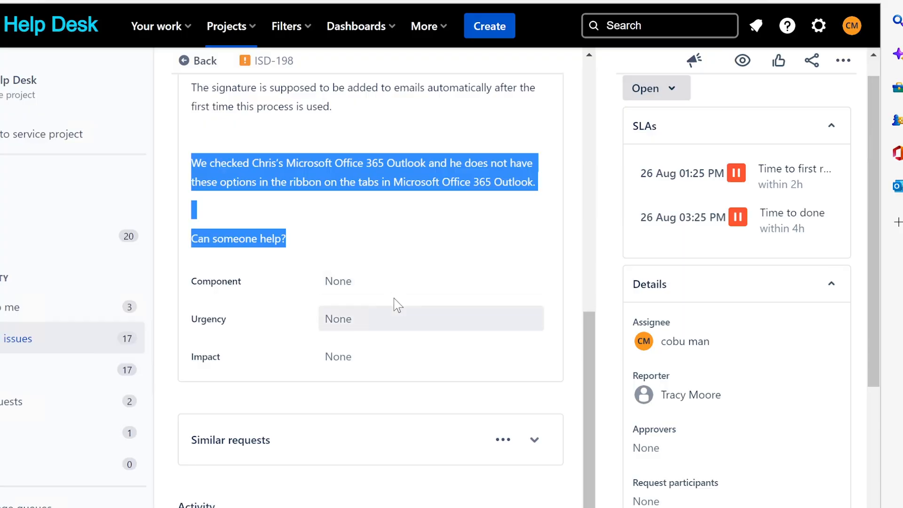
Write the ISD-198 customer reply 'Please follow the video instructions on how to setup an Outlook email signature.'.
{"action": "left_click", "coordinate": [413, 179]}
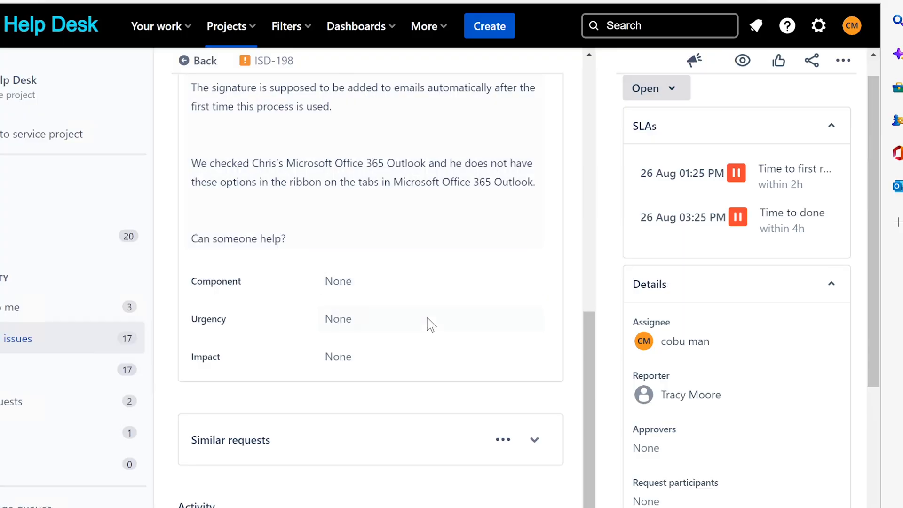
{"action": "scroll", "coordinate": [428, 324], "scroll_direction": "up", "scroll_amount": 3}
{"action": "scroll", "coordinate": [430, 325], "scroll_direction": "up", "scroll_amount": 5}
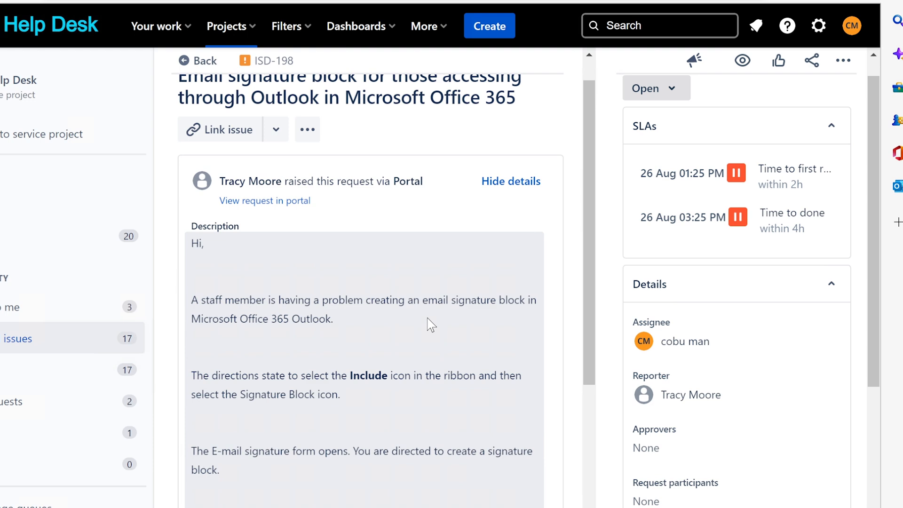
{"action": "scroll", "coordinate": [431, 325], "scroll_direction": "down", "scroll_amount": 3}
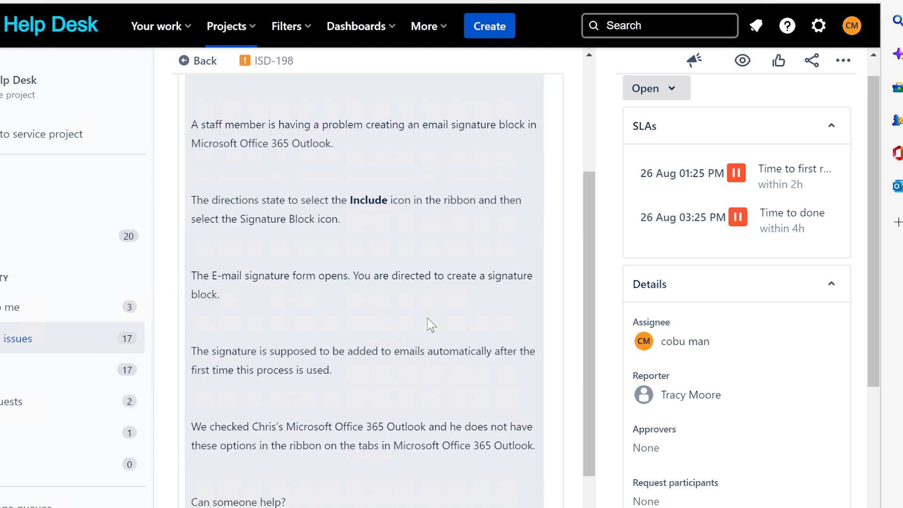
{"action": "scroll", "coordinate": [428, 324], "scroll_direction": "down", "scroll_amount": 7}
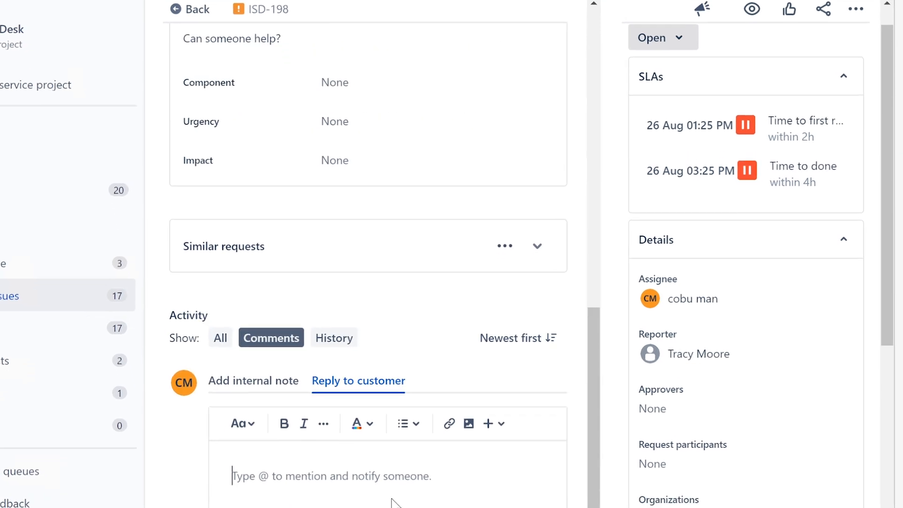
{"action": "type", "text": "Please foll"}
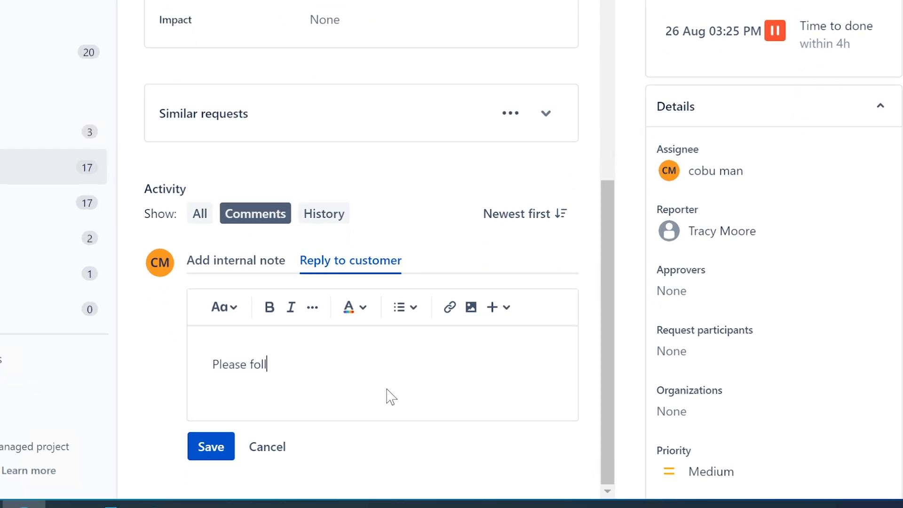
{"action": "type", "text": "ow the video instructions"}
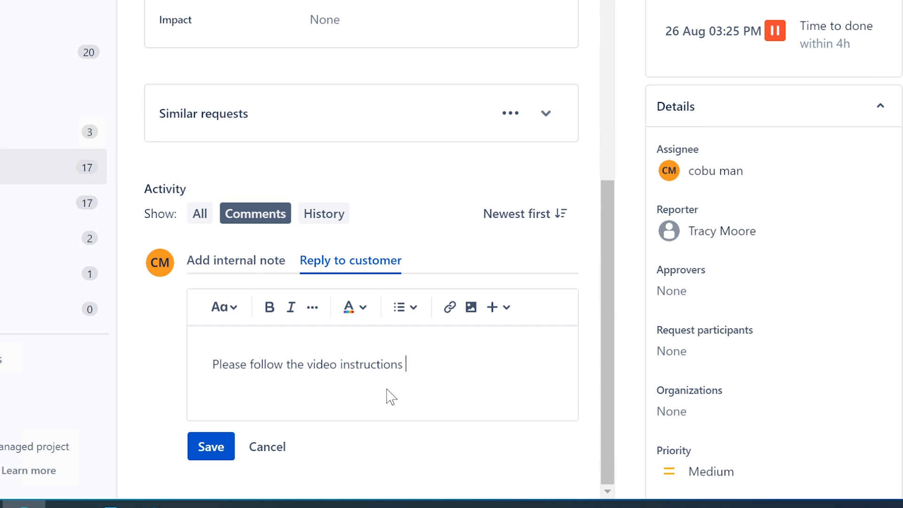
{"action": "type", "text": " on how to set"}
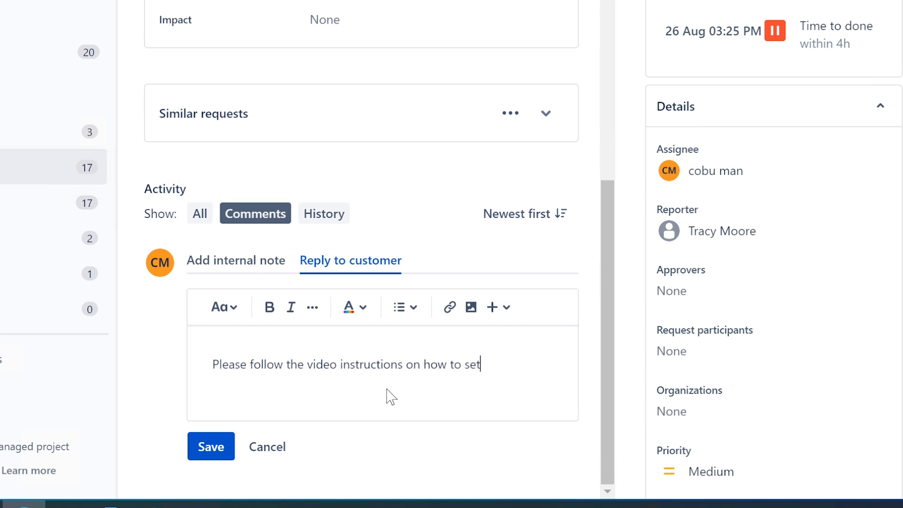
{"action": "type", "text": "up a n"}
{"action": "key", "text": "BackSpace"}
{"action": "key", "text": "BackSpace"}
{"action": "key", "text": "BackSpace"}
{"action": "type", "text": "Outlook email signatu"}
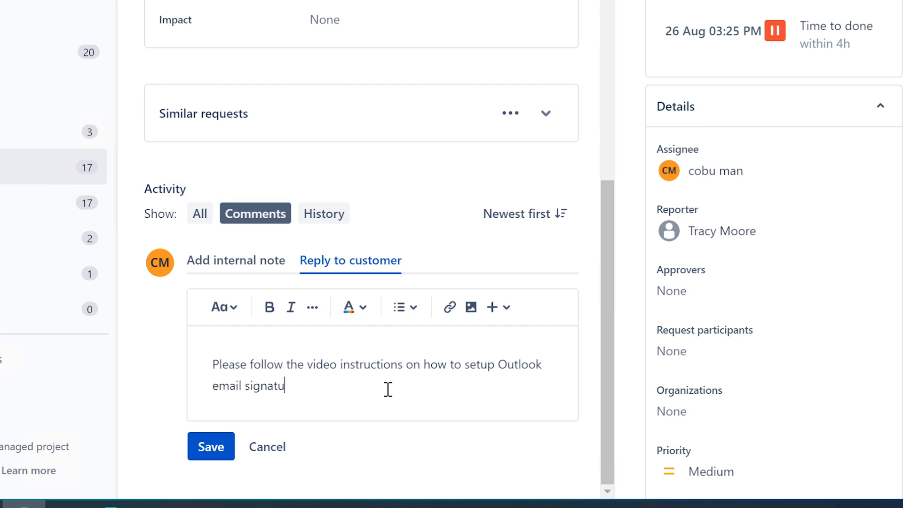
{"action": "type", "text": "re."}
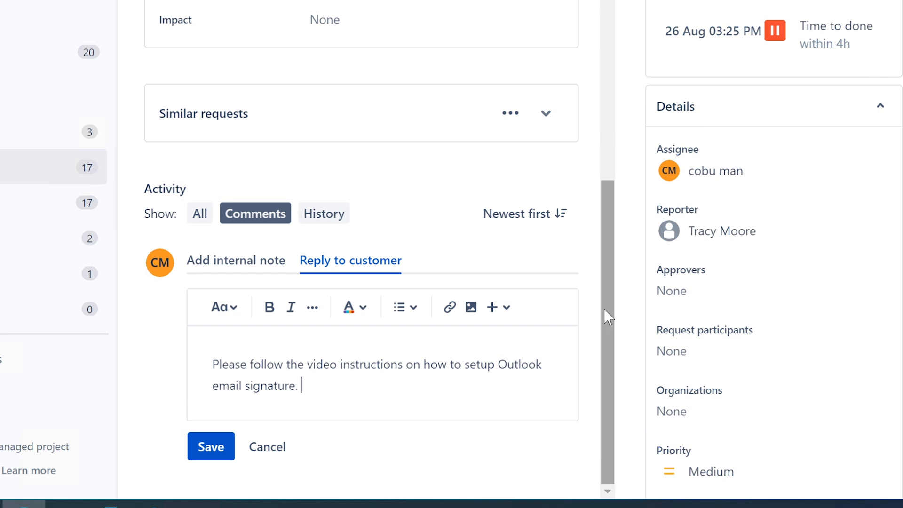
Add 'I'm going to release this video today.' with your name as sign-off, and post it.
{"action": "mouse_move", "coordinate": [603, 309]}
{"action": "left_mouse_down"}
{"action": "mouse_move", "coordinate": [574, 150]}
{"action": "mouse_move", "coordinate": [578, 355]}
{"action": "mouse_move", "coordinate": [588, 369]}
{"action": "mouse_move", "coordinate": [585, 362]}
{"action": "left_mouse_up"}
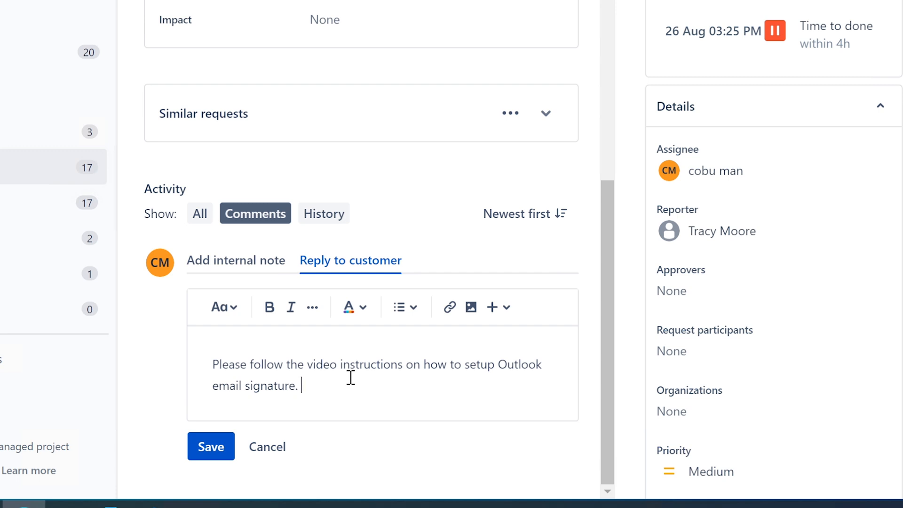
{"action": "left_click_drag", "start_coordinate": [213, 364], "coordinate": [321, 385]}
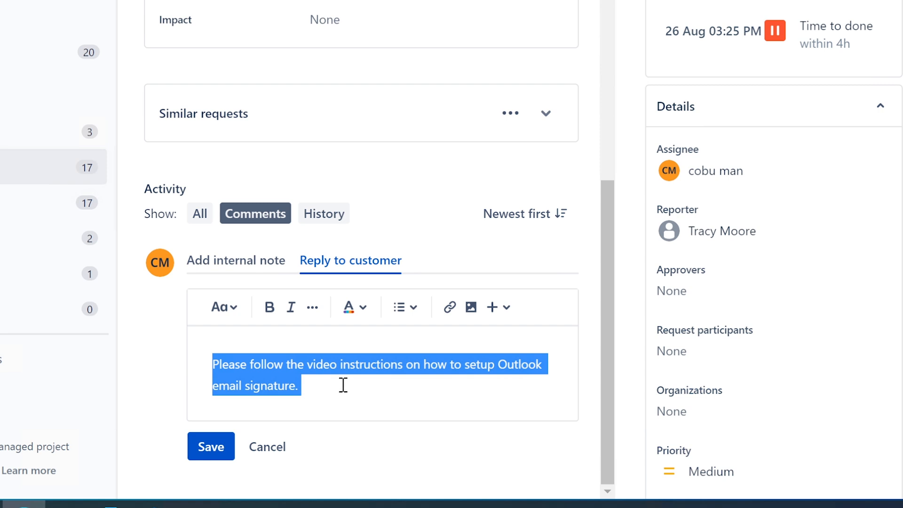
{"action": "left_click", "coordinate": [319, 392]}
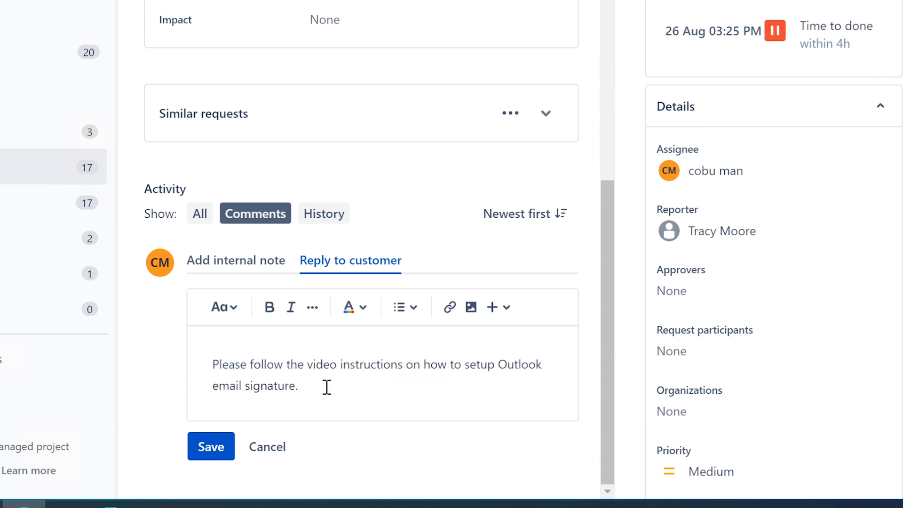
{"action": "type", "text": "I'm going to release this"}
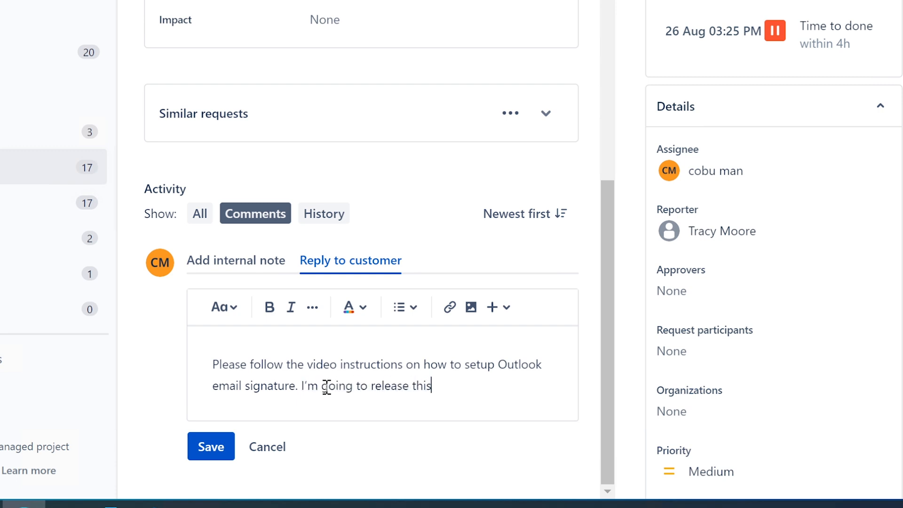
{"action": "type", "text": " video today. Ervin"}
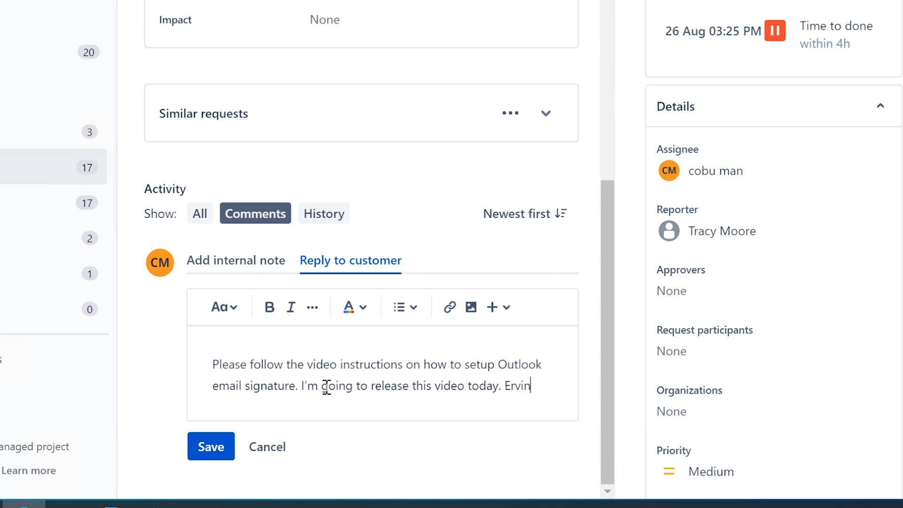
{"action": "left_click", "coordinate": [214, 447]}
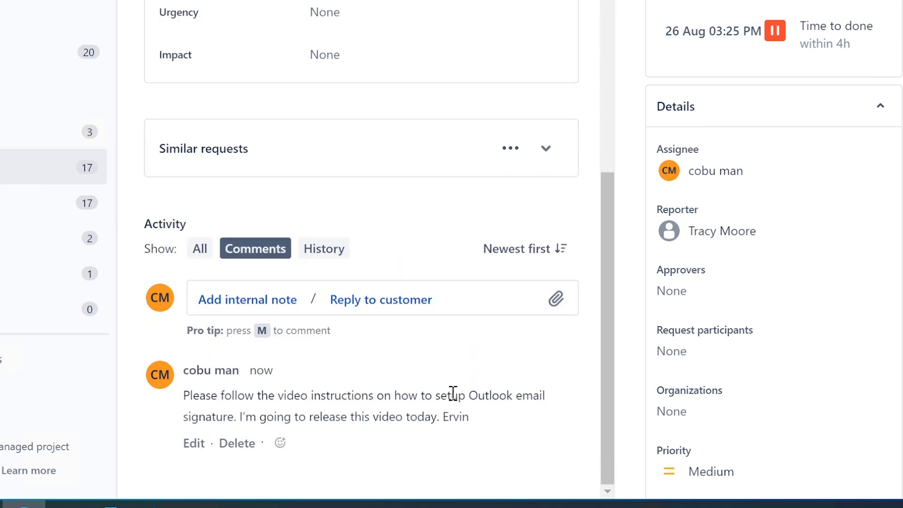
Go back to Unassigned issues, open ISD-199 'Teams meeting Link not working' and assign it to yourself.
{"action": "scroll", "coordinate": [419, 391], "scroll_direction": "up", "scroll_amount": 10}
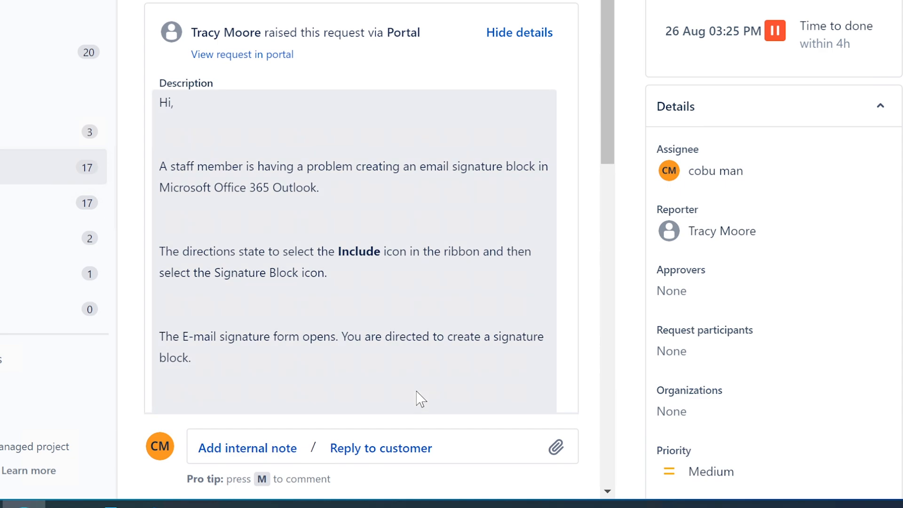
{"action": "scroll", "coordinate": [416, 395], "scroll_direction": "down", "scroll_amount": 10}
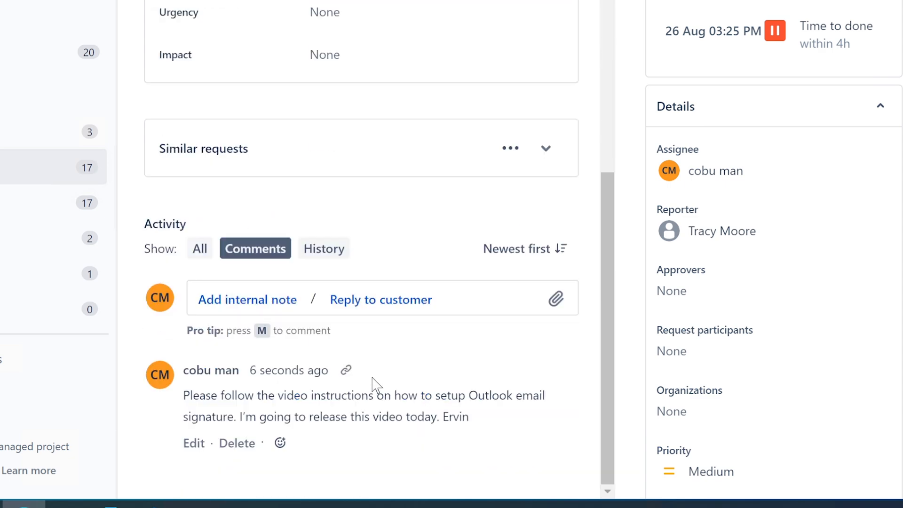
{"action": "scroll", "coordinate": [376, 376], "scroll_direction": "up", "scroll_amount": 10}
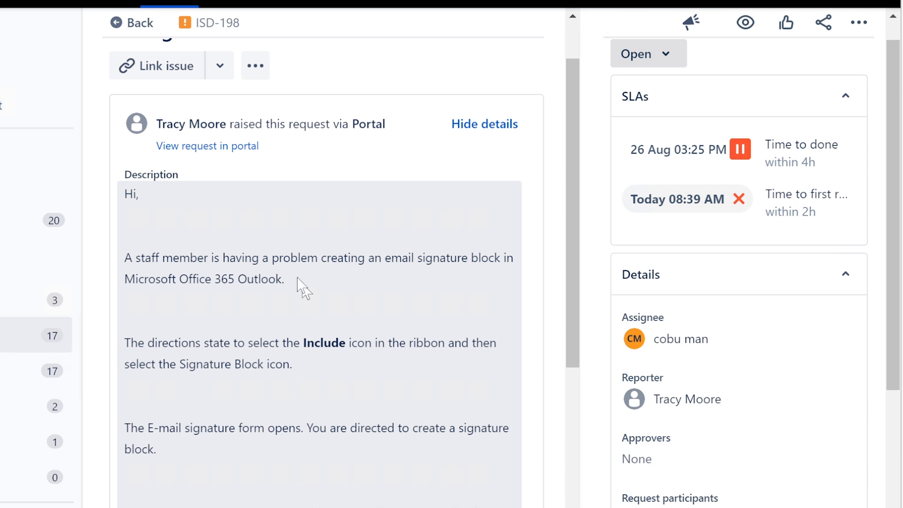
{"action": "left_click", "coordinate": [132, 29]}
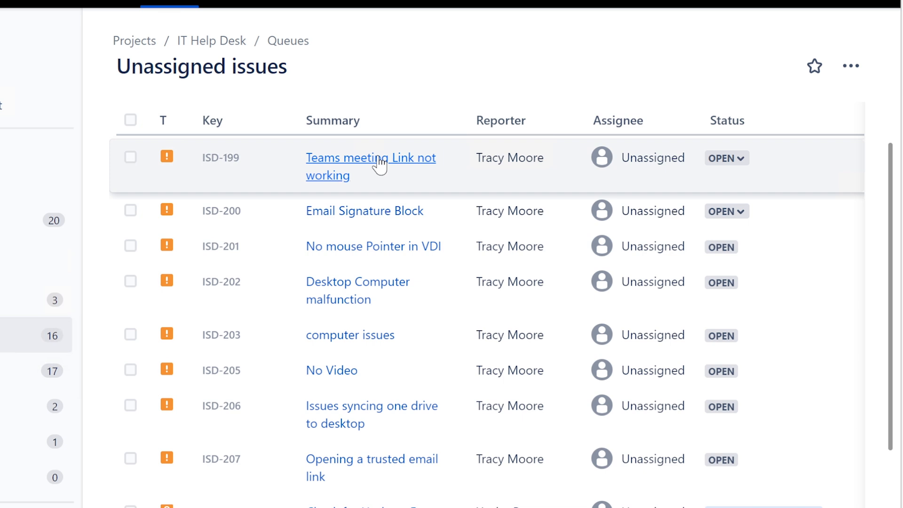
{"action": "left_click", "coordinate": [379, 163]}
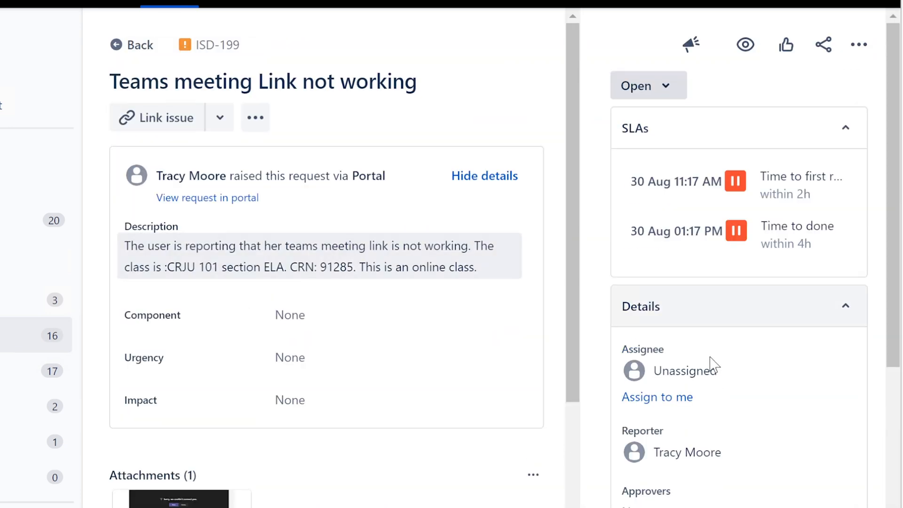
{"action": "left_click", "coordinate": [699, 367]}
{"action": "left_click", "coordinate": [694, 382]}
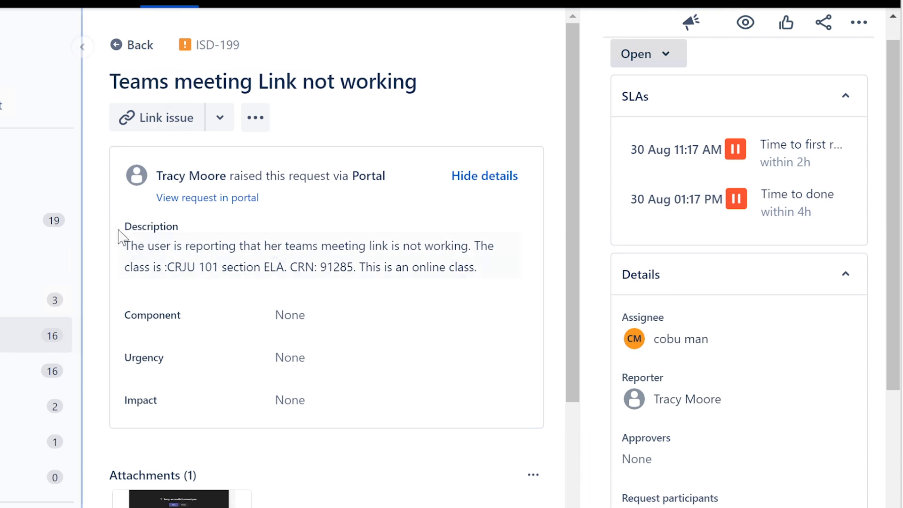
Read ISD-199's title and description, including the course section, CRN and online-class note.
{"action": "left_click_drag", "start_coordinate": [111, 81], "coordinate": [418, 81]}
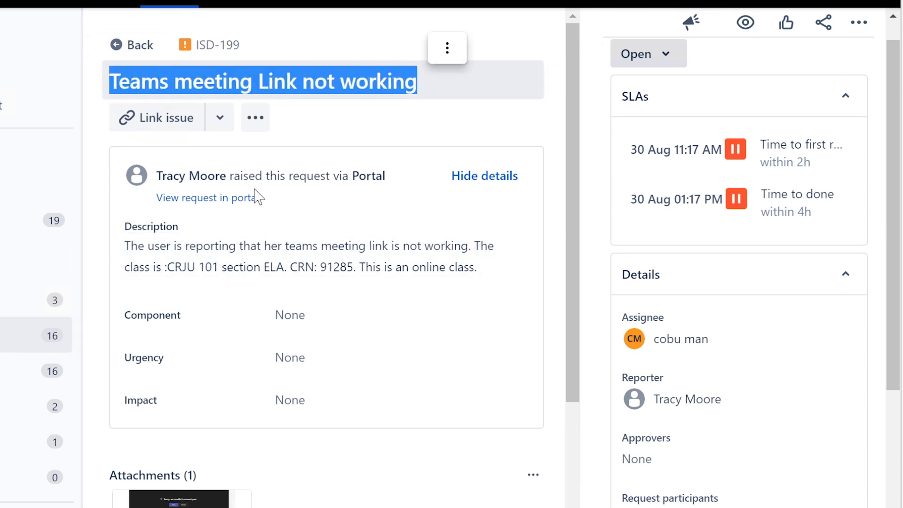
{"action": "left_click_drag", "start_coordinate": [123, 245], "coordinate": [504, 253]}
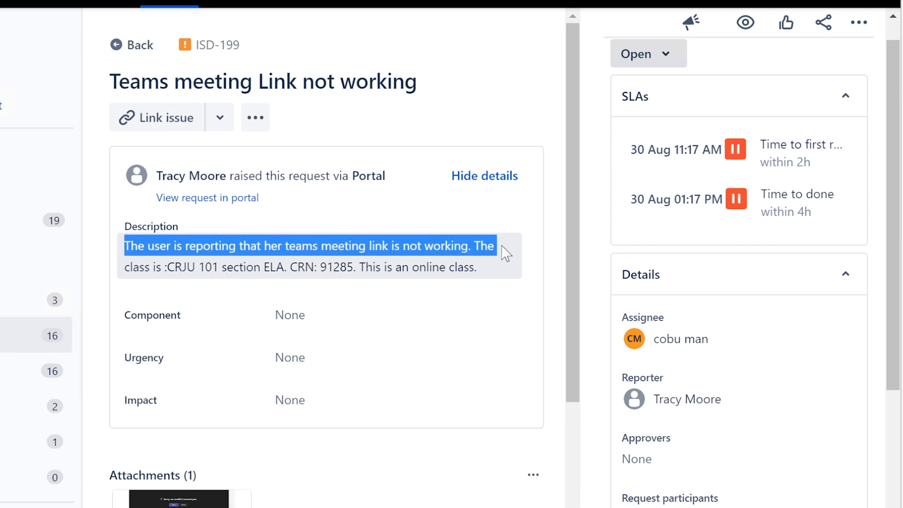
{"action": "left_click", "coordinate": [177, 265]}
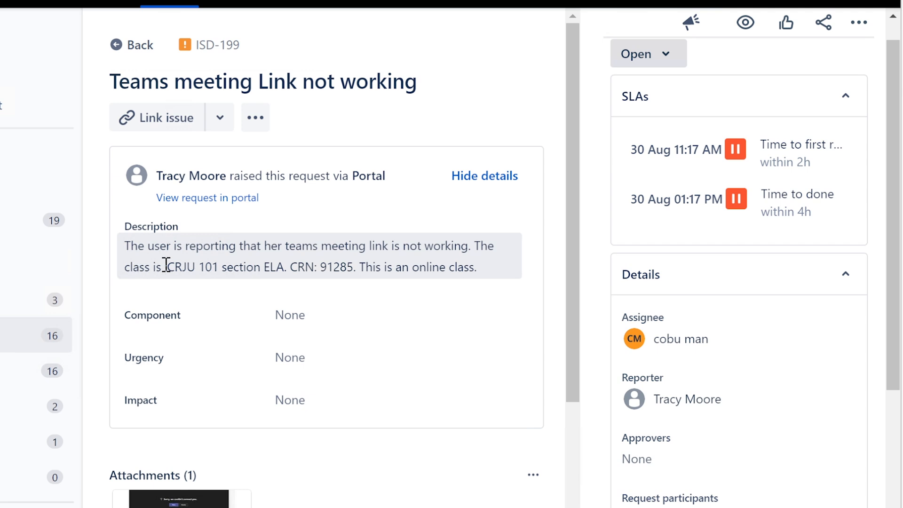
{"action": "left_click_drag", "start_coordinate": [165, 266], "coordinate": [361, 262]}
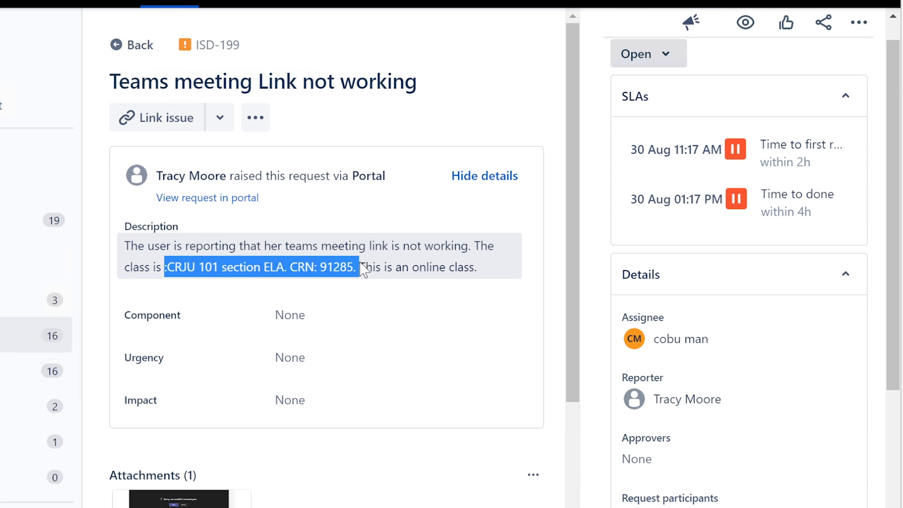
{"action": "left_click", "coordinate": [361, 262]}
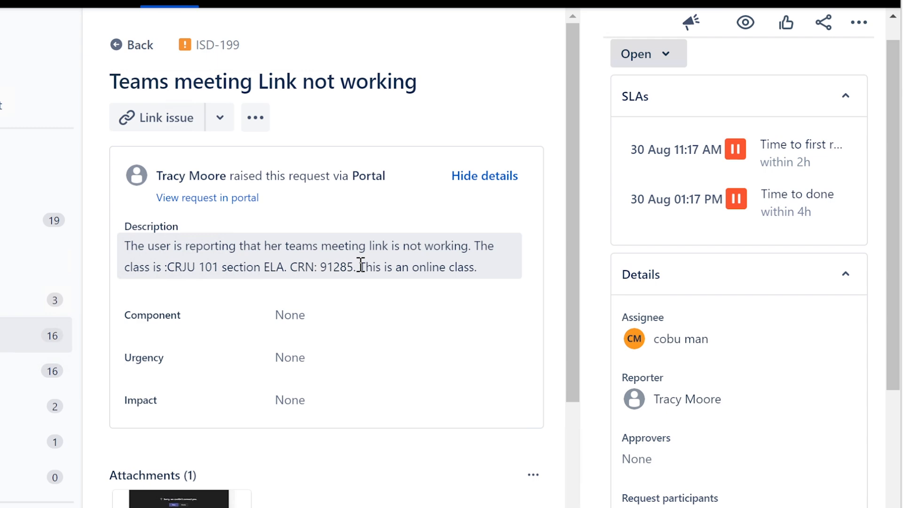
{"action": "left_click_drag", "start_coordinate": [361, 266], "coordinate": [493, 275]}
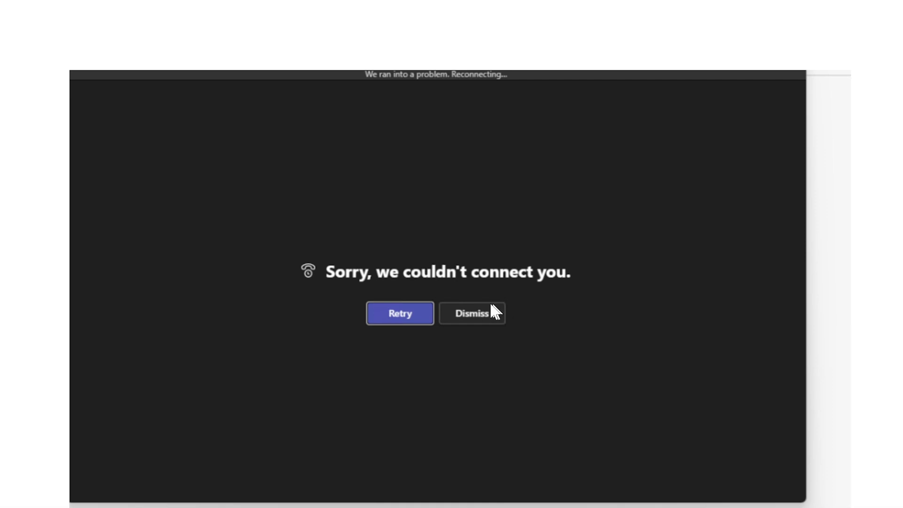
Scroll through the attached screenshot to read the Teams connection error and meeting invitation details.
{"action": "scroll", "coordinate": [490, 304], "scroll_direction": "down", "scroll_amount": 5}
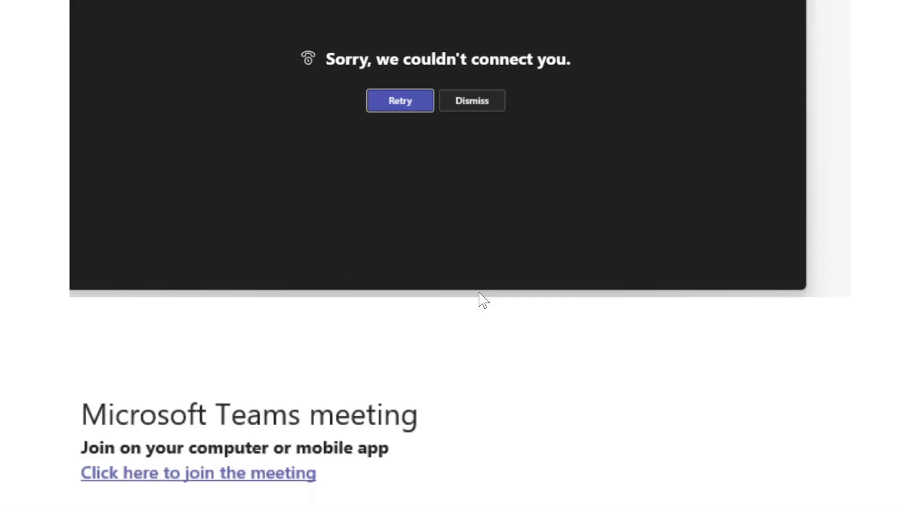
{"action": "scroll", "coordinate": [479, 298], "scroll_direction": "down", "scroll_amount": 10}
{"action": "scroll", "coordinate": [474, 305], "scroll_direction": "up", "scroll_amount": 15}
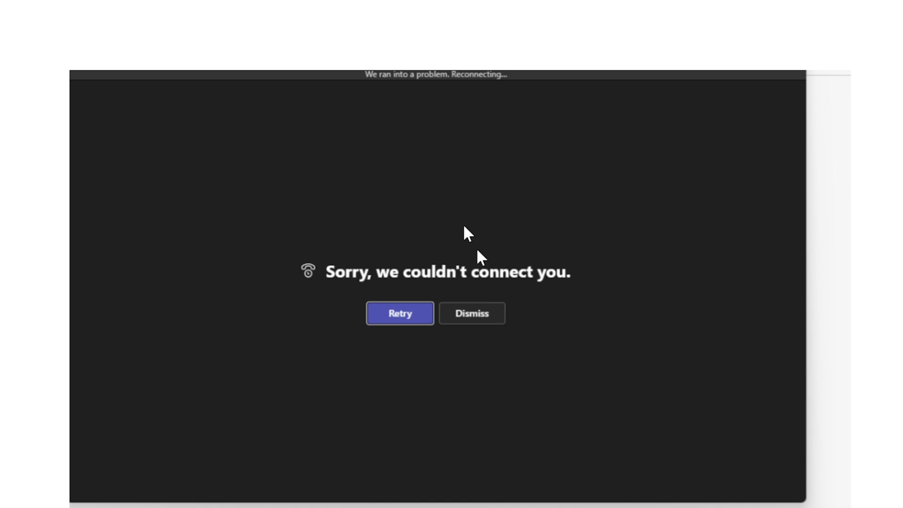
{"action": "scroll", "coordinate": [481, 257], "scroll_direction": "down", "scroll_amount": 15}
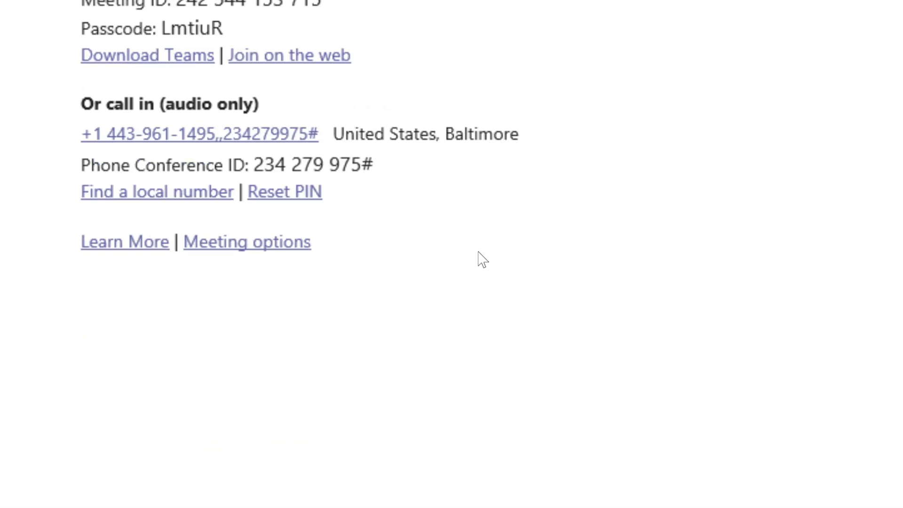
{"action": "scroll", "coordinate": [479, 260], "scroll_direction": "up", "scroll_amount": 7}
{"action": "scroll", "coordinate": [447, 261], "scroll_direction": "down", "scroll_amount": 2}
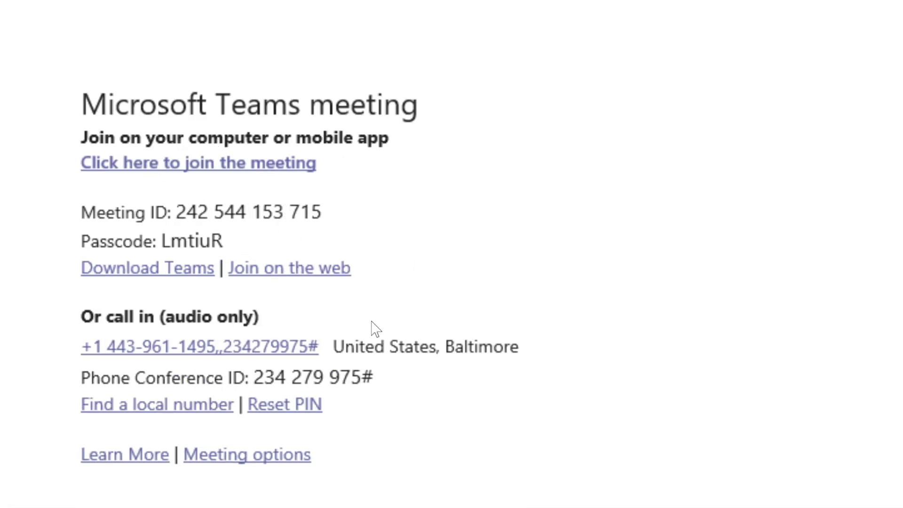
{"action": "scroll", "coordinate": [374, 324], "scroll_direction": "up", "scroll_amount": 2}
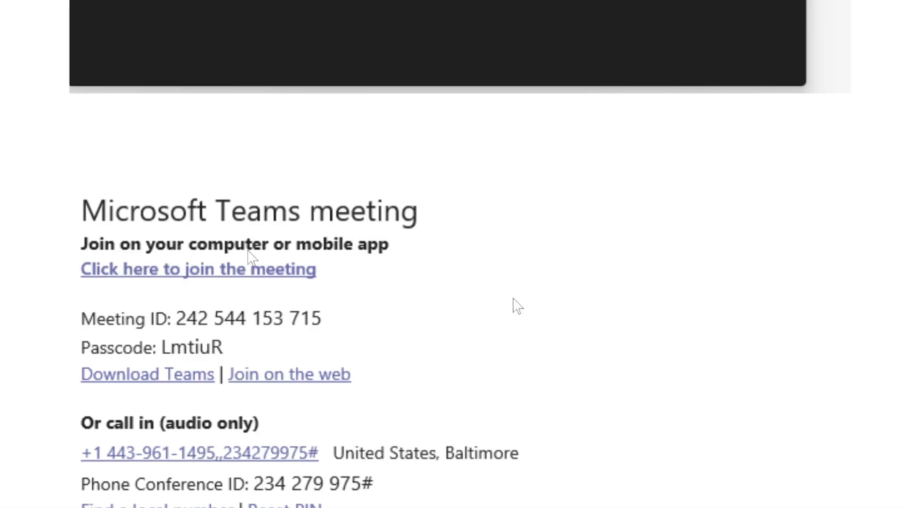
{"action": "scroll", "coordinate": [183, 275], "scroll_direction": "down", "scroll_amount": 2}
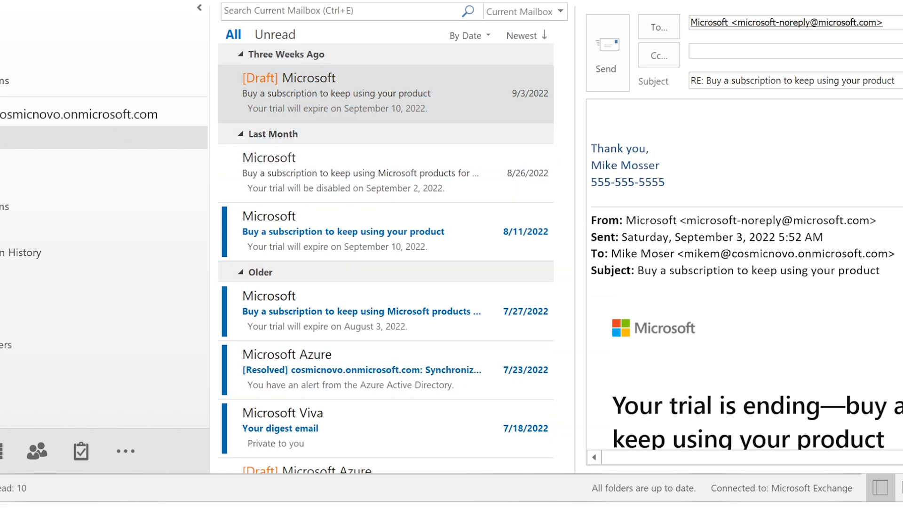
Open File Explorer and browse from This PC into C:\Users\<profile>\AppData.
{"action": "key", "text": "super+e"}
{"action": "scroll", "coordinate": [454, 353], "scroll_direction": "down", "scroll_amount": 3}
{"action": "scroll", "coordinate": [457, 359], "scroll_direction": "down", "scroll_amount": 5}
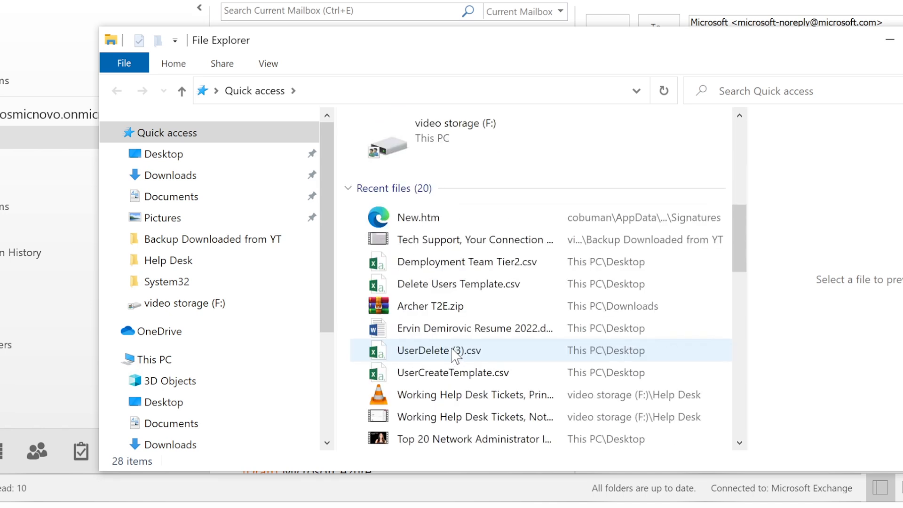
{"action": "left_click", "coordinate": [175, 360]}
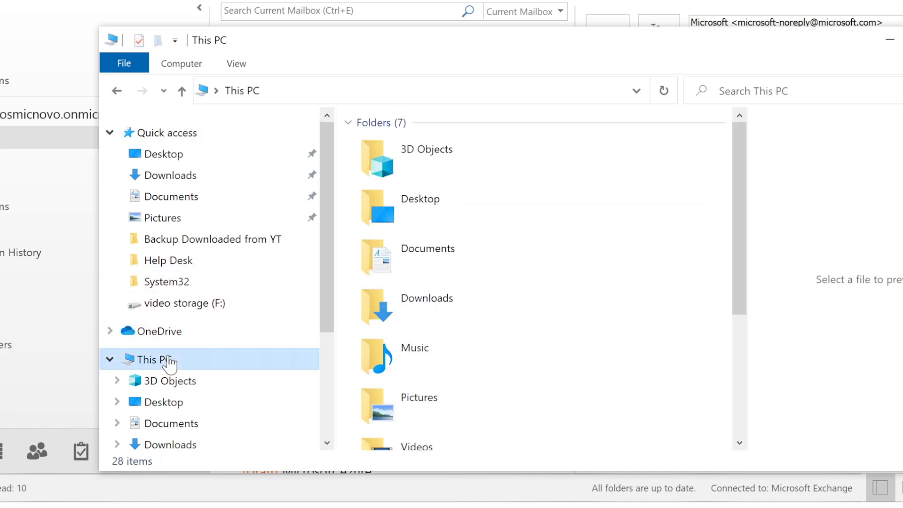
{"action": "scroll", "coordinate": [498, 319], "scroll_direction": "down", "scroll_amount": 4}
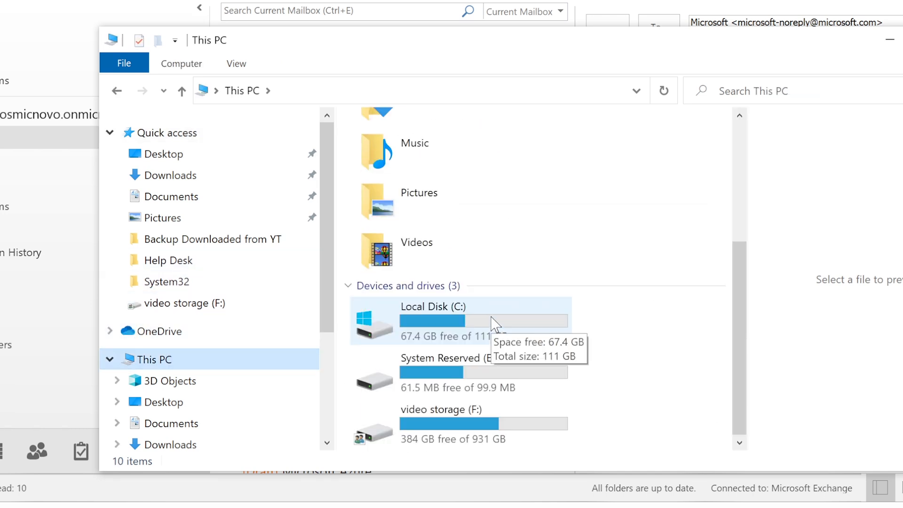
{"action": "double_click", "coordinate": [449, 312]}
{"action": "double_click", "coordinate": [419, 305]}
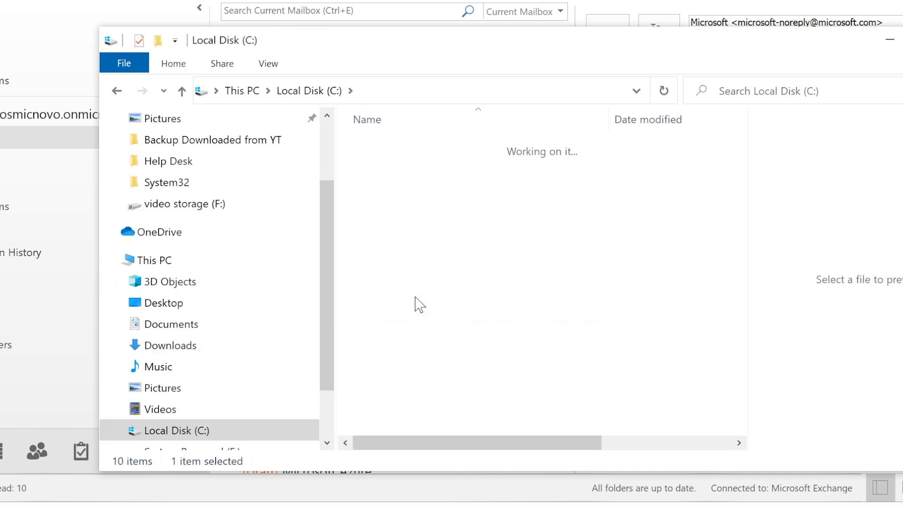
{"action": "double_click", "coordinate": [419, 165]}
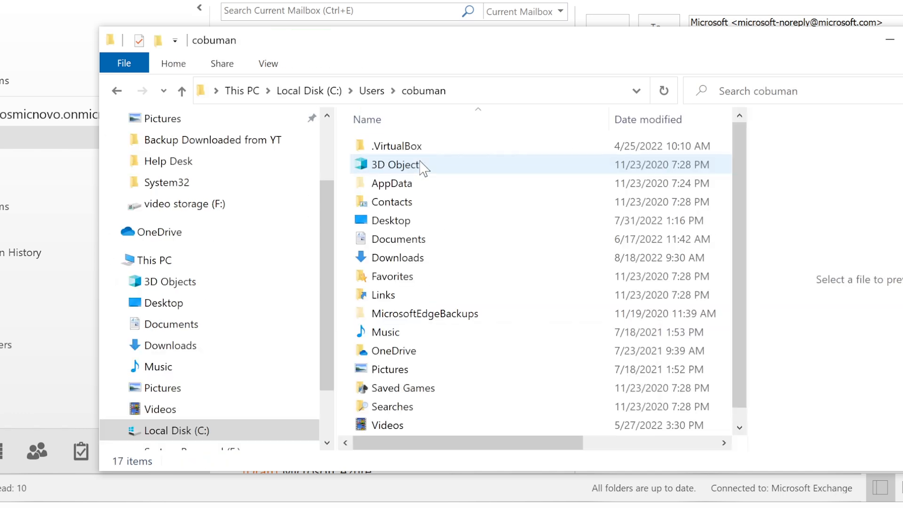
{"action": "double_click", "coordinate": [407, 185]}
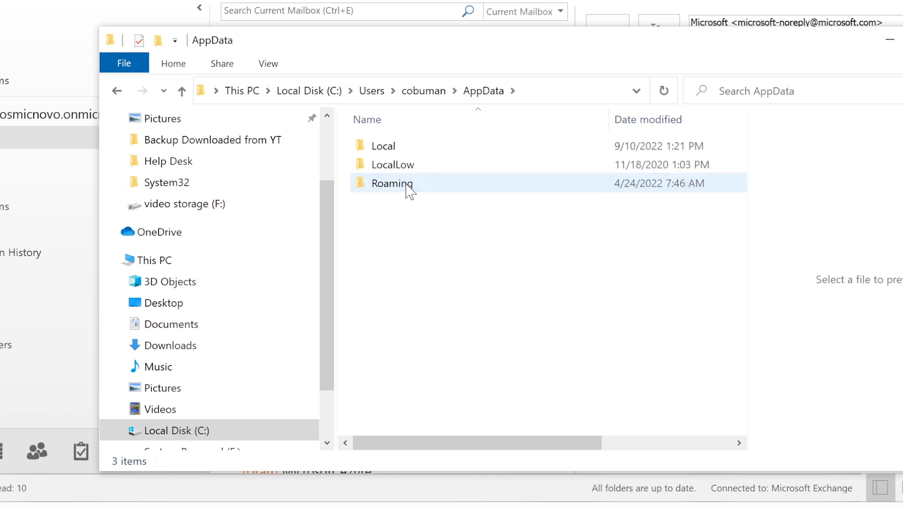
Go into Local\Microsoft\Outlook, select the .ost offline data file, and minimize Explorer.
{"action": "double_click", "coordinate": [414, 146]}
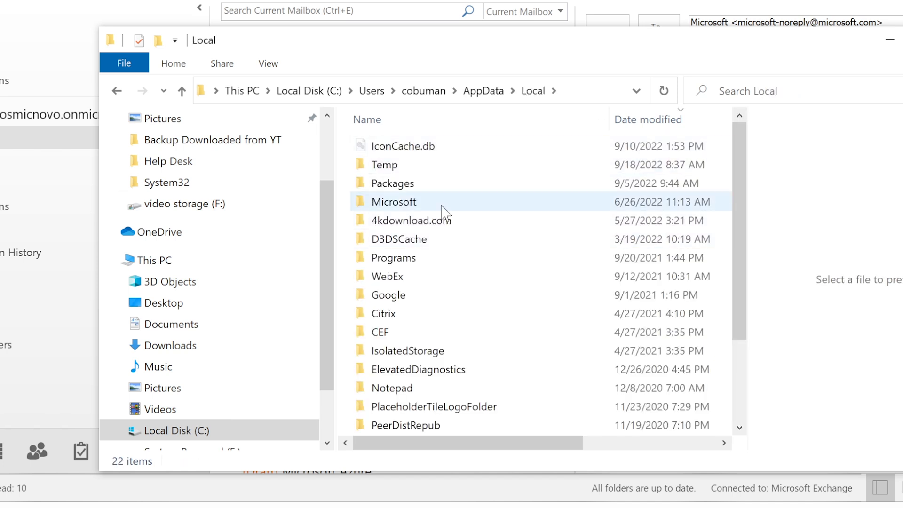
{"action": "double_click", "coordinate": [442, 204]}
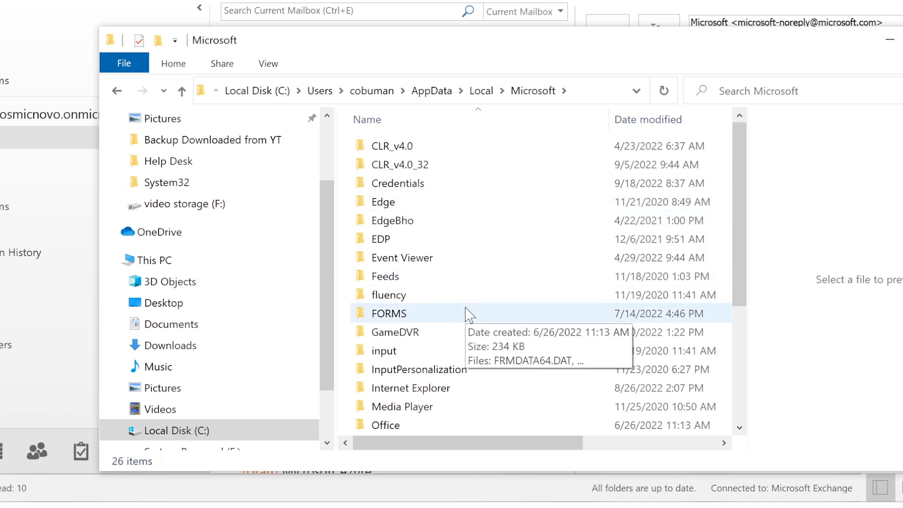
{"action": "scroll", "coordinate": [467, 315], "scroll_direction": "down", "scroll_amount": 1}
{"action": "double_click", "coordinate": [408, 408]}
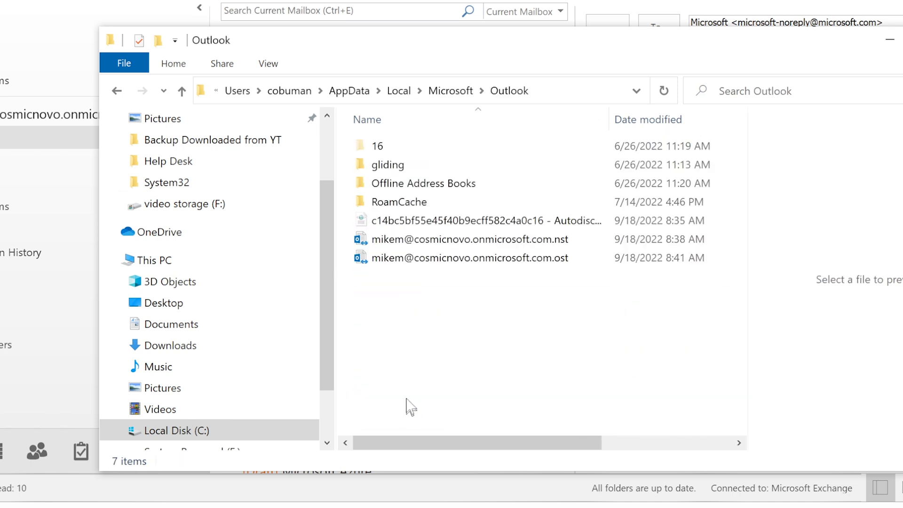
{"action": "left_click", "coordinate": [455, 244]}
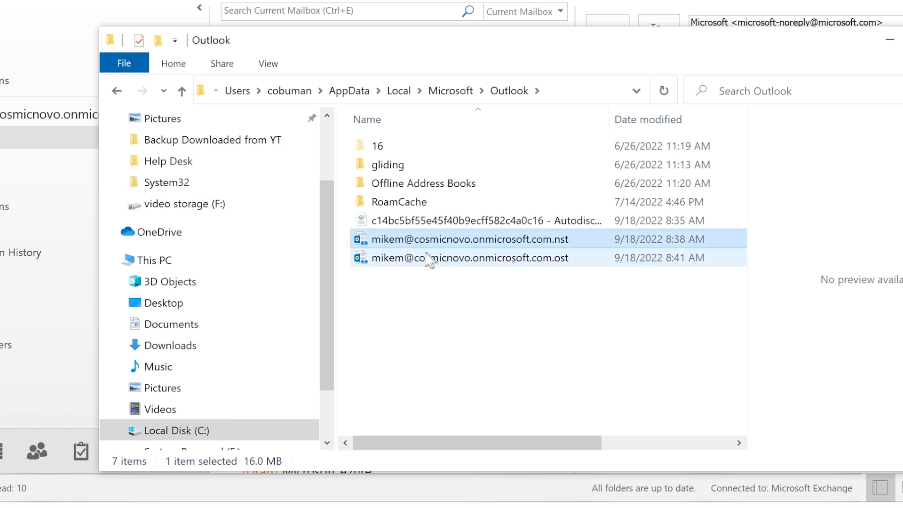
{"action": "left_click", "coordinate": [513, 259]}
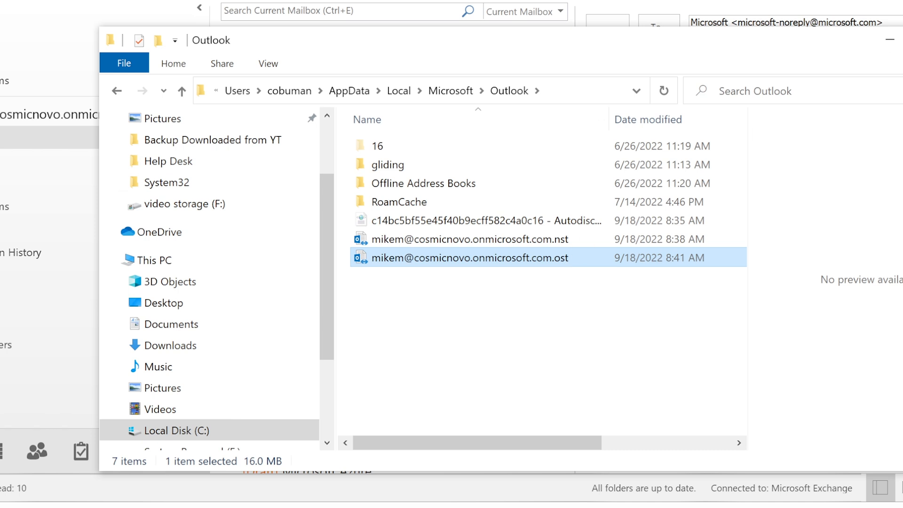
{"action": "left_click", "coordinate": [886, 41]}
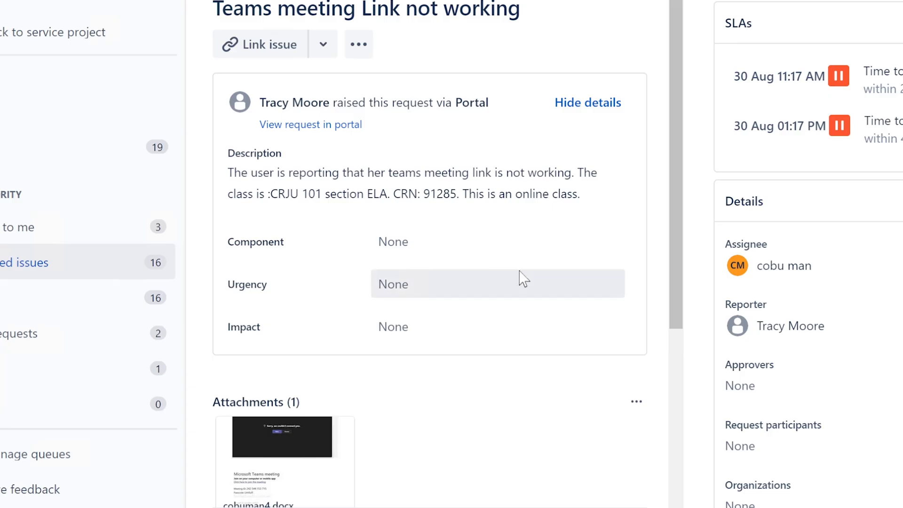
Draft the ISD-199 reply citing company network/VPN not connected, a deleted meeting, or lost access.
{"action": "scroll", "coordinate": [508, 268], "scroll_direction": "down", "scroll_amount": 5}
{"action": "left_click", "coordinate": [459, 325]}
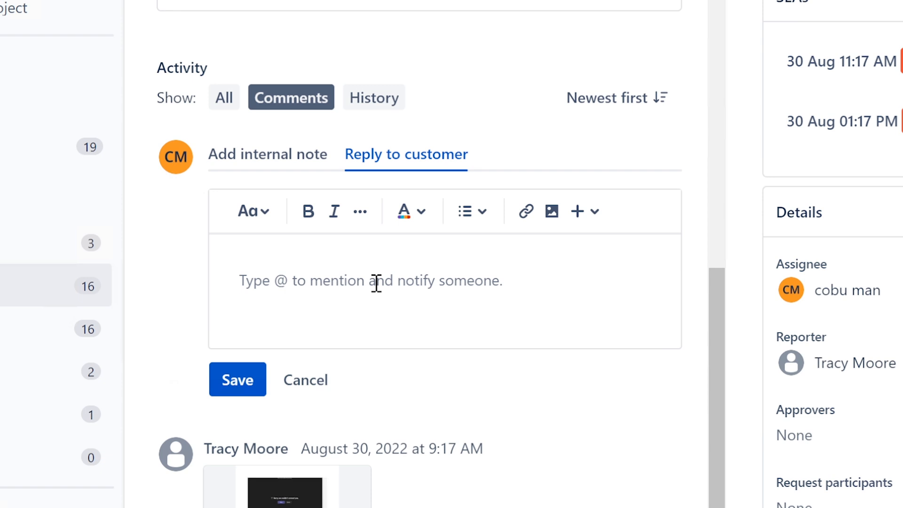
{"action": "type", "text": "I think t"}
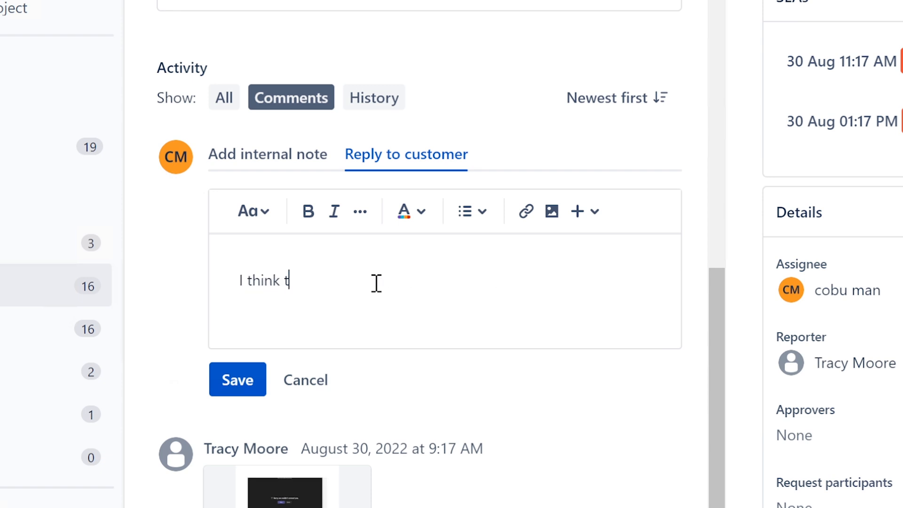
{"action": "type", "text": "his issue is "}
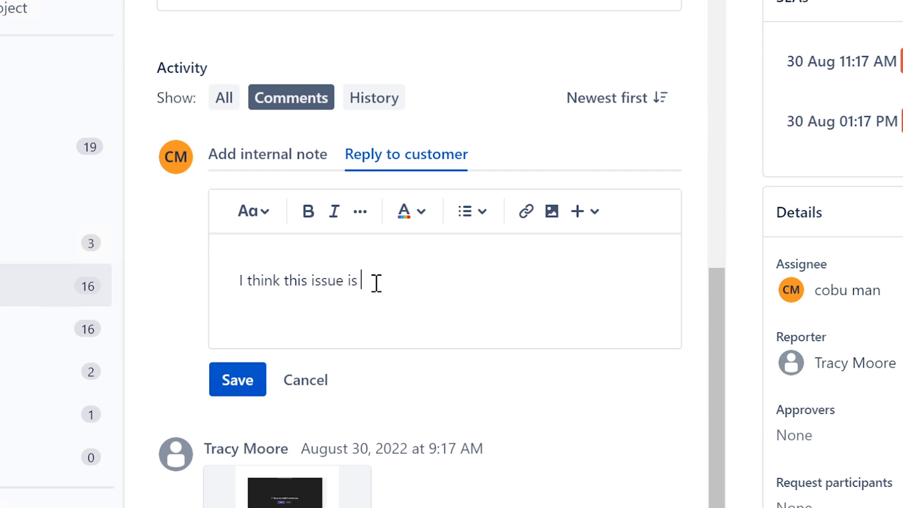
{"action": "type", "text": "related to ei"}
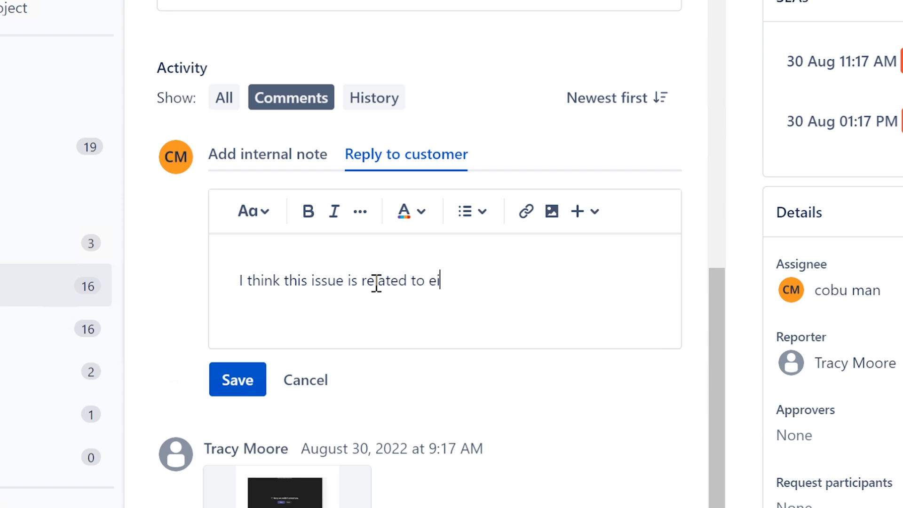
{"action": "type", "text": "ther not being "}
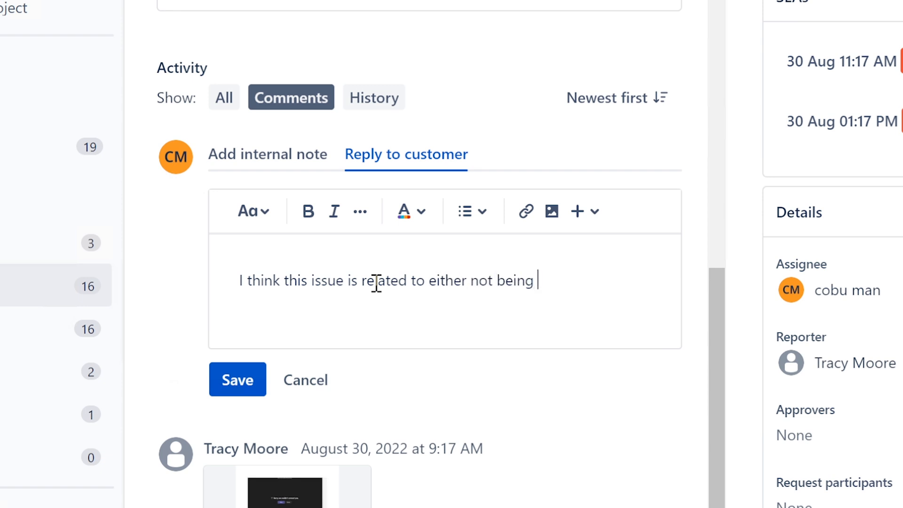
{"action": "type", "text": "on compan"}
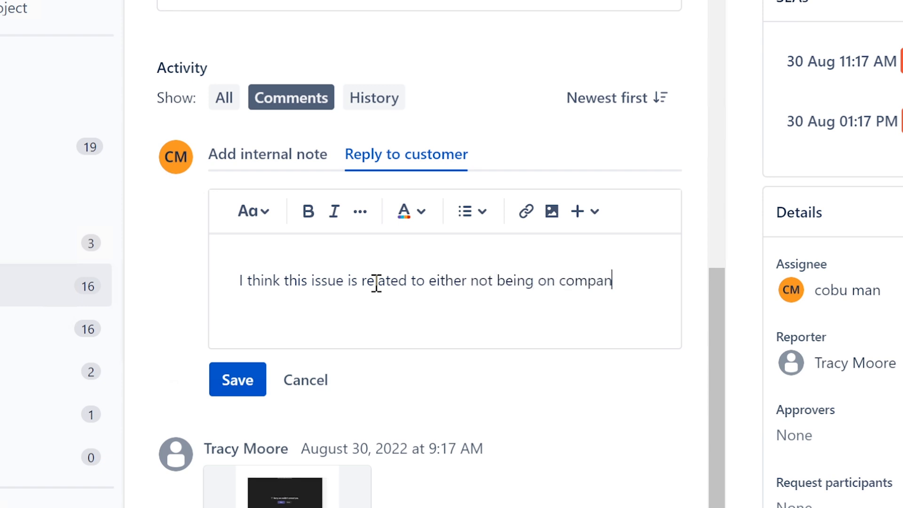
{"action": "type", "text": "y netowrk or"}
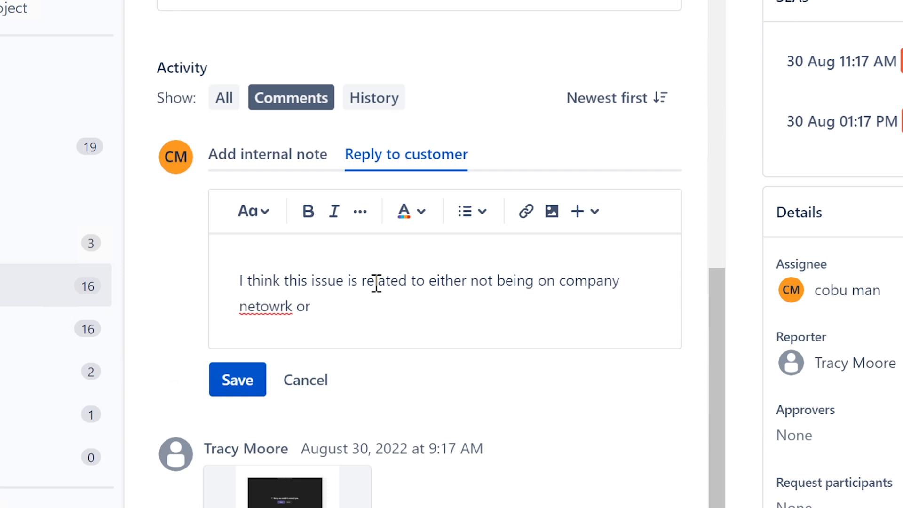
{"action": "type", "text": " VPN needs to be conen"}
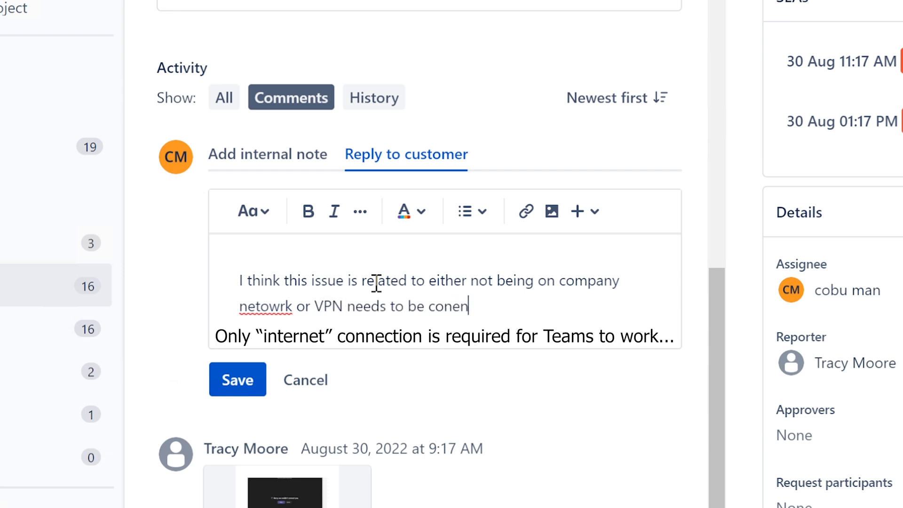
{"action": "key", "text": "BackSpace"}
{"action": "key", "text": "BackSpace"}
{"action": "type", "text": "nected."}
{"action": "double_click", "coordinate": [263, 308]}
{"action": "type", "text": "network"}
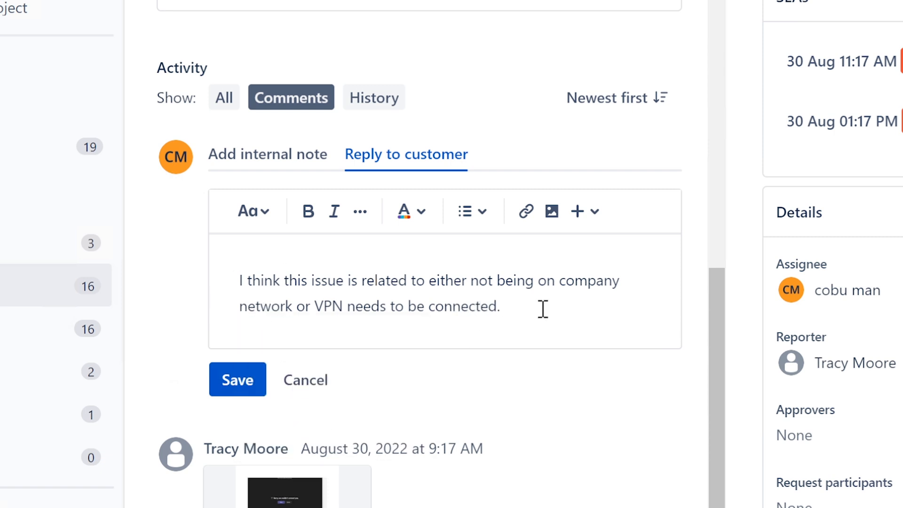
{"action": "type", "text": "Aside from tha"}
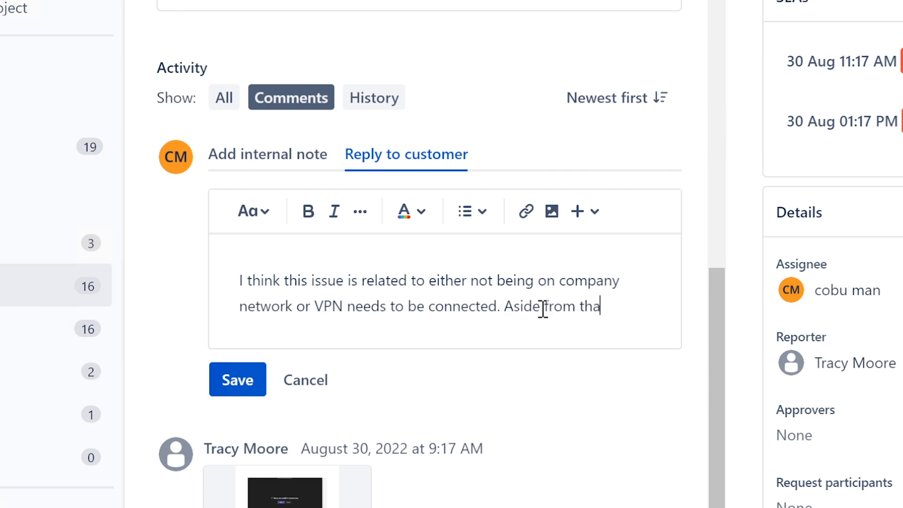
{"action": "type", "text": "t... the meeting i"}
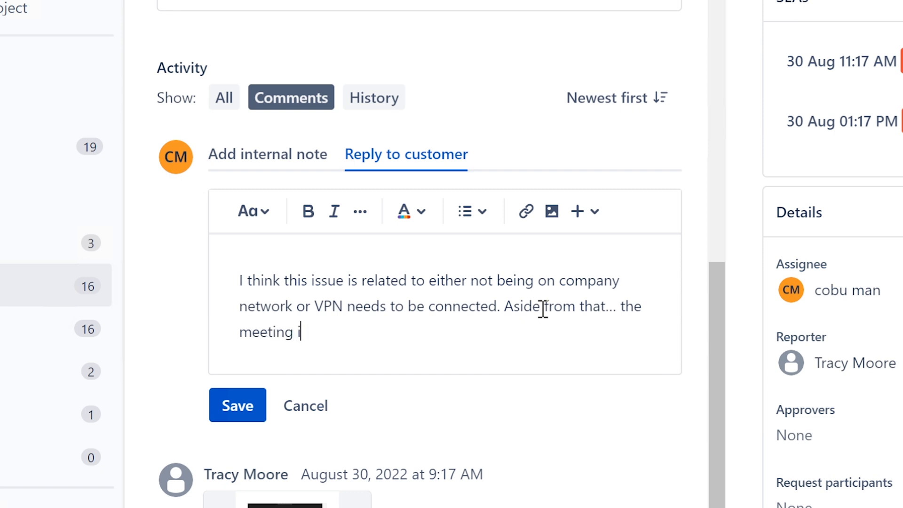
{"action": "type", "text": "t elf may no"}
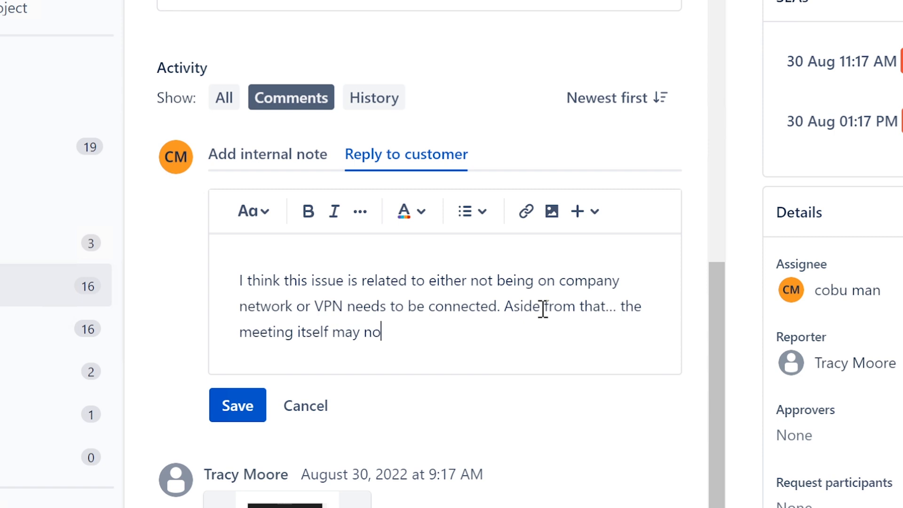
{"action": "type", "text": " longer exis"}
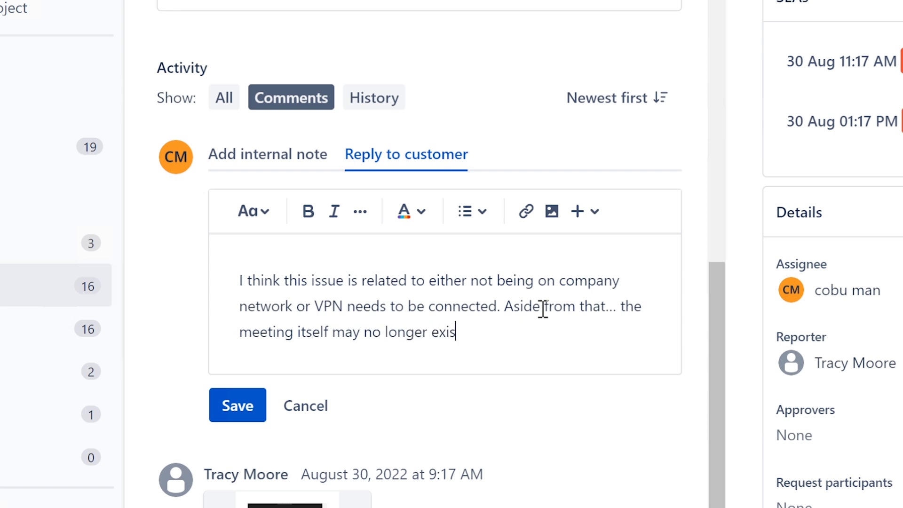
{"action": "type", "text": "t or user lost access to it"}
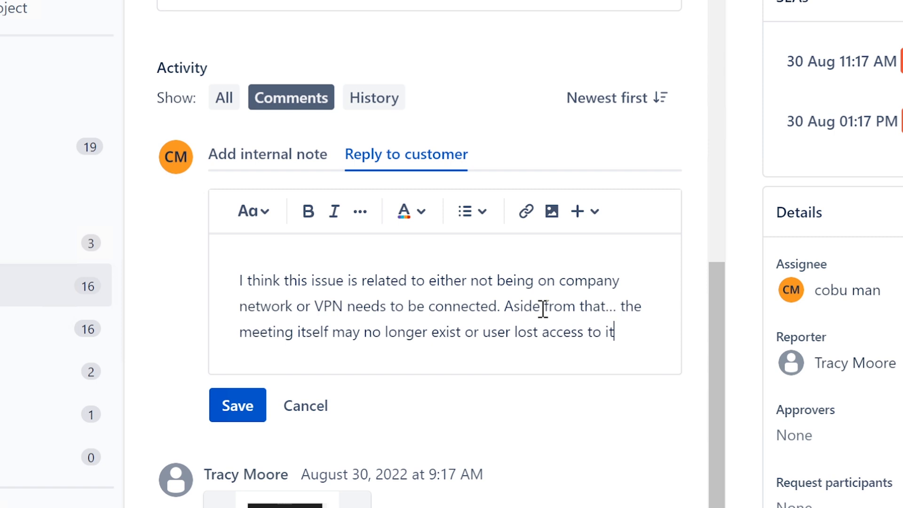
{"action": "type", "text": ". A"}
{"action": "type", "text": "lso"}
{"action": "type", "text": ", check"}
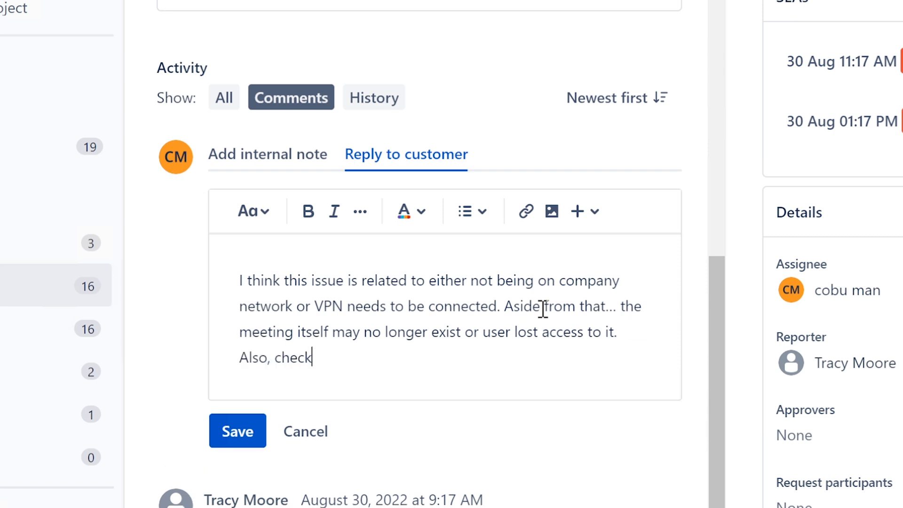
{"action": "type", "text": " to make sure the "}
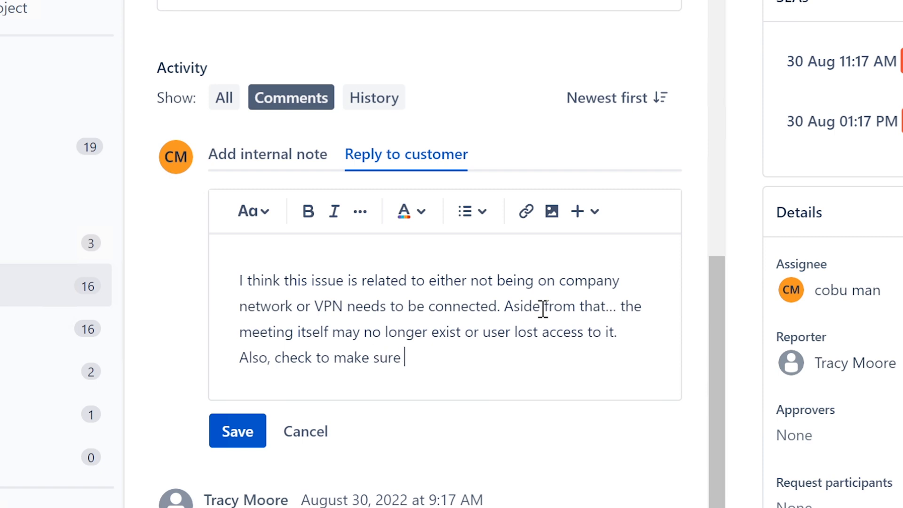
{"action": "type", "text": "Teams is updated"}
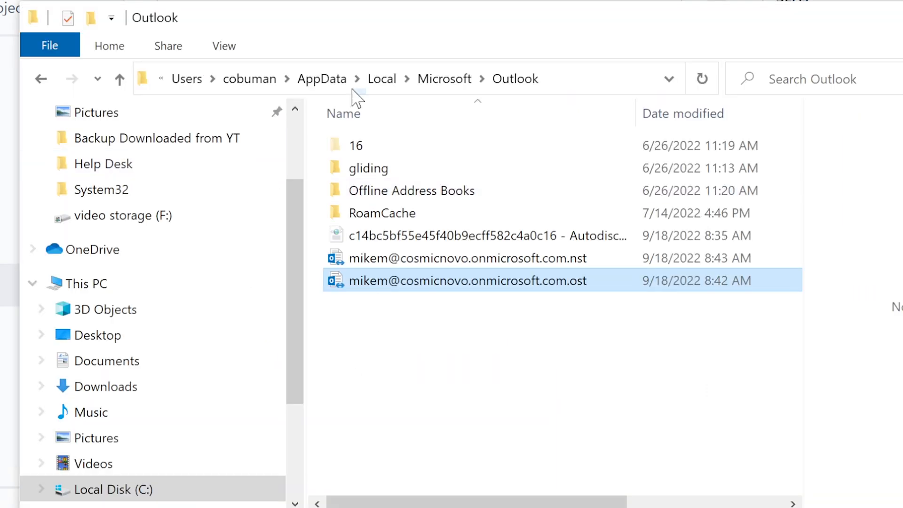
Navigate Explorer back up to Local and then the user's profile folder, and return to the ticket.
{"action": "left_click", "coordinate": [380, 80]}
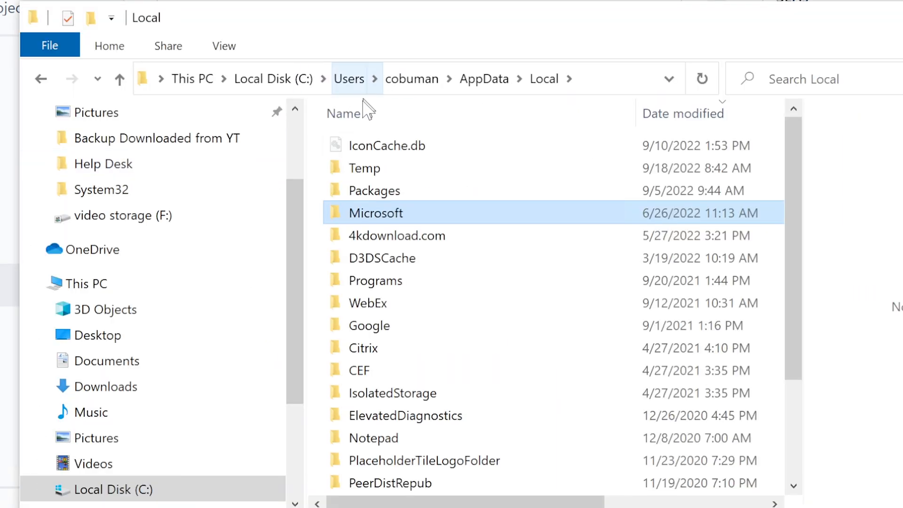
{"action": "left_click", "coordinate": [417, 80]}
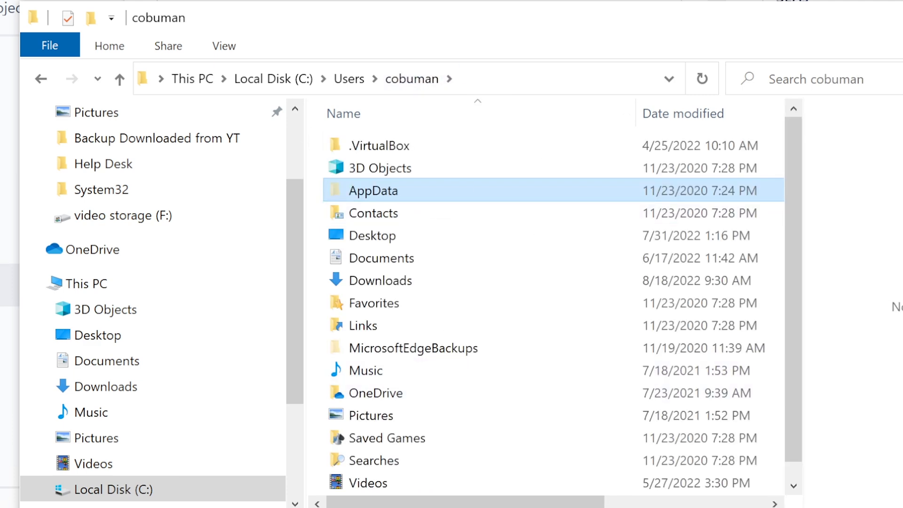
{"action": "key", "text": "alt+Tab"}
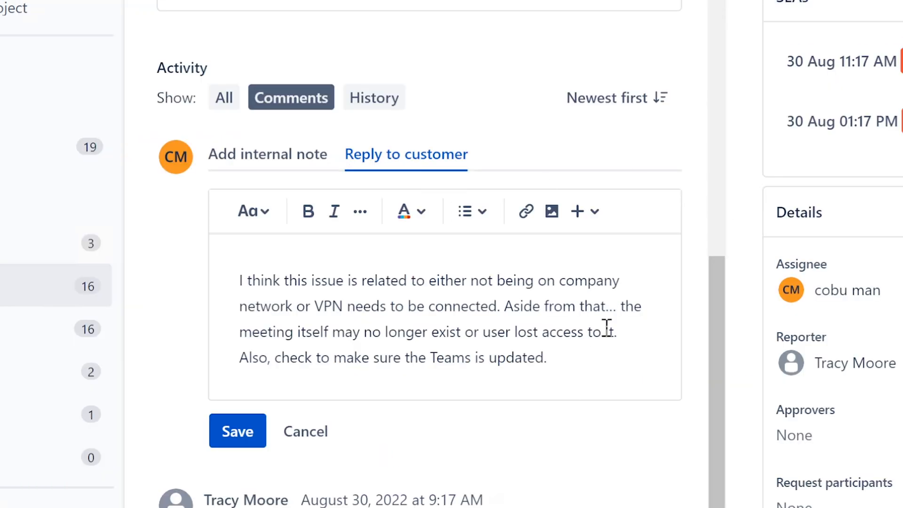
Post the ISD-199 troubleshooting reply and return to the Unassigned issues queue.
{"action": "left_click", "coordinate": [583, 355]}
{"action": "left_click", "coordinate": [239, 437]}
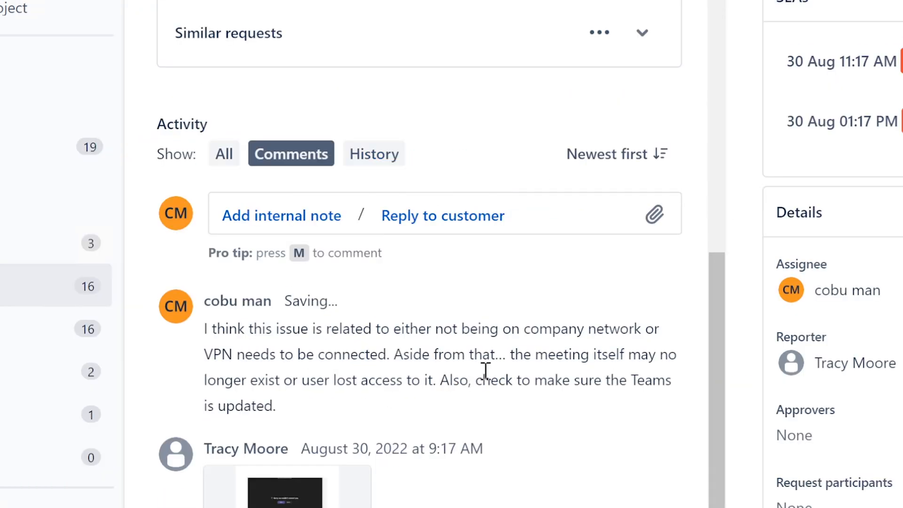
{"action": "scroll", "coordinate": [489, 381], "scroll_direction": "up", "scroll_amount": 15}
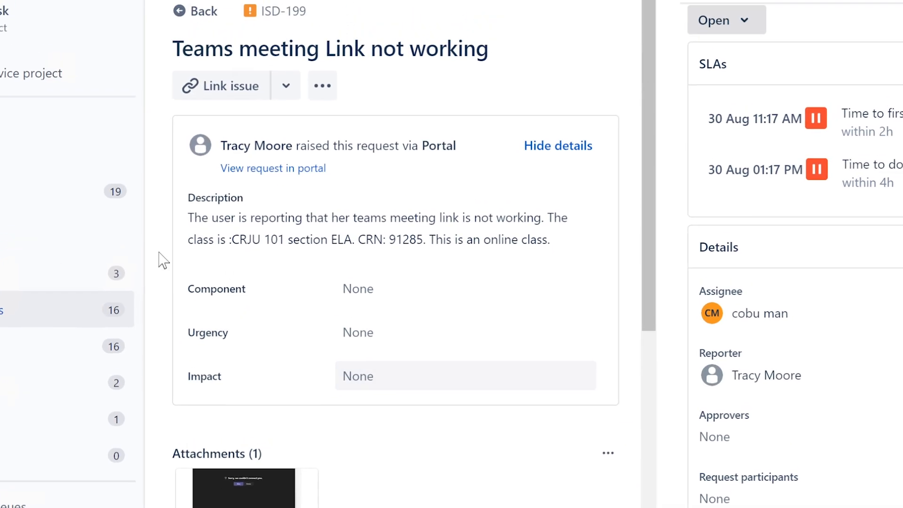
{"action": "left_click", "coordinate": [2, 310]}
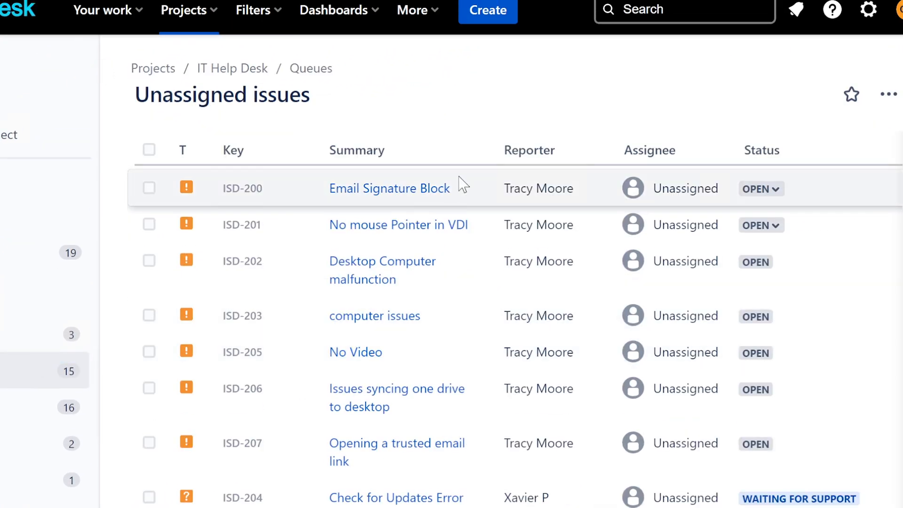
Open ISD-200 'Email Signature Block', read its description, and assign it to yourself.
{"action": "left_click", "coordinate": [416, 191]}
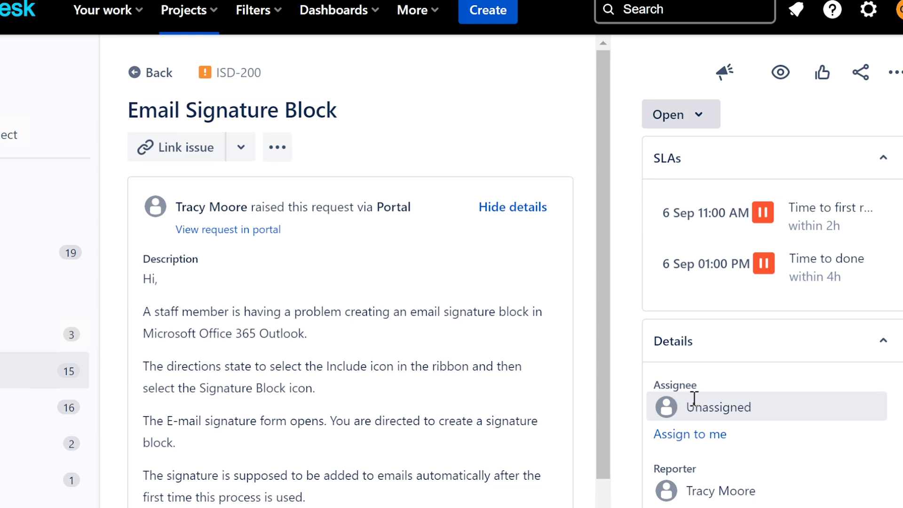
{"action": "left_click_drag", "start_coordinate": [142, 312], "coordinate": [357, 333]}
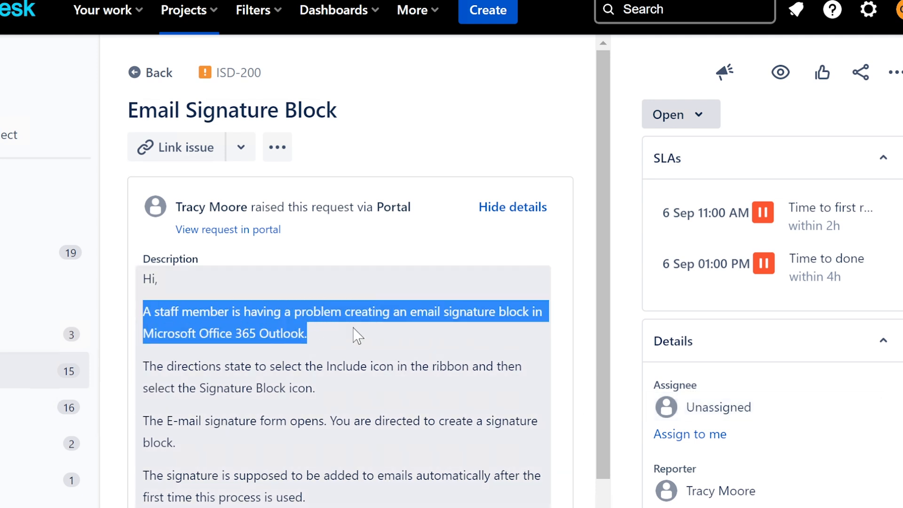
{"action": "left_click", "coordinate": [249, 336]}
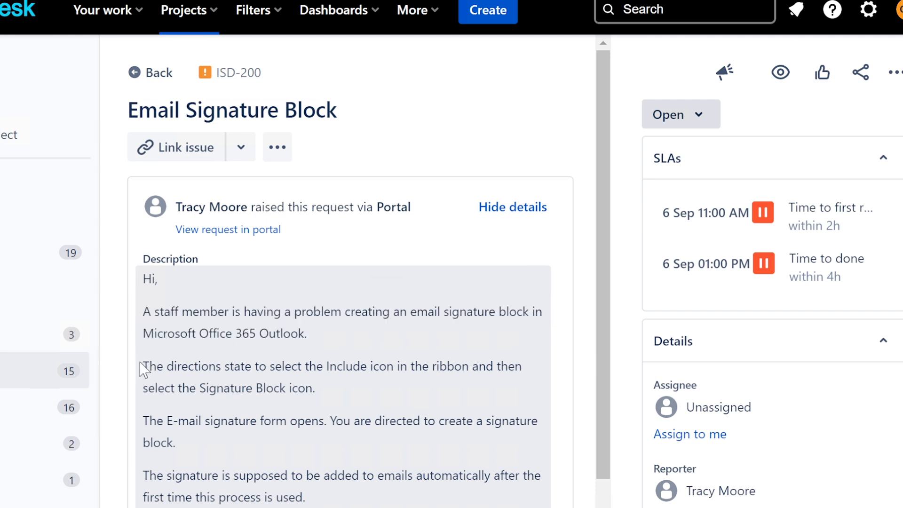
{"action": "left_click_drag", "start_coordinate": [143, 367], "coordinate": [254, 366]}
{"action": "left_click", "coordinate": [230, 414]}
{"action": "left_click_drag", "start_coordinate": [144, 423], "coordinate": [156, 423]}
{"action": "left_click", "coordinate": [256, 481]}
{"action": "scroll", "coordinate": [299, 491], "scroll_direction": "down", "scroll_amount": 2}
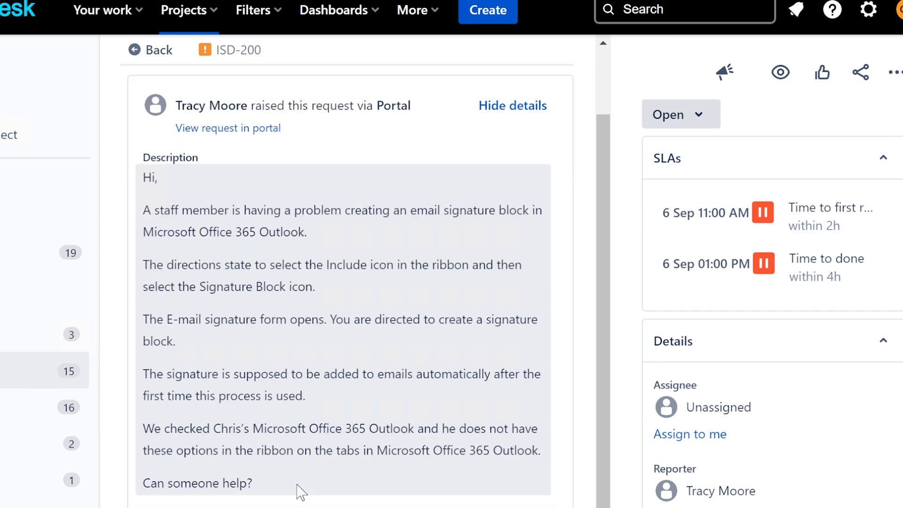
{"action": "left_click", "coordinate": [687, 437]}
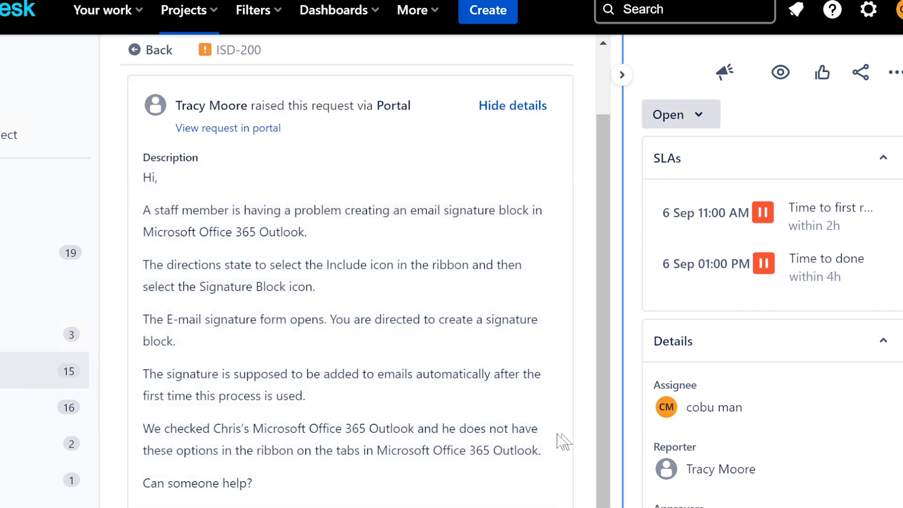
{"action": "scroll", "coordinate": [417, 447], "scroll_direction": "up", "scroll_amount": 2}
{"action": "scroll", "coordinate": [417, 449], "scroll_direction": "down", "scroll_amount": 6}
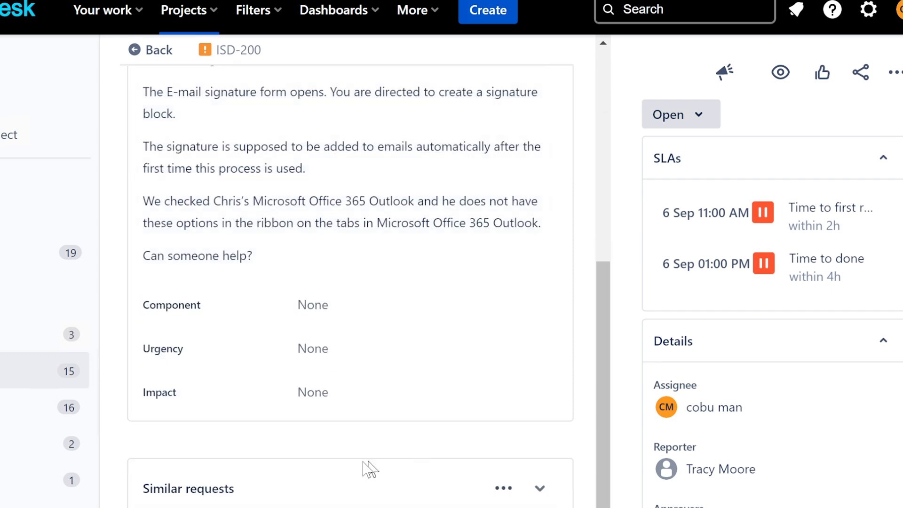
{"action": "scroll", "coordinate": [333, 494], "scroll_direction": "down", "scroll_amount": 3}
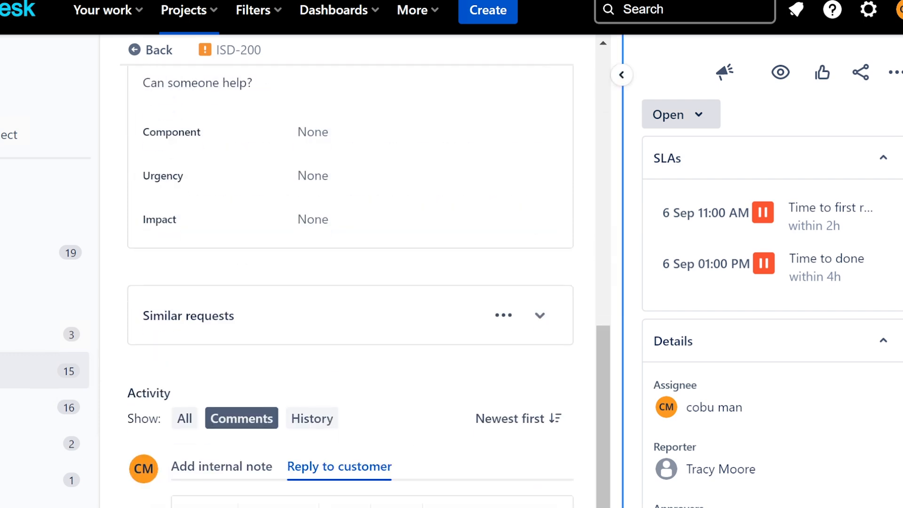
Reply 'This is a duplicate ticket.. closing it.' to the ISD-200 customer, signed with your name.
{"action": "left_click", "coordinate": [376, 502]}
{"action": "type", "text": "This is a"}
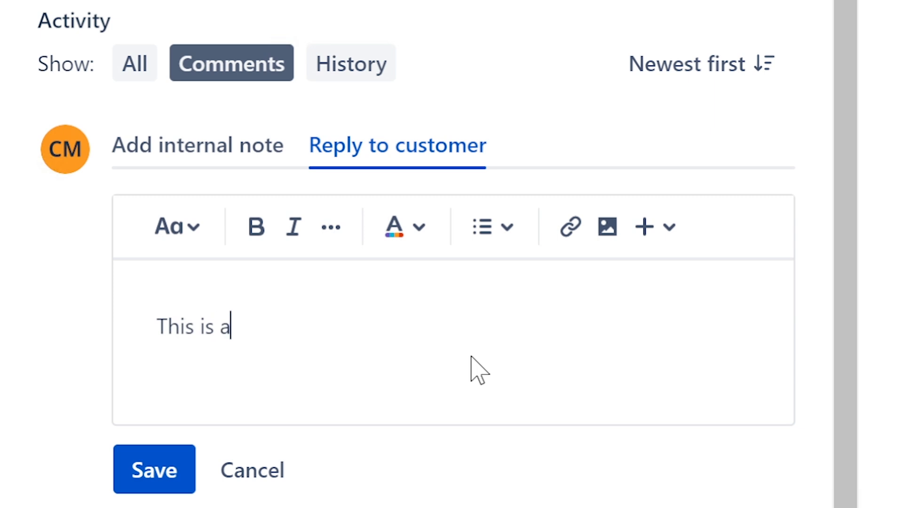
{"action": "type", "text": " duplicate ti"}
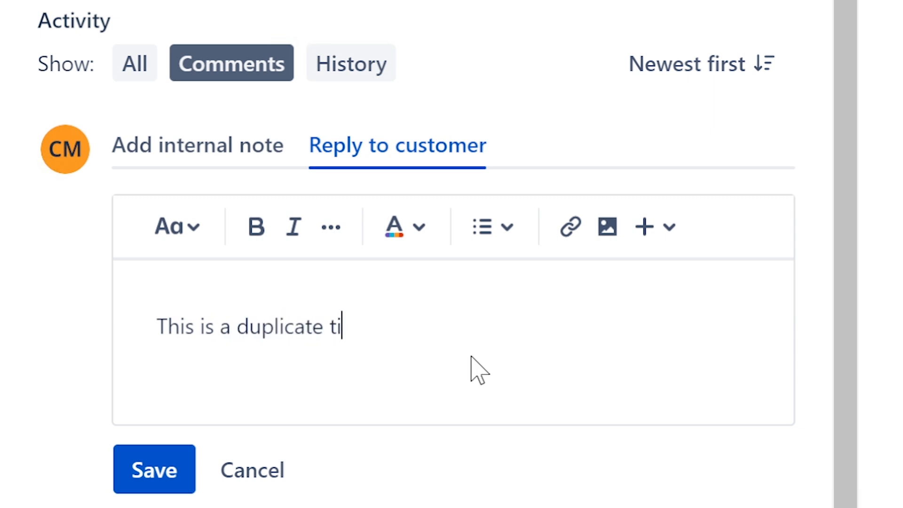
{"action": "type", "text": "cket"}
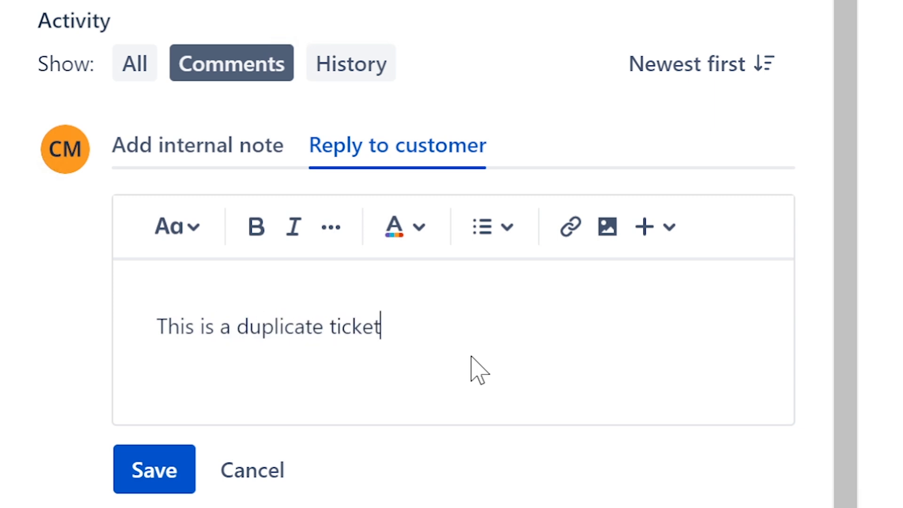
{"action": "type", "text": ".. closing"}
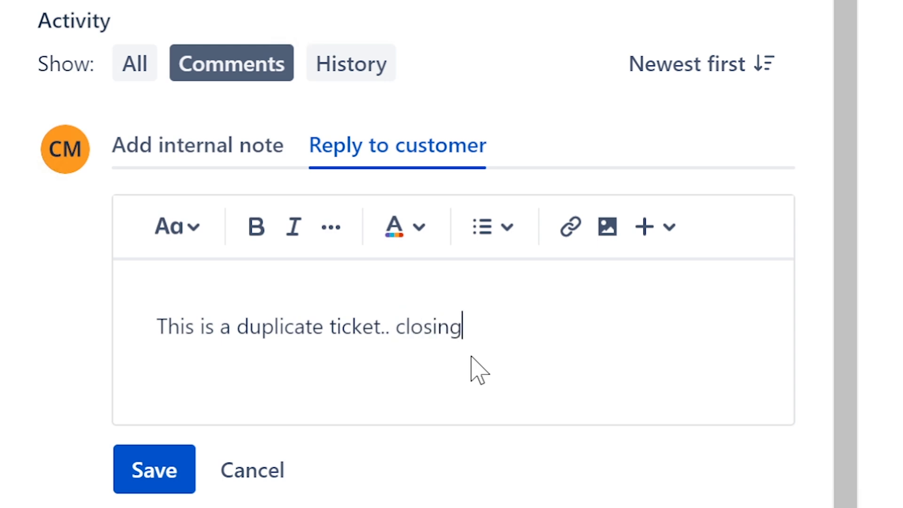
{"action": "type", "text": " it. Ervin"}
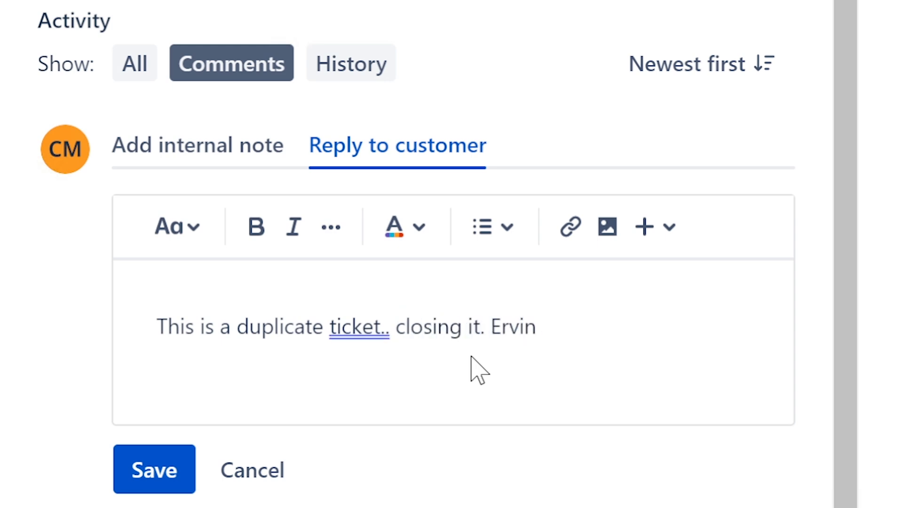
{"action": "left_click", "coordinate": [126, 477]}
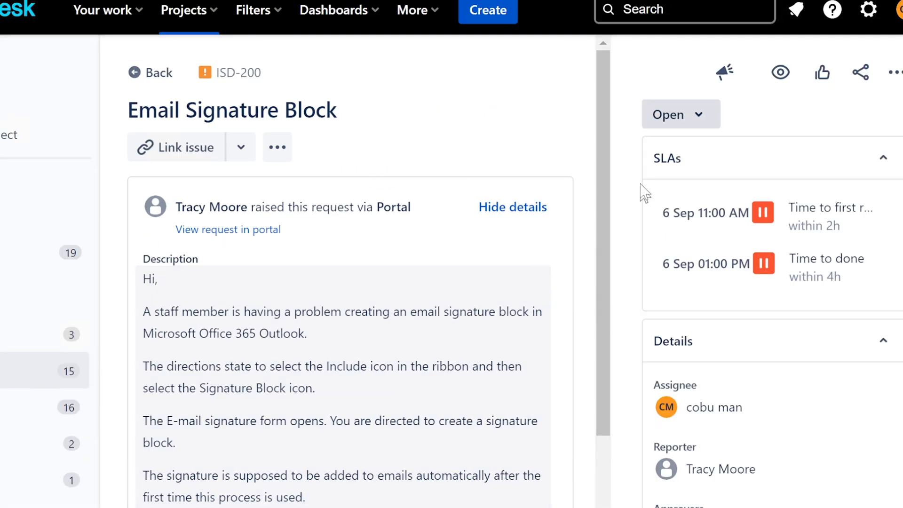
Set ISD-200's status to Resolved and go back to the Assigned to me queue.
{"action": "left_click", "coordinate": [666, 121]}
{"action": "left_click", "coordinate": [716, 257]}
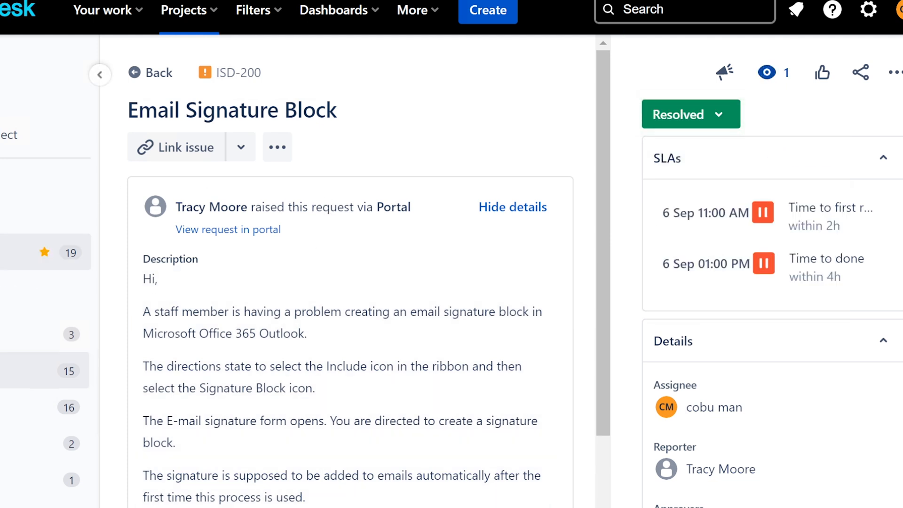
{"action": "left_click", "coordinate": [38, 334]}
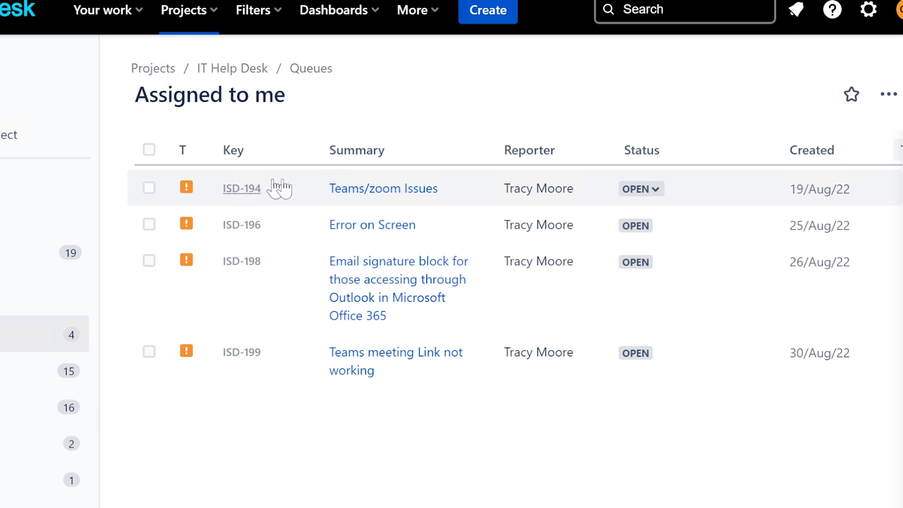
Open ISD-194 'Teams/zoom Issues' and read its description of Teams timeouts and Zoom video freezing.
{"action": "left_click", "coordinate": [362, 190]}
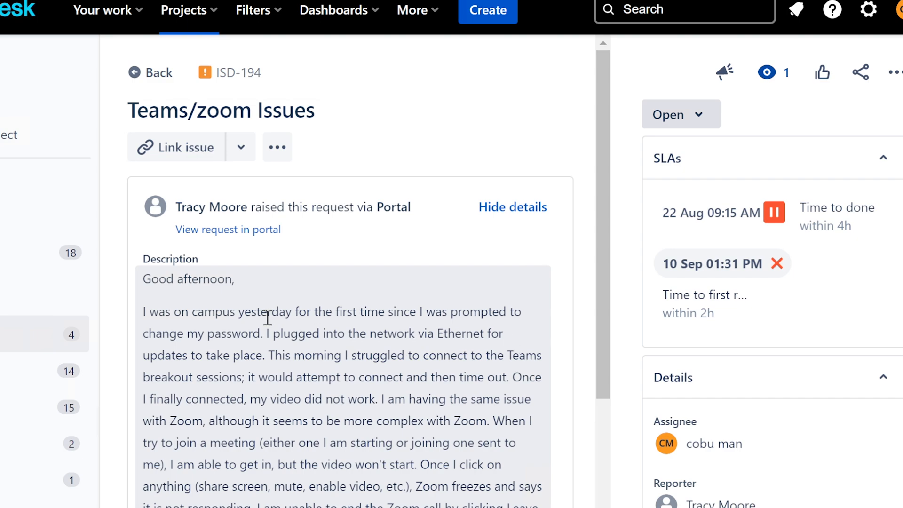
{"action": "scroll", "coordinate": [267, 318], "scroll_direction": "down", "scroll_amount": 4}
{"action": "scroll", "coordinate": [278, 395], "scroll_direction": "down", "scroll_amount": 7}
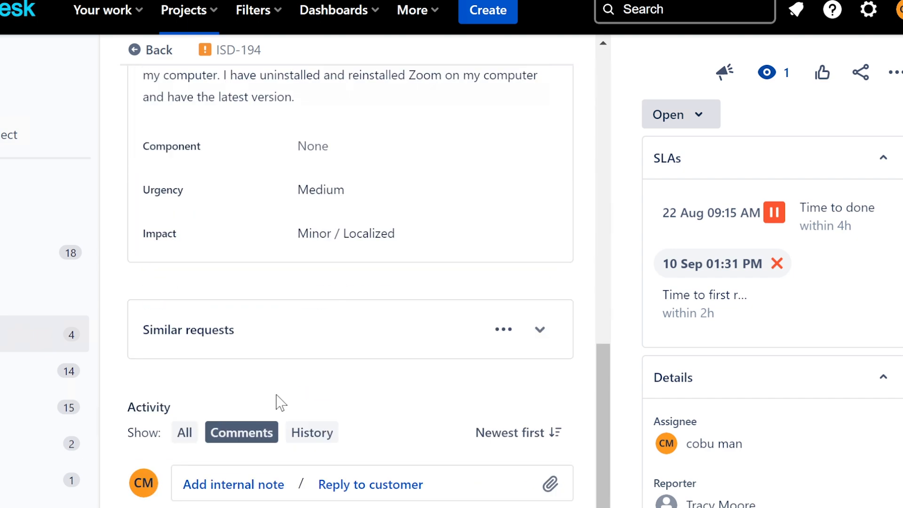
{"action": "scroll", "coordinate": [277, 395], "scroll_direction": "up", "scroll_amount": 12}
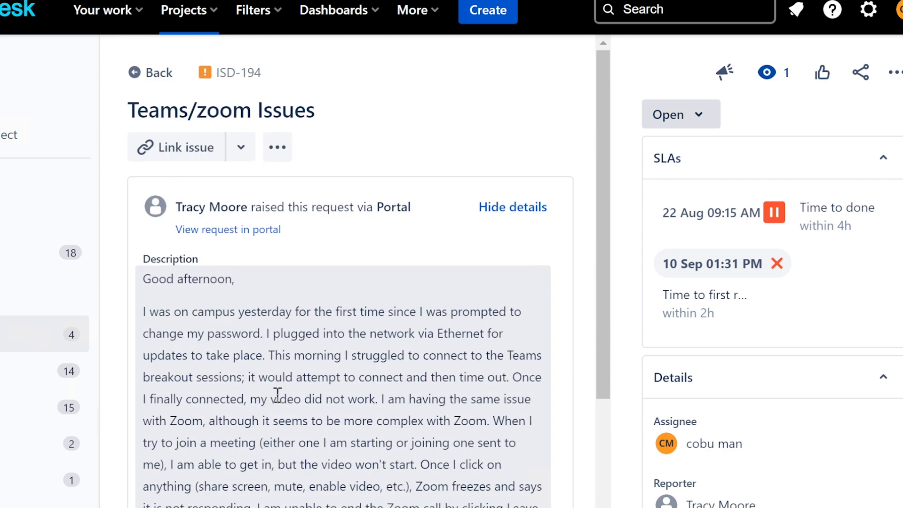
{"action": "scroll", "coordinate": [284, 394], "scroll_direction": "down", "scroll_amount": 2}
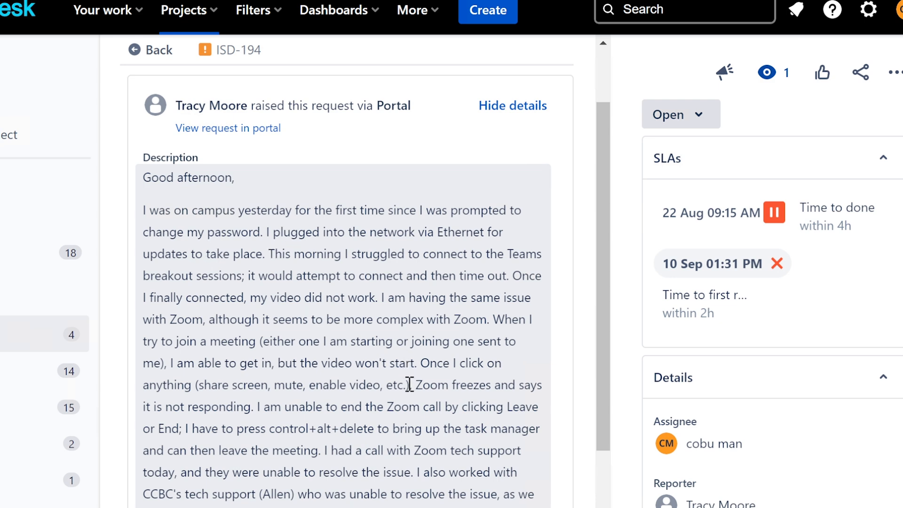
{"action": "left_click_drag", "start_coordinate": [409, 385], "coordinate": [361, 407]}
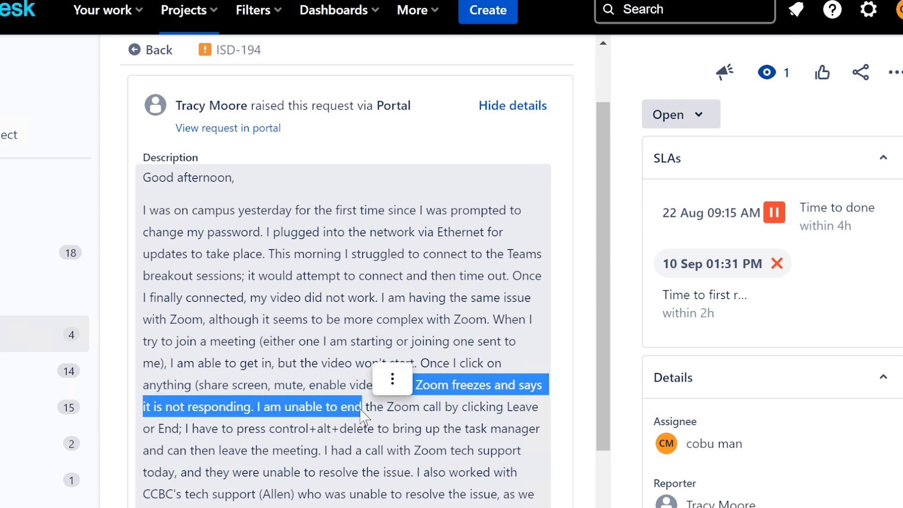
{"action": "scroll", "coordinate": [362, 414], "scroll_direction": "up", "scroll_amount": 2}
{"action": "left_click", "coordinate": [391, 502]}
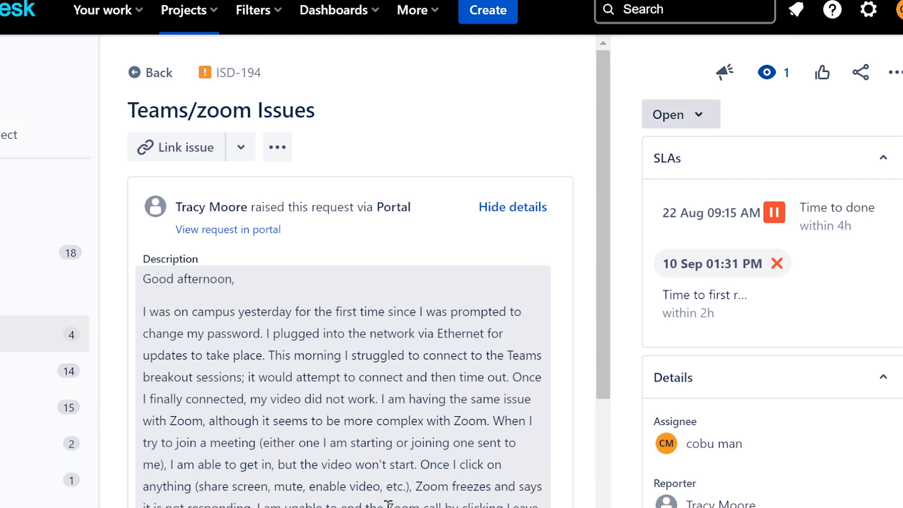
{"action": "scroll", "coordinate": [387, 503], "scroll_direction": "down", "scroll_amount": 2}
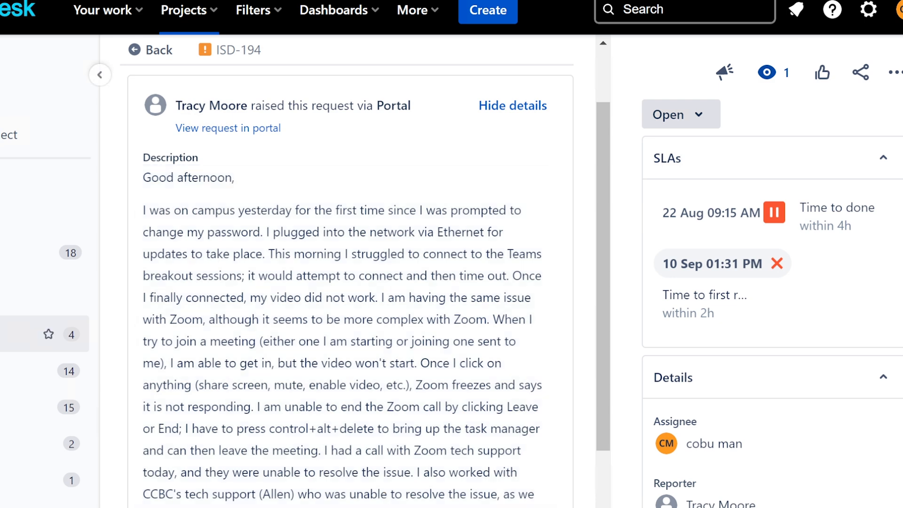
Open ISD-196 'Error on Screen' from the Assigned to me queue.
{"action": "left_click", "coordinate": [47, 334]}
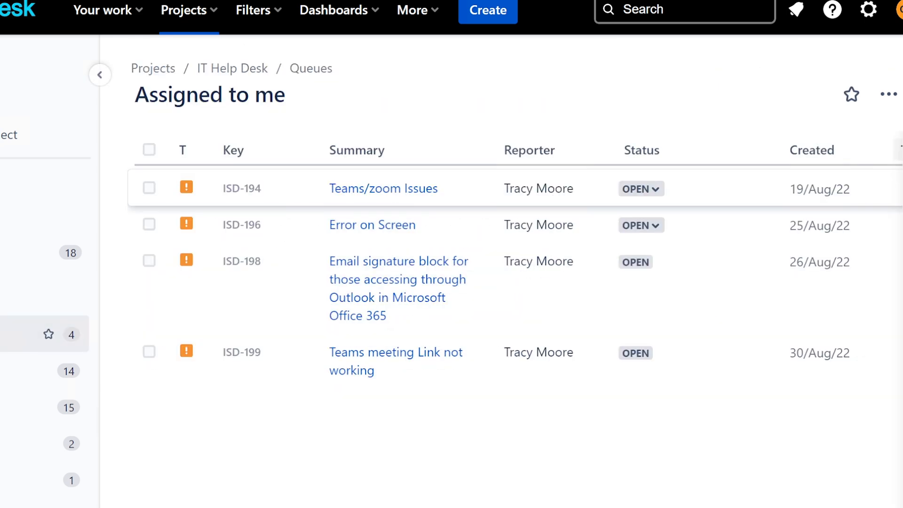
{"action": "left_click", "coordinate": [393, 231]}
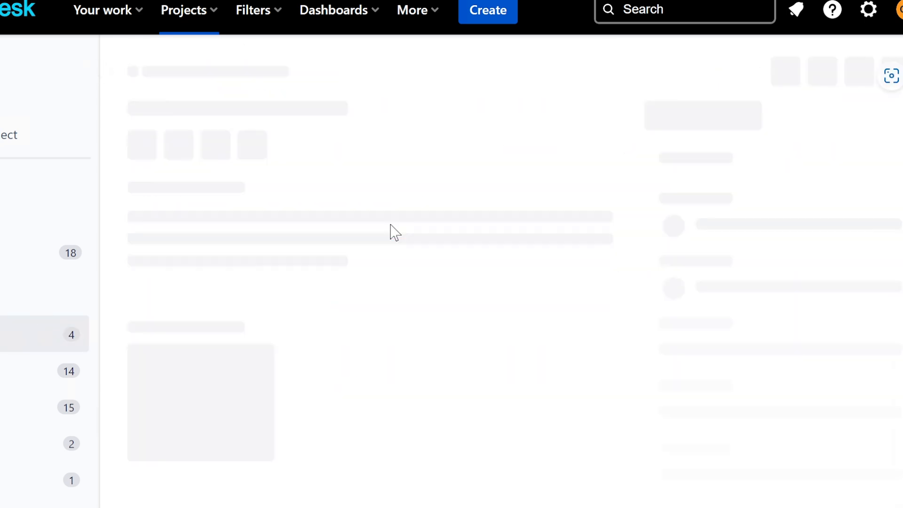
{"action": "scroll", "coordinate": [353, 302], "scroll_direction": "down", "scroll_amount": 4}
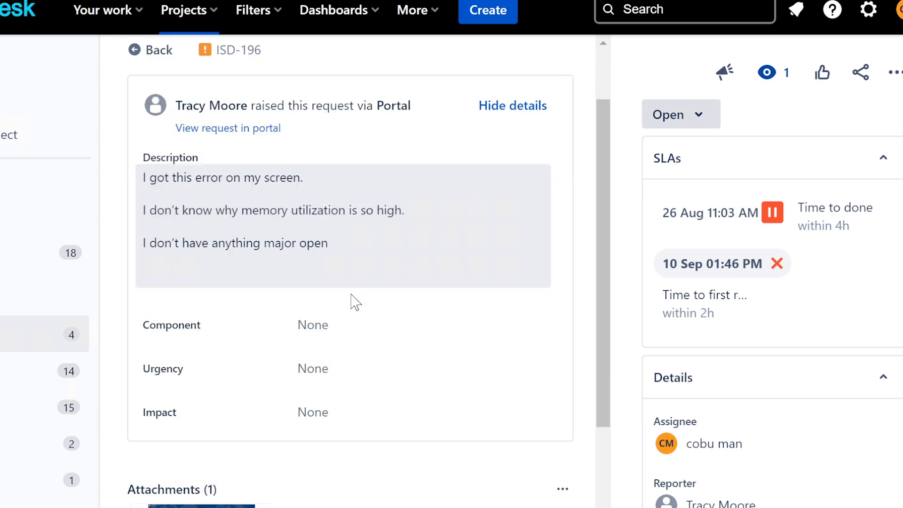
View the attached memory-error screenshot with adjusted zoom, then return to Assigned to me.
{"action": "left_click", "coordinate": [164, 468]}
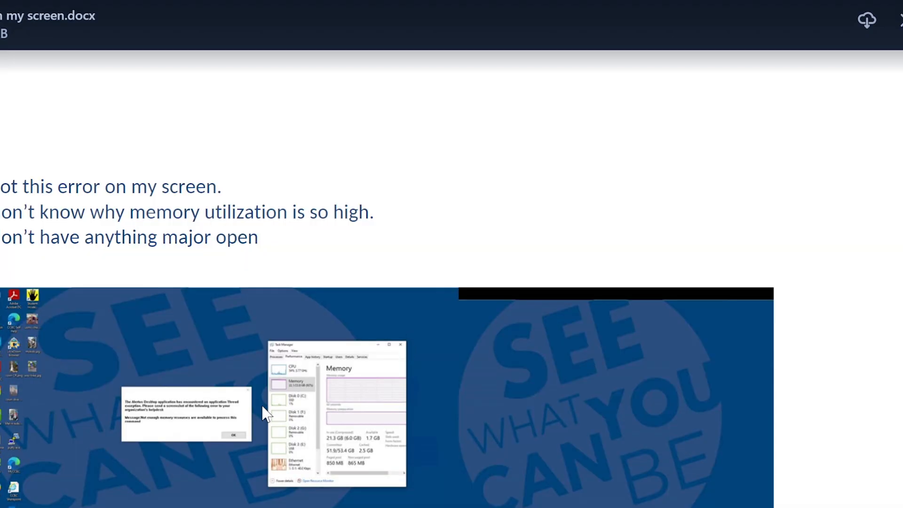
{"action": "key", "text": "ctrl+plus"}
{"action": "key", "text": "Escape"}
{"action": "key", "text": "ctrl+minus"}
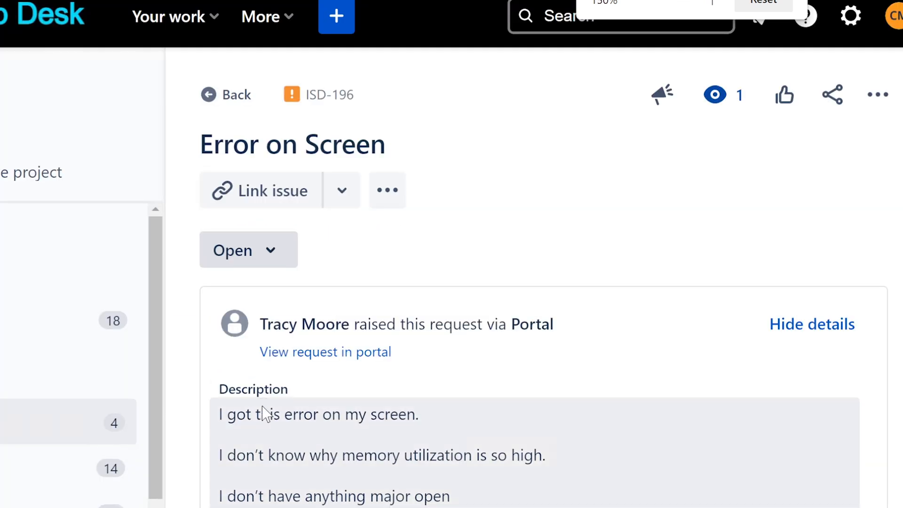
{"action": "key", "text": "ctrl+plus"}
{"action": "key", "text": "ctrl+minus"}
{"action": "key", "text": "ctrl+minus"}
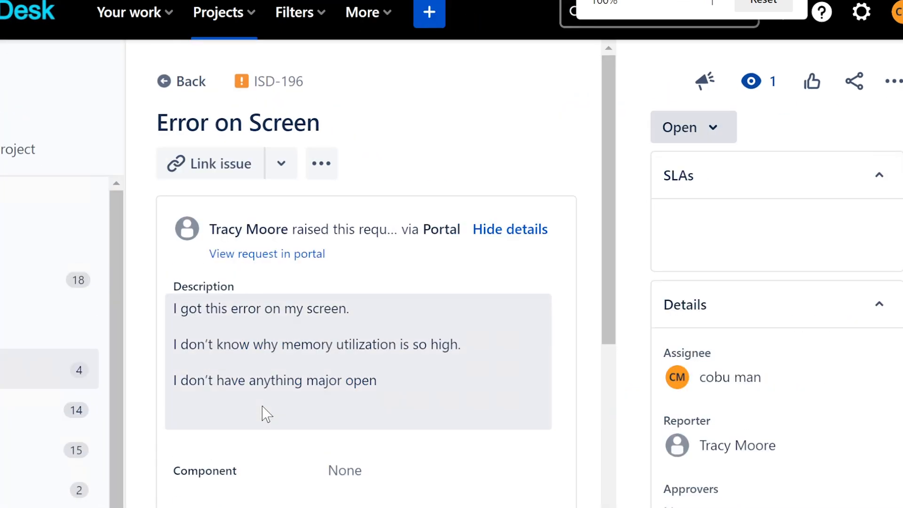
{"action": "key", "text": "ctrl+minus"}
{"action": "key", "text": "ctrl+minus"}
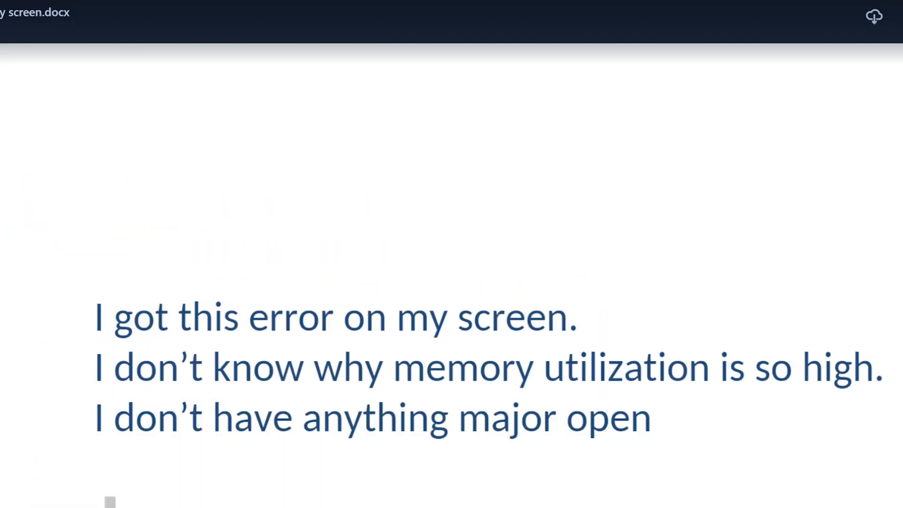
{"action": "scroll", "coordinate": [531, 269], "scroll_direction": "down", "scroll_amount": 5}
{"action": "scroll", "coordinate": [532, 269], "scroll_direction": "up", "scroll_amount": 1}
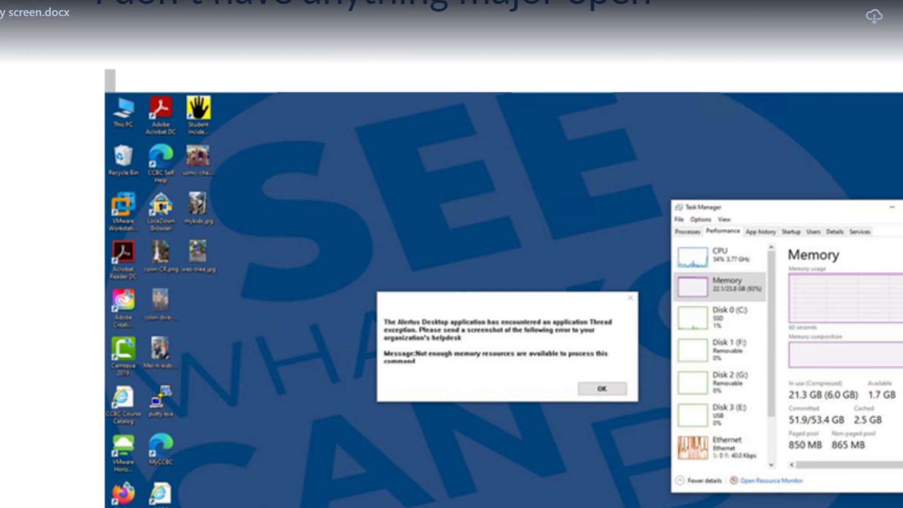
{"action": "left_click", "coordinate": [899, 16]}
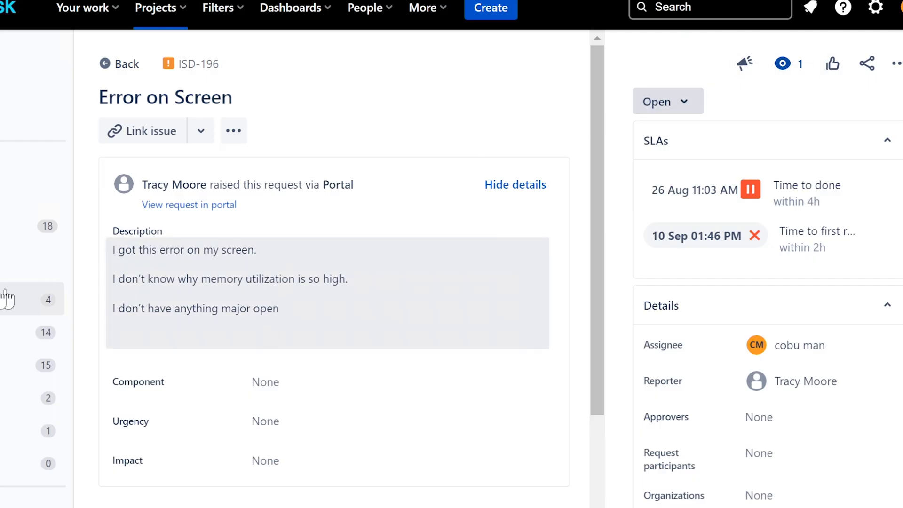
{"action": "left_click", "coordinate": [42, 299]}
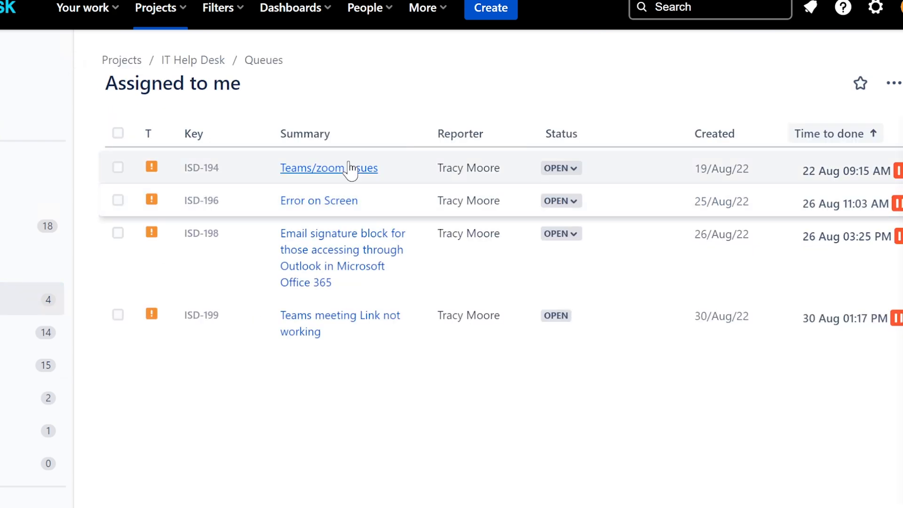
{"action": "left_click", "coordinate": [348, 170]}
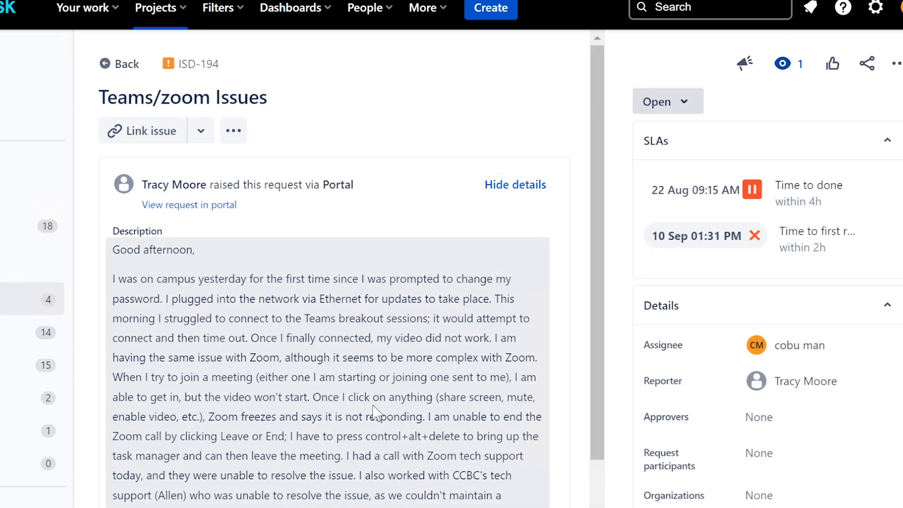
{"action": "scroll", "coordinate": [374, 414], "scroll_direction": "down", "scroll_amount": 3}
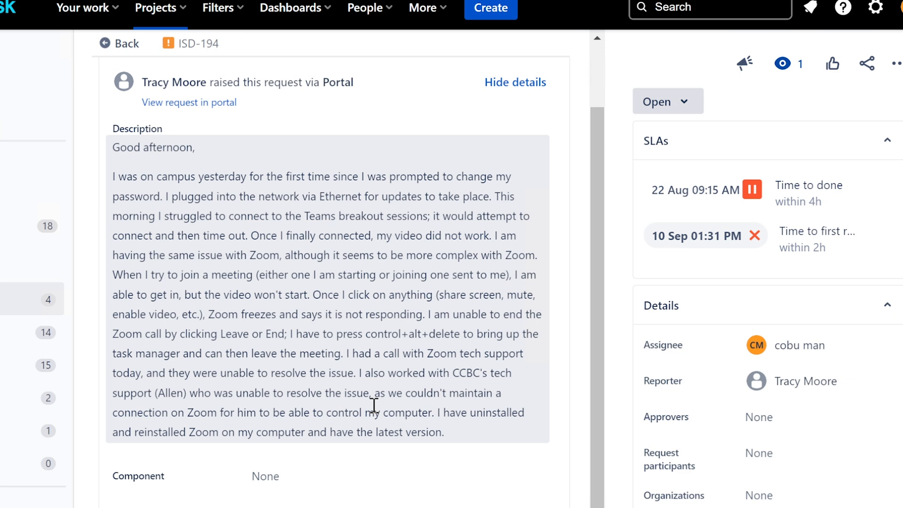
{"action": "scroll", "coordinate": [375, 409], "scroll_direction": "down", "scroll_amount": 2}
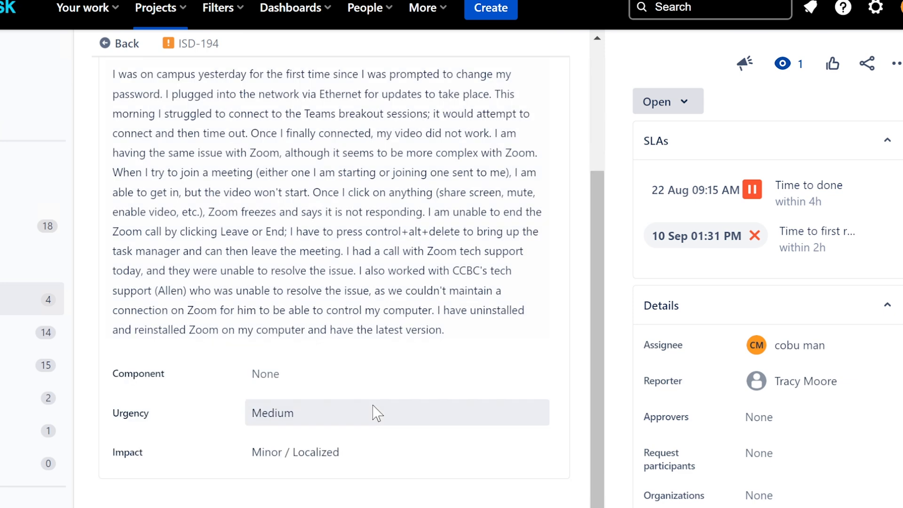
{"action": "scroll", "coordinate": [376, 413], "scroll_direction": "down", "scroll_amount": 3}
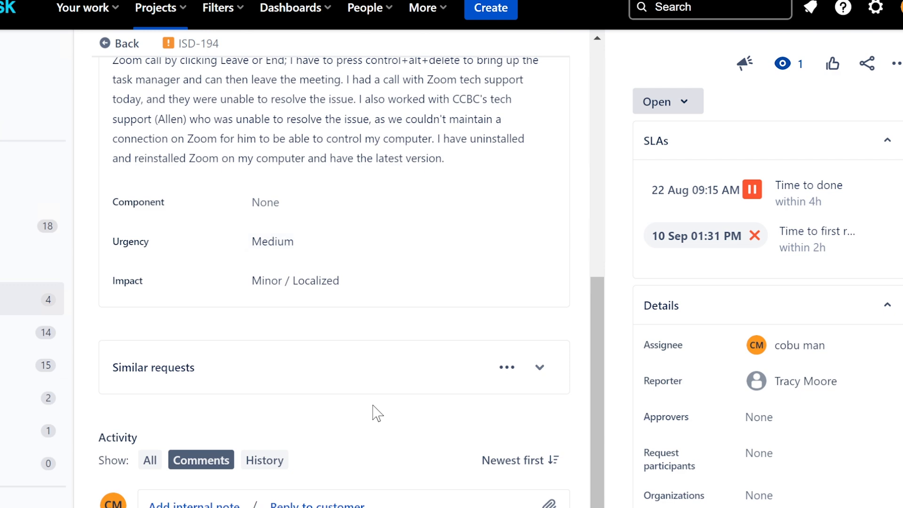
{"action": "scroll", "coordinate": [377, 413], "scroll_direction": "up", "scroll_amount": 5}
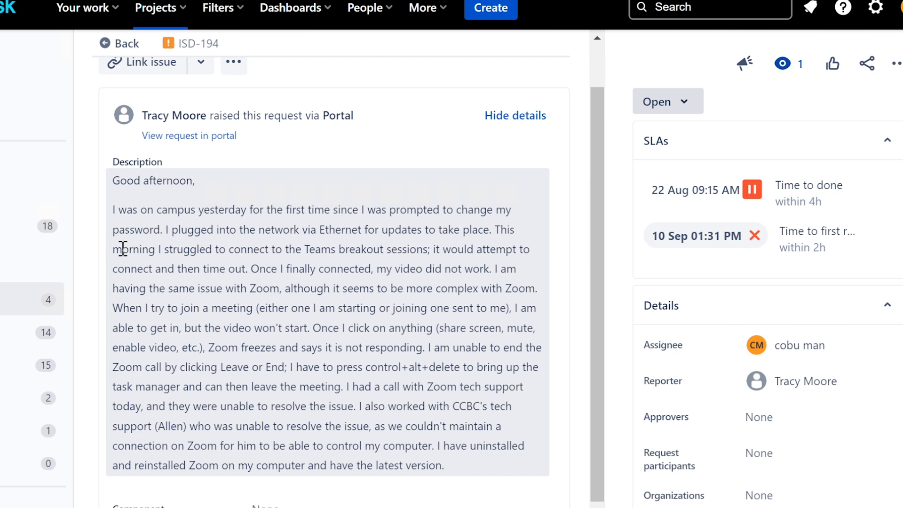
{"action": "left_click_drag", "start_coordinate": [113, 248], "coordinate": [414, 265]}
{"action": "left_click", "coordinate": [327, 405]}
{"action": "left_click_drag", "start_coordinate": [432, 445], "coordinate": [443, 470]}
{"action": "left_click", "coordinate": [420, 439]}
Glance at ISD-196 from the Assigned to me queue and come back.
{"action": "left_click", "coordinate": [28, 300]}
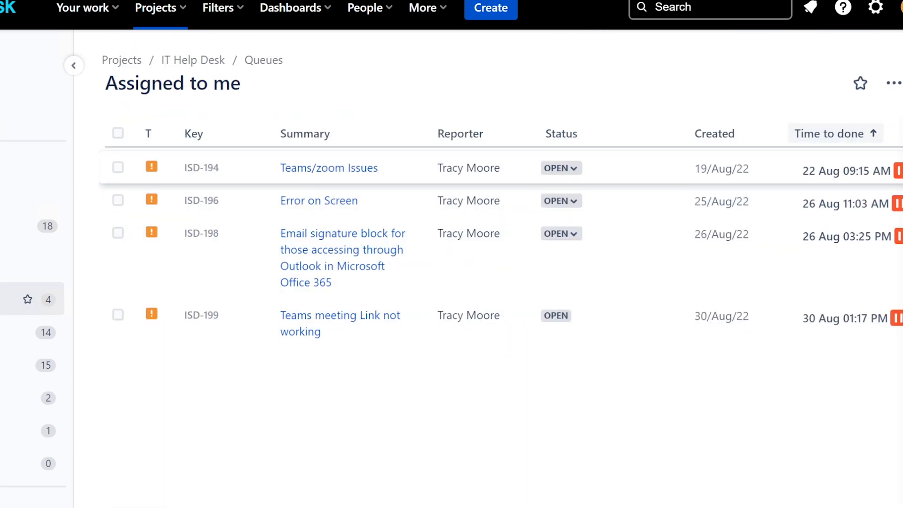
{"action": "left_click", "coordinate": [331, 203]}
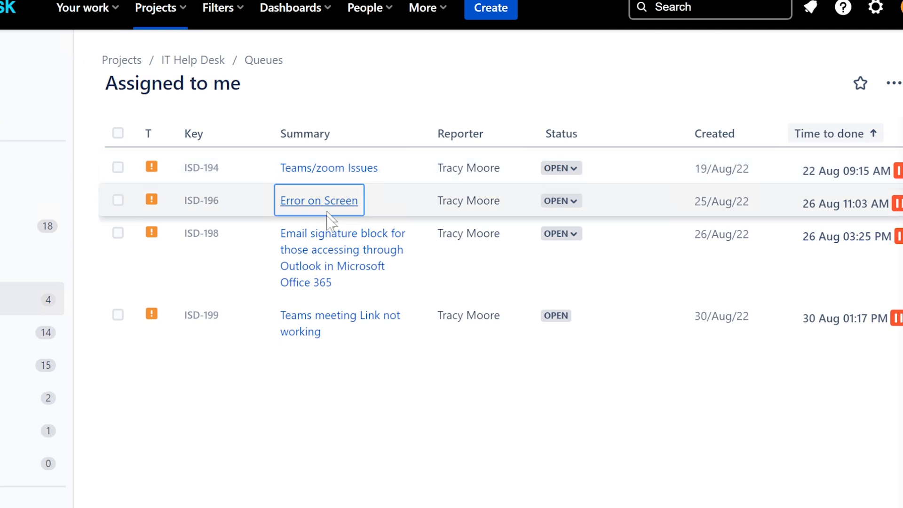
{"action": "left_click", "coordinate": [9, 300]}
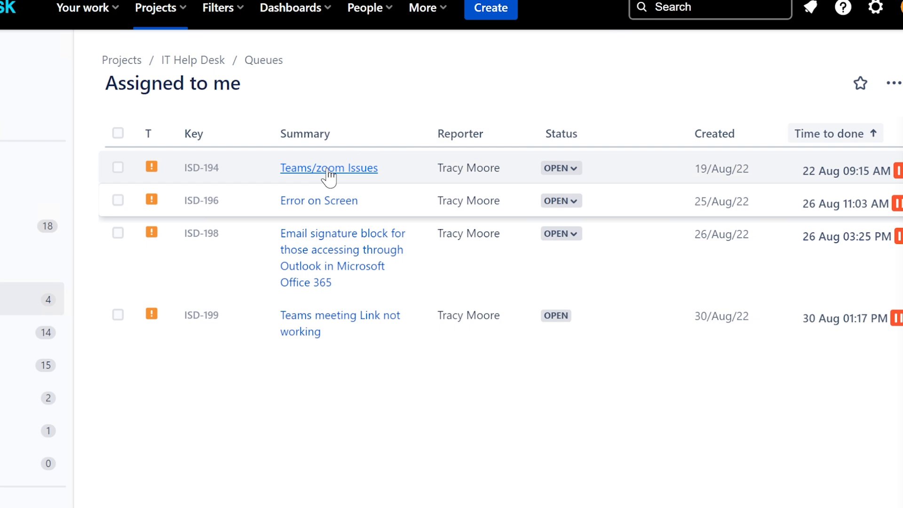
Open ISD-194 'Teams/zoom Issues' and change its status from Open to Resolved.
{"action": "left_click", "coordinate": [329, 171]}
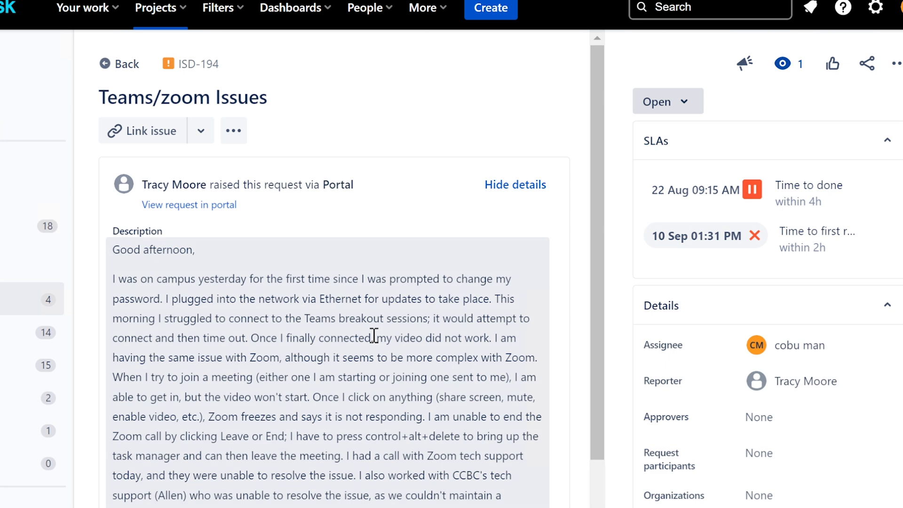
{"action": "scroll", "coordinate": [374, 336], "scroll_direction": "down", "scroll_amount": 5}
{"action": "scroll", "coordinate": [363, 349], "scroll_direction": "down", "scroll_amount": 1}
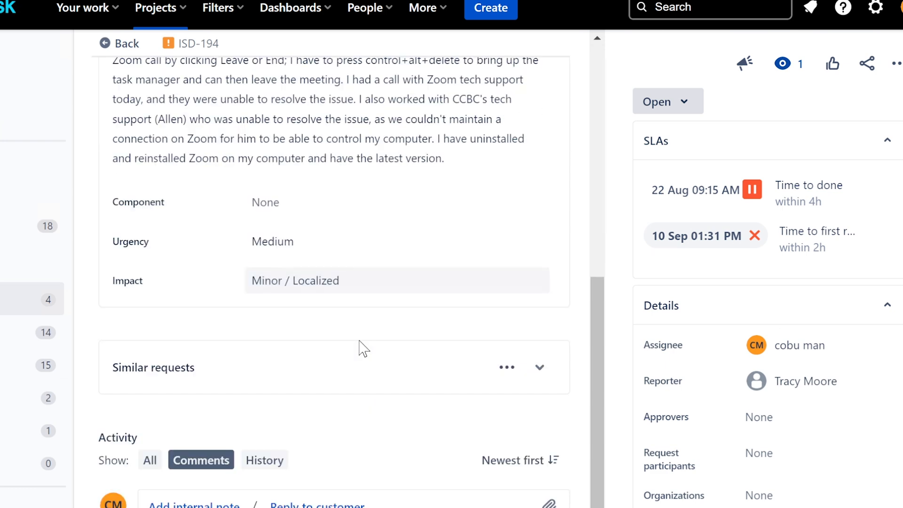
{"action": "scroll", "coordinate": [360, 355], "scroll_direction": "up", "scroll_amount": 6}
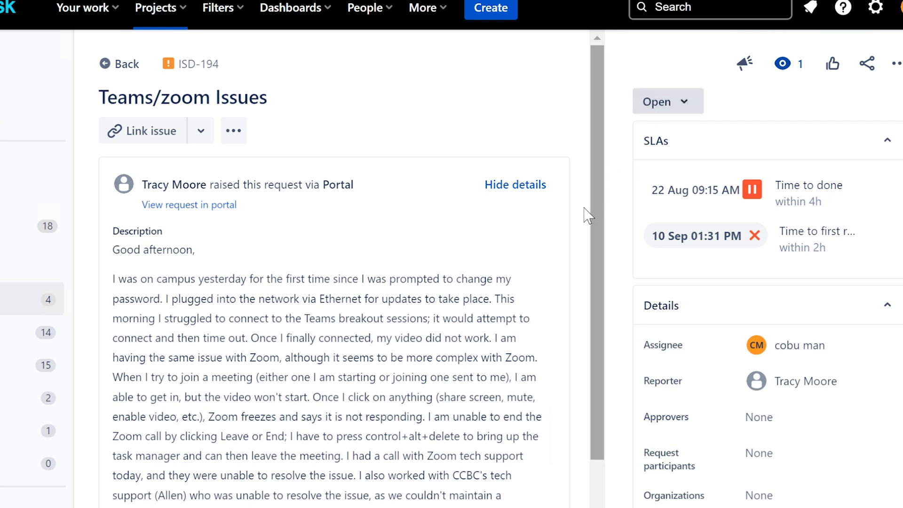
{"action": "left_click_drag", "start_coordinate": [592, 242], "coordinate": [599, 461]}
{"action": "scroll", "coordinate": [543, 419], "scroll_direction": "down", "scroll_amount": 1}
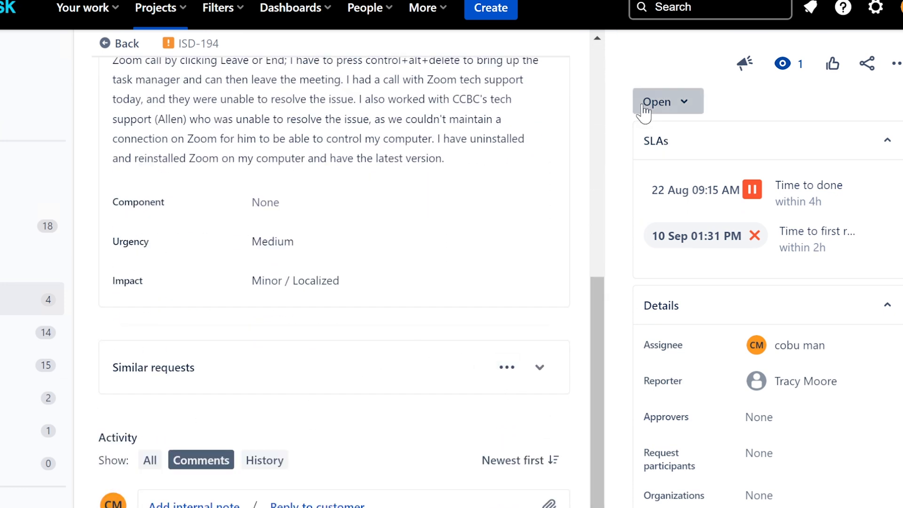
{"action": "left_click", "coordinate": [656, 101]}
{"action": "left_click", "coordinate": [710, 230]}
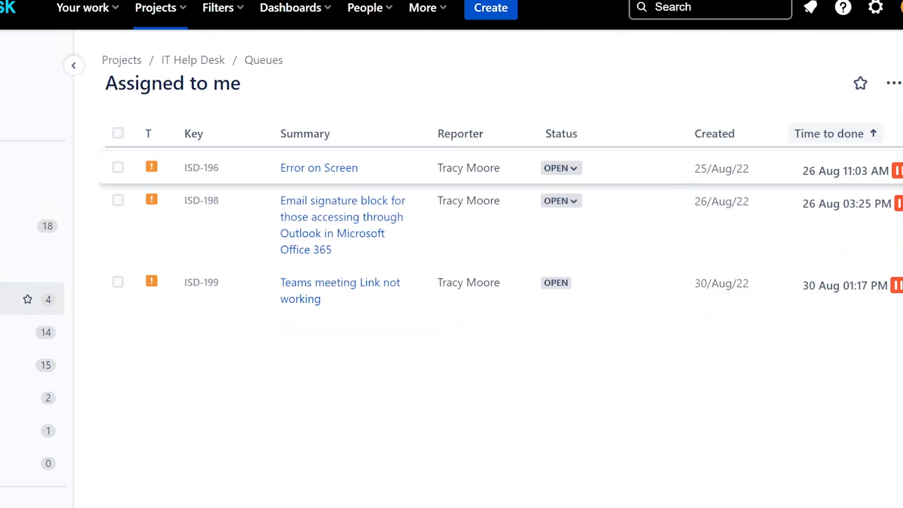
Set ISD-196 'Error on Screen' to Resolved and return to Assigned to me.
{"action": "left_click", "coordinate": [343, 176]}
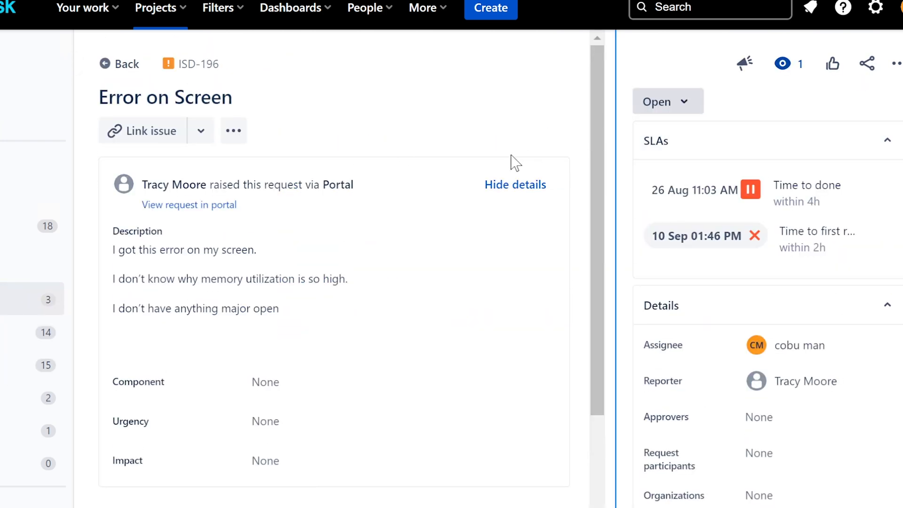
{"action": "left_click", "coordinate": [666, 101]}
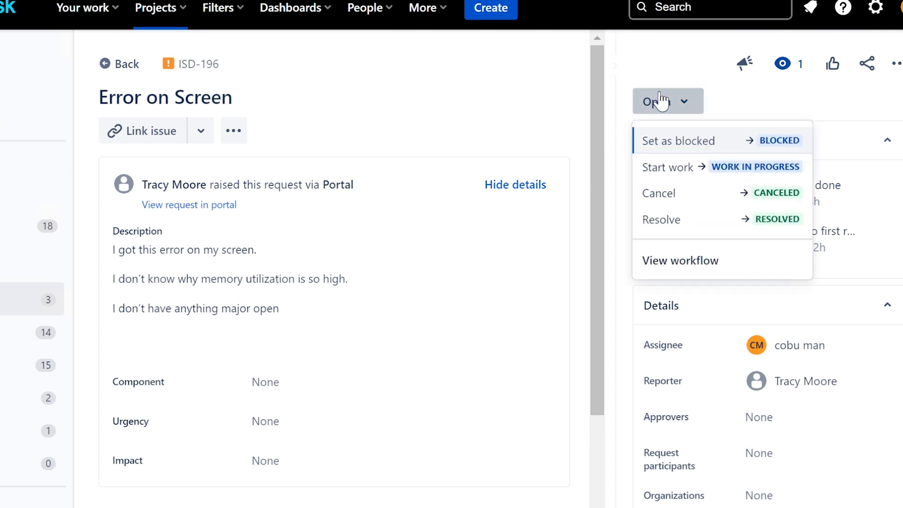
{"action": "left_click", "coordinate": [698, 226]}
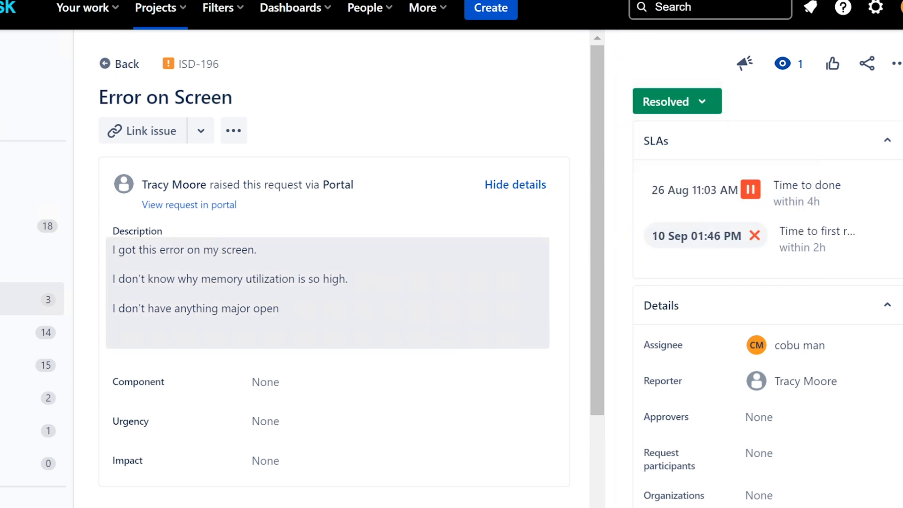
{"action": "left_click", "coordinate": [5, 299]}
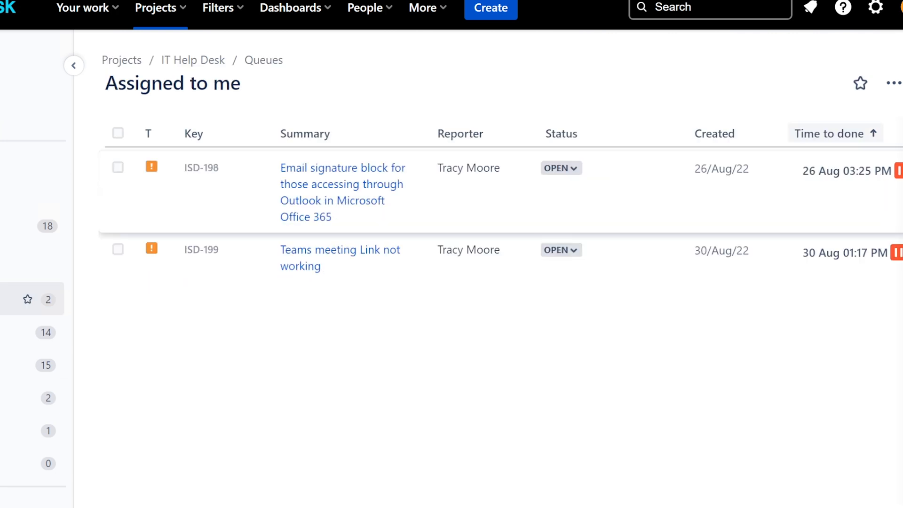
Switch to the Unassigned issues queue and look over its tickets.
{"action": "left_click", "coordinate": [9, 332]}
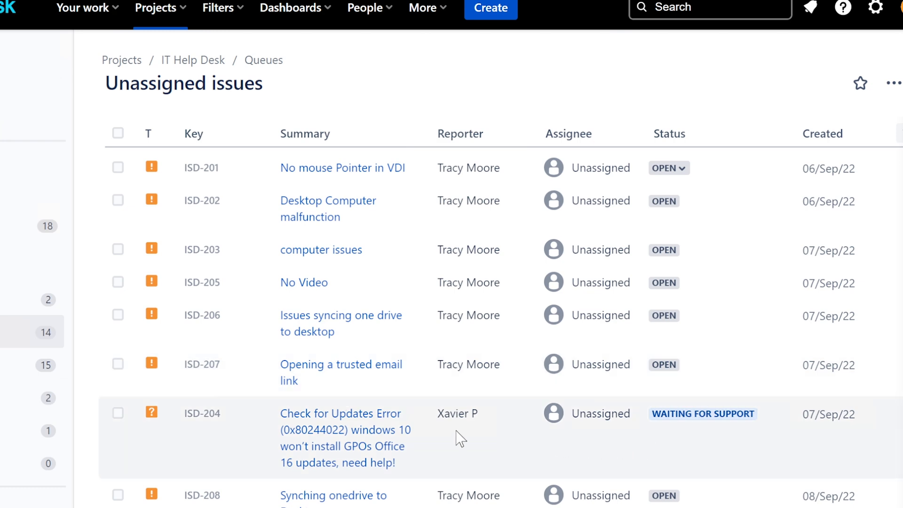
{"action": "scroll", "coordinate": [443, 430], "scroll_direction": "down", "scroll_amount": 2}
{"action": "scroll", "coordinate": [448, 433], "scroll_direction": "up", "scroll_amount": 2}
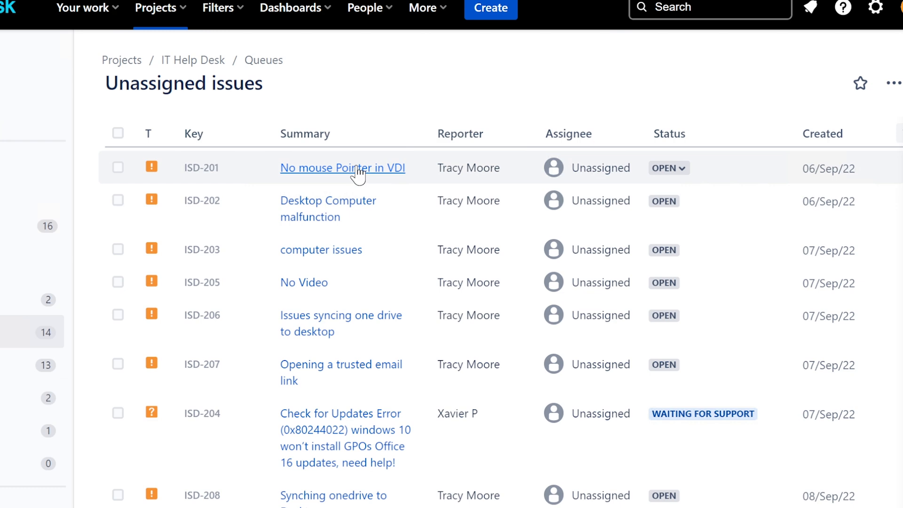
Open ISD-201 'No mouse Pointer in VDI', assign it to me, and read its title.
{"action": "left_click", "coordinate": [357, 168]}
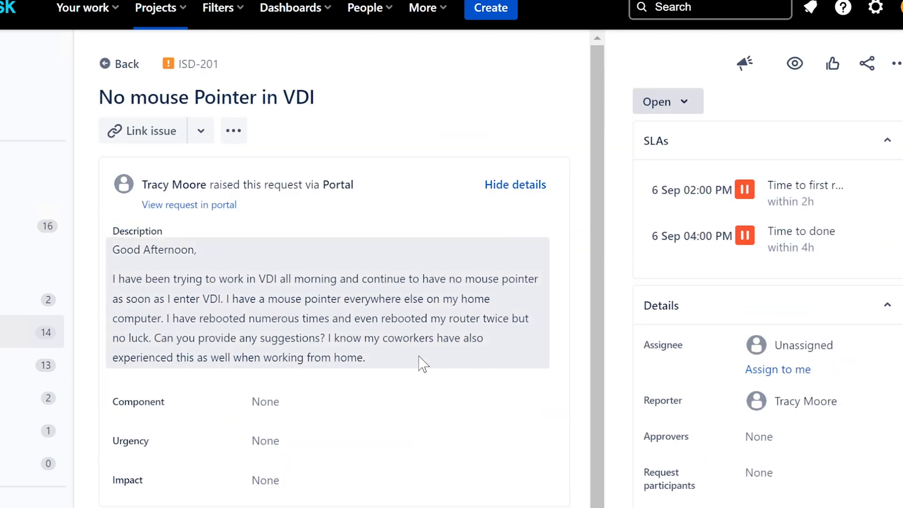
{"action": "left_click", "coordinate": [751, 371]}
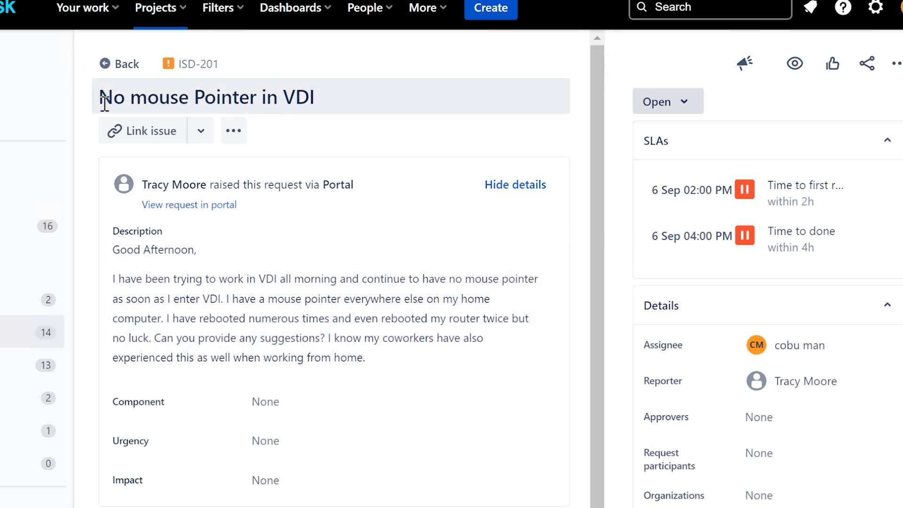
{"action": "left_click_drag", "start_coordinate": [104, 101], "coordinate": [327, 107]}
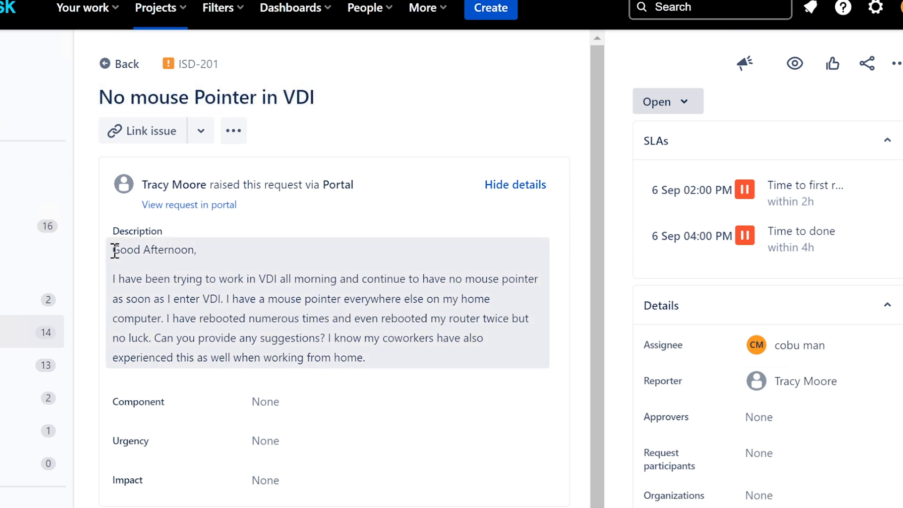
{"action": "left_click_drag", "start_coordinate": [115, 249], "coordinate": [203, 256]}
{"action": "left_click", "coordinate": [145, 278]}
Read through the ISD-201 description, including its request for suggestions.
{"action": "left_click_drag", "start_coordinate": [112, 279], "coordinate": [278, 330]}
{"action": "left_click", "coordinate": [225, 299]}
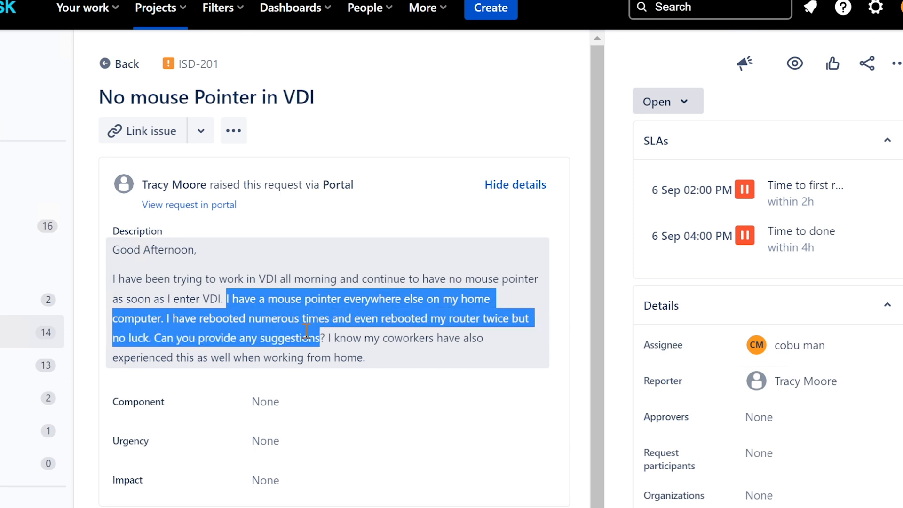
{"action": "left_click", "coordinate": [160, 336]}
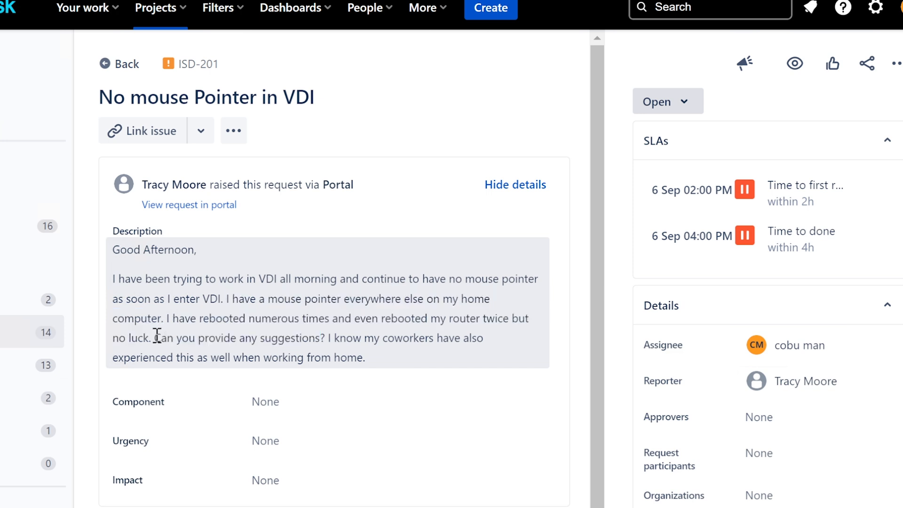
{"action": "double_click", "coordinate": [163, 337]}
{"action": "left_click_drag", "start_coordinate": [250, 336], "coordinate": [461, 368]}
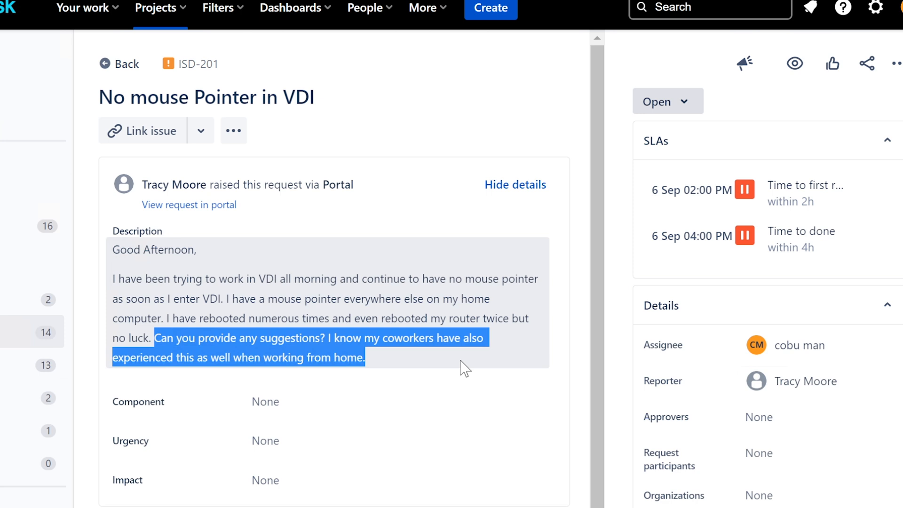
{"action": "left_click", "coordinate": [332, 336]}
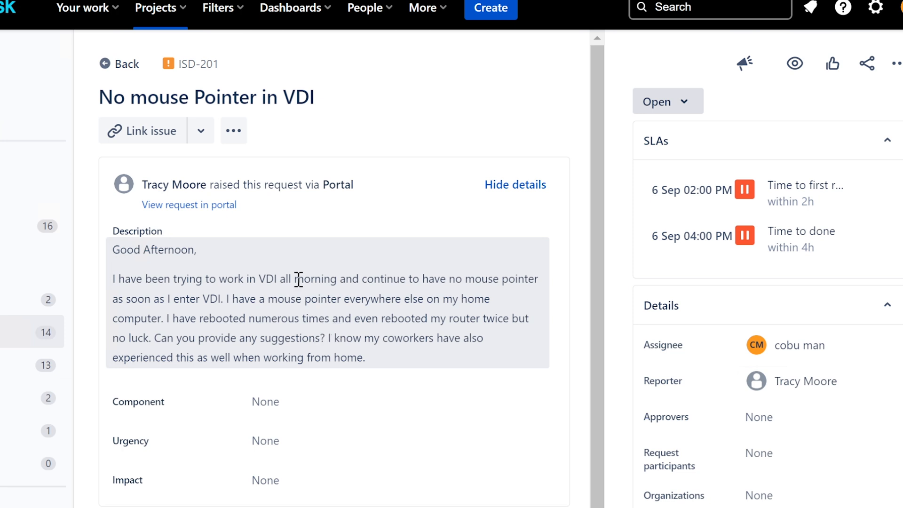
{"action": "scroll", "coordinate": [303, 284], "scroll_direction": "down", "scroll_amount": 1}
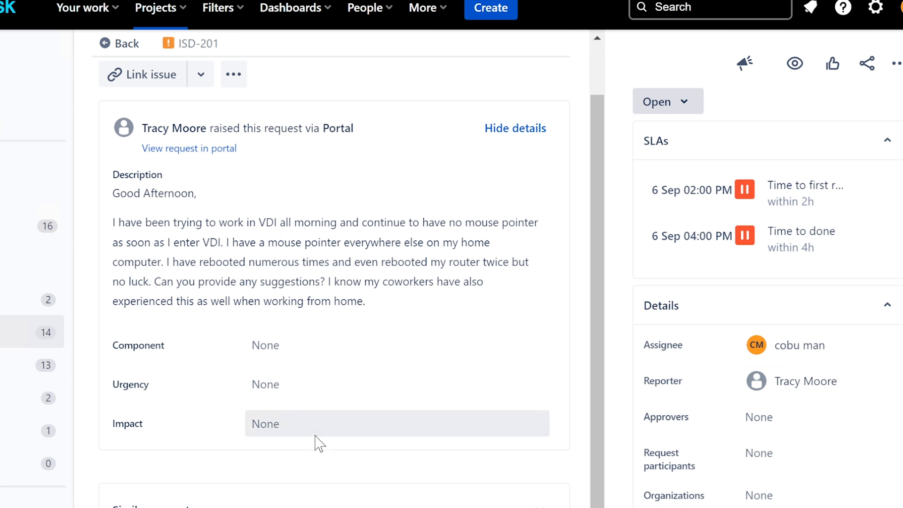
{"action": "scroll", "coordinate": [317, 441], "scroll_direction": "up", "scroll_amount": 2}
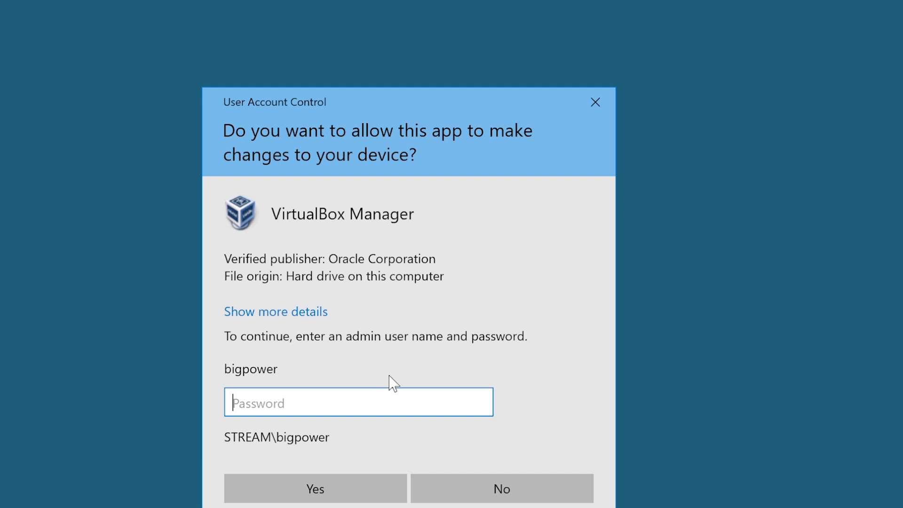
Approve the UAC prompt with the admin password and dismiss the VirtualBox update notice.
{"action": "type", "text": "*******"}
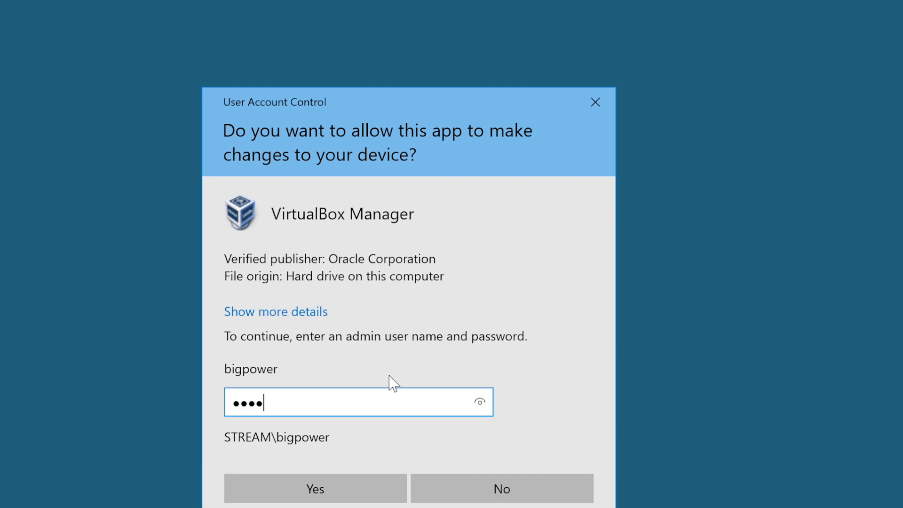
{"action": "key", "text": "Return"}
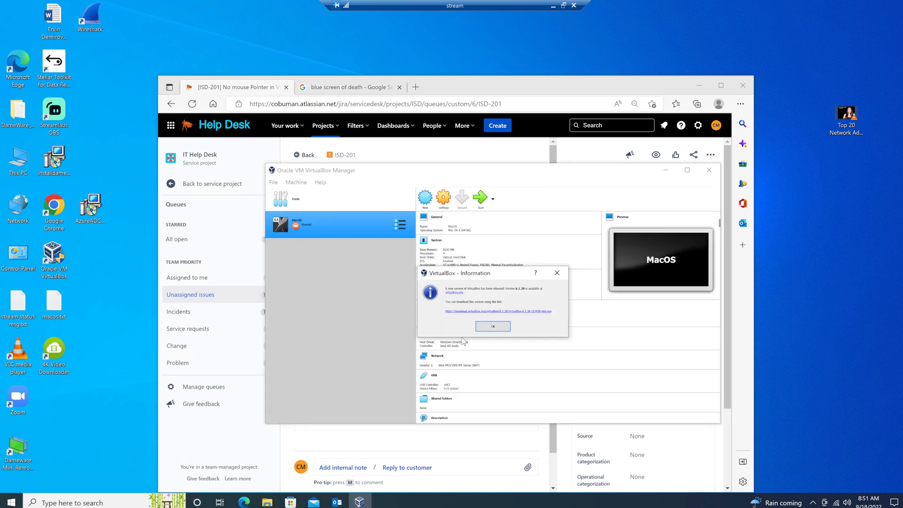
{"action": "left_click", "coordinate": [489, 326]}
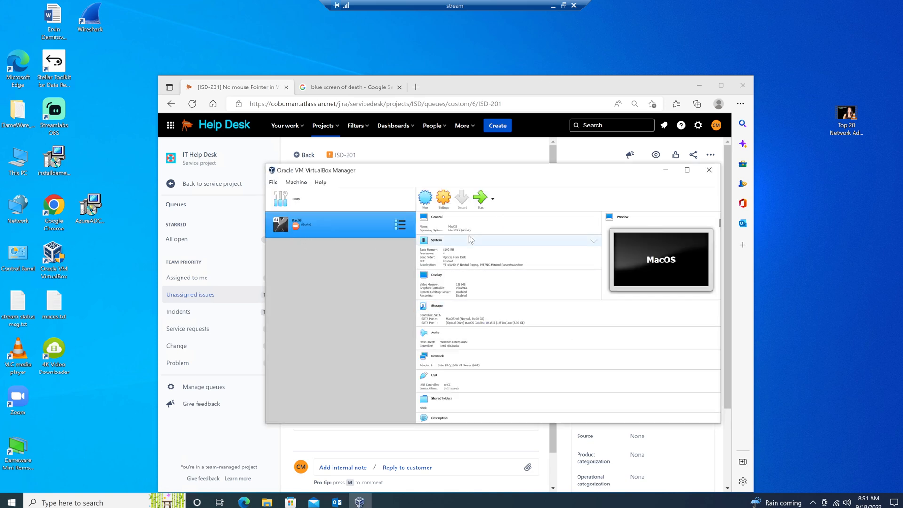
Start the MacOS VM, hide other windows, and dismiss the keyboard and mouse notices.
{"action": "left_click", "coordinate": [479, 200]}
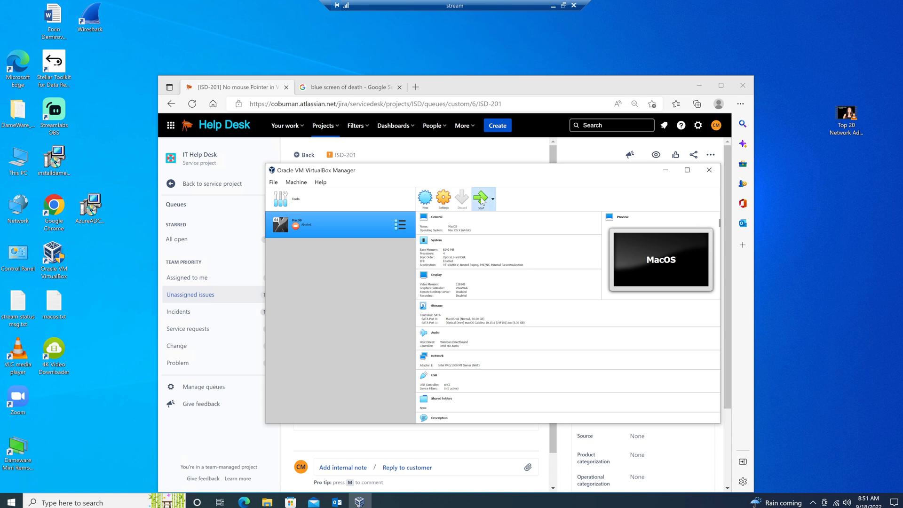
{"action": "left_click", "coordinate": [663, 169]}
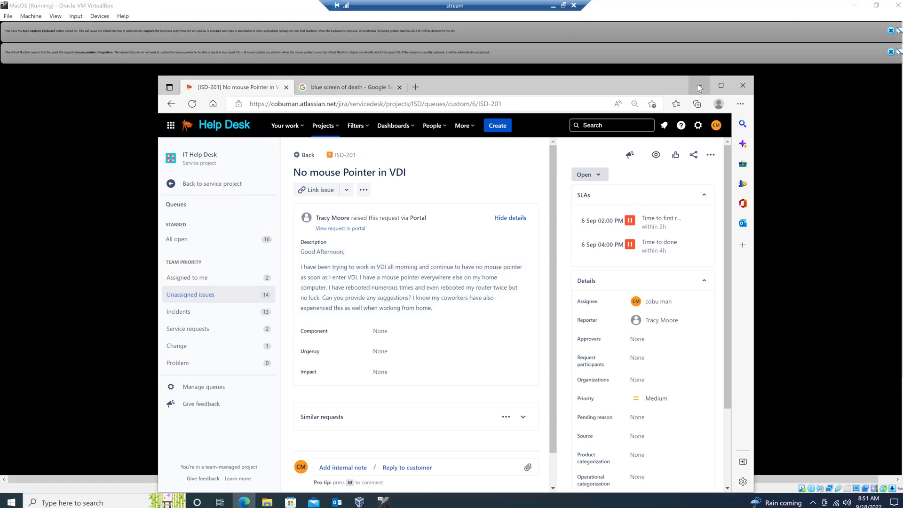
{"action": "left_click", "coordinate": [699, 88]}
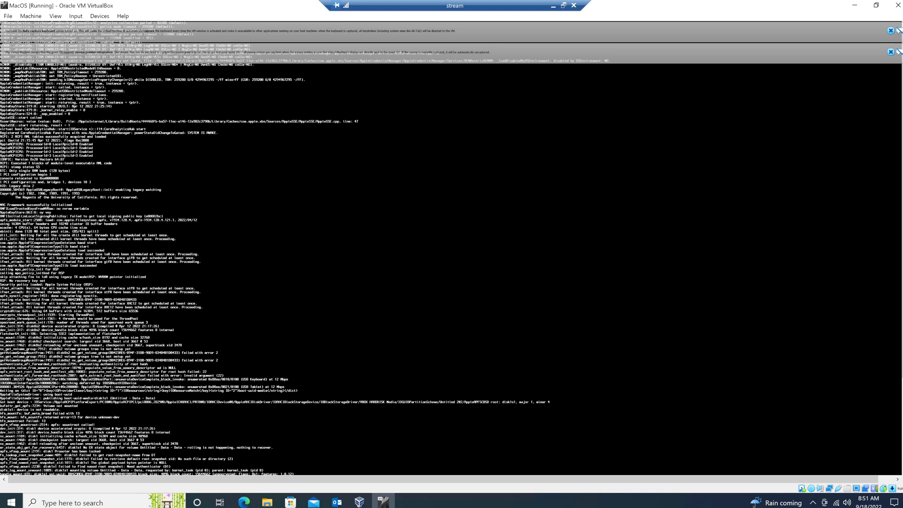
{"action": "left_click", "coordinate": [890, 31]}
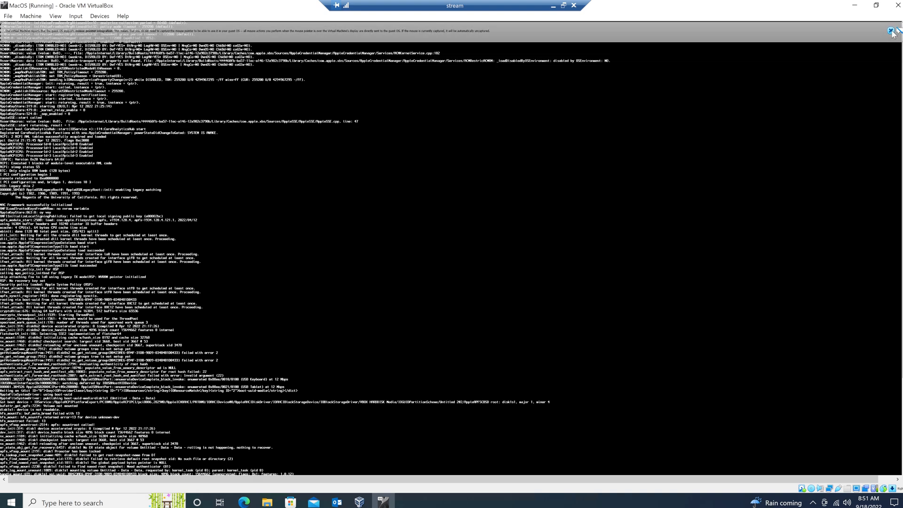
{"action": "left_click", "coordinate": [891, 31]}
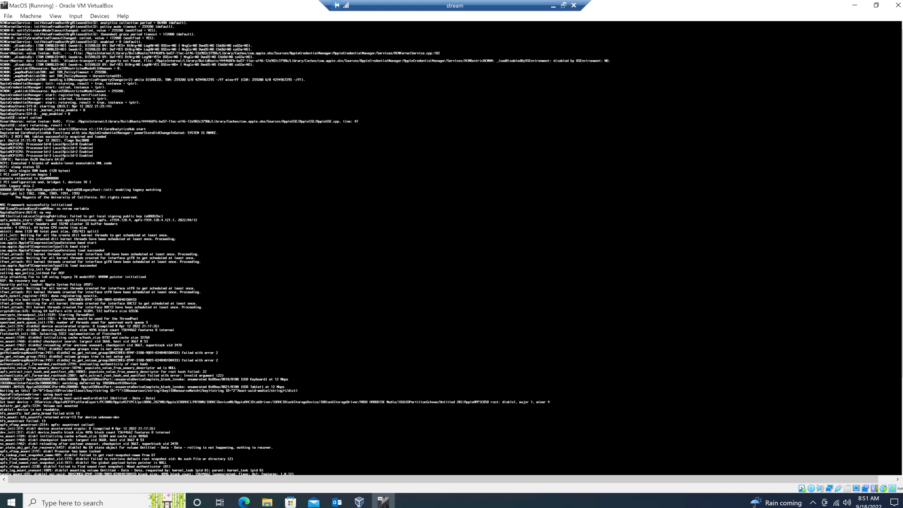
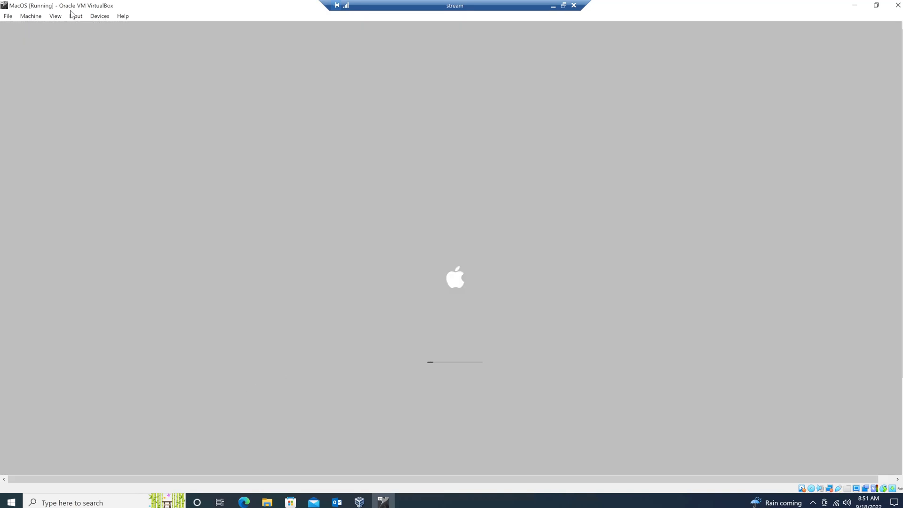
Look through the VM window's machine menu for keyboard and mouse integration options.
{"action": "left_click", "coordinate": [76, 18]}
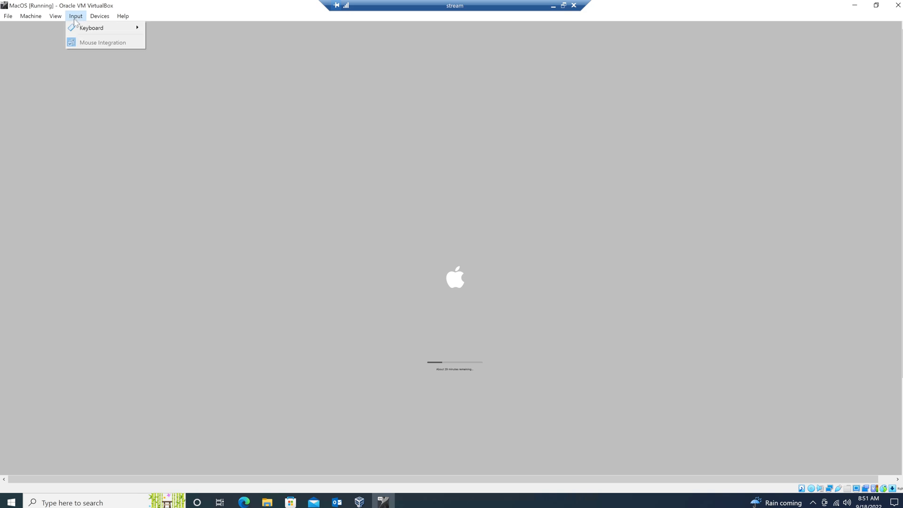
{"action": "mouse_move", "coordinate": [103, 27]}
{"action": "mouse_move", "coordinate": [57, 19]}
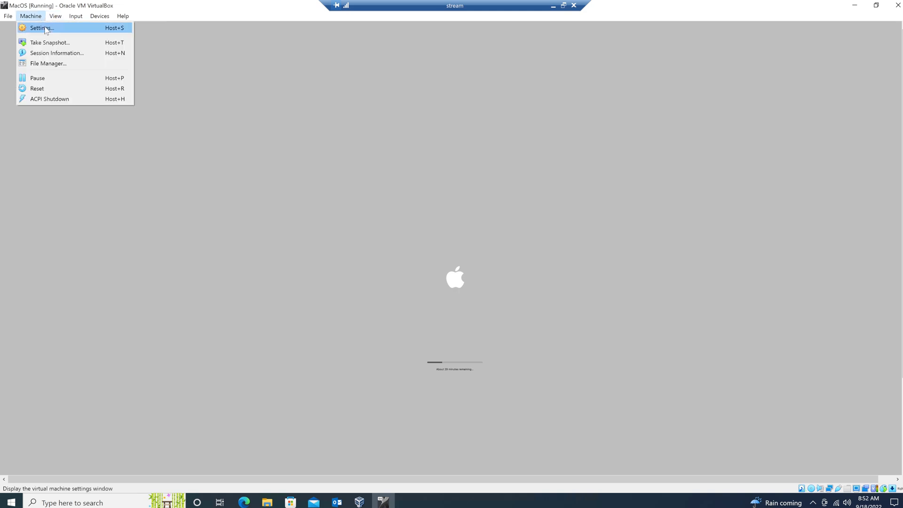
{"action": "left_click", "coordinate": [474, 345]}
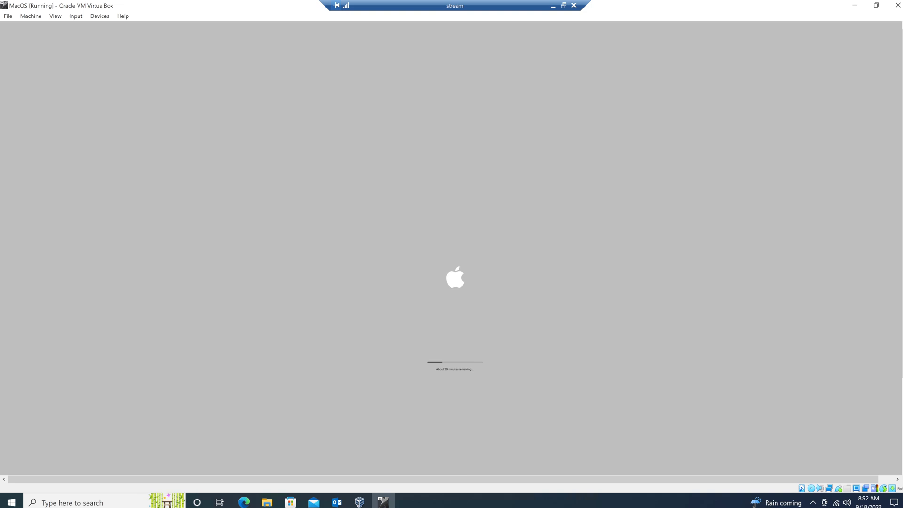
Review the Preferences Input page, both shortcut lists, and the installed extension pack.
{"action": "left_click", "coordinate": [21, 17]}
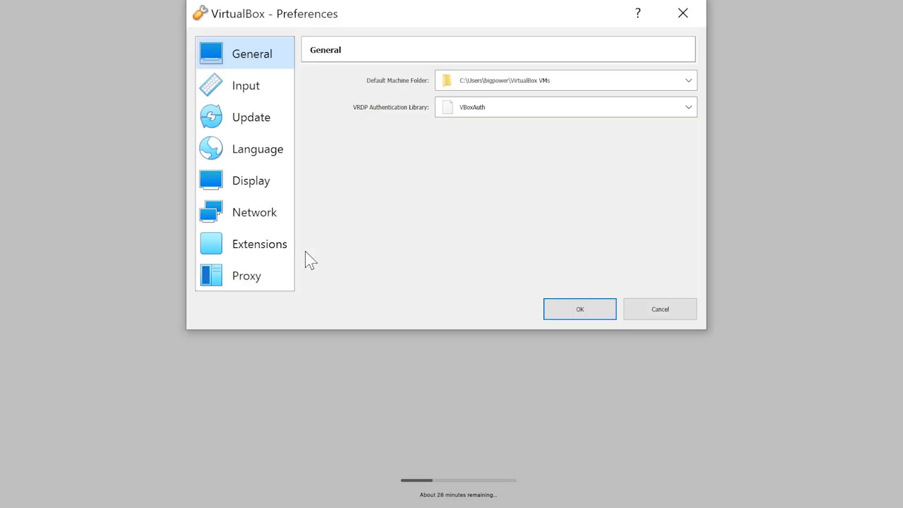
{"action": "left_click_drag", "start_coordinate": [416, 13], "coordinate": [442, 182]}
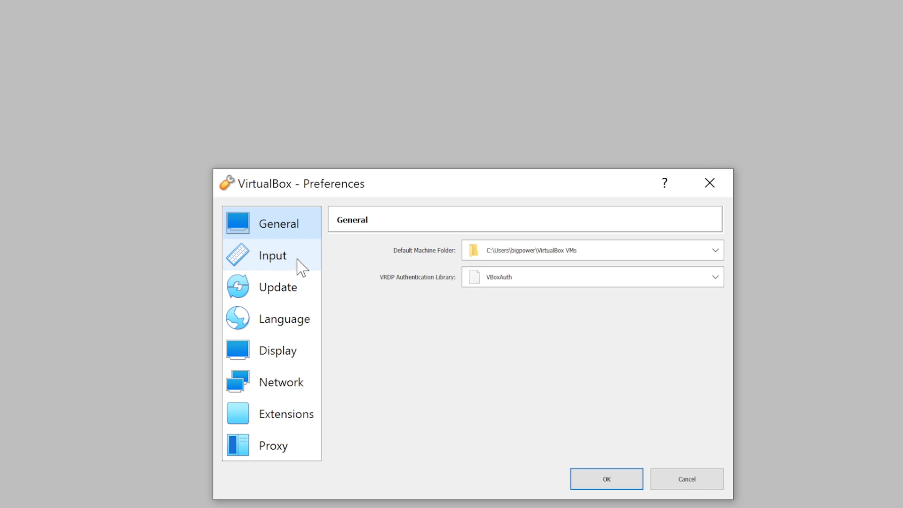
{"action": "left_click", "coordinate": [273, 260]}
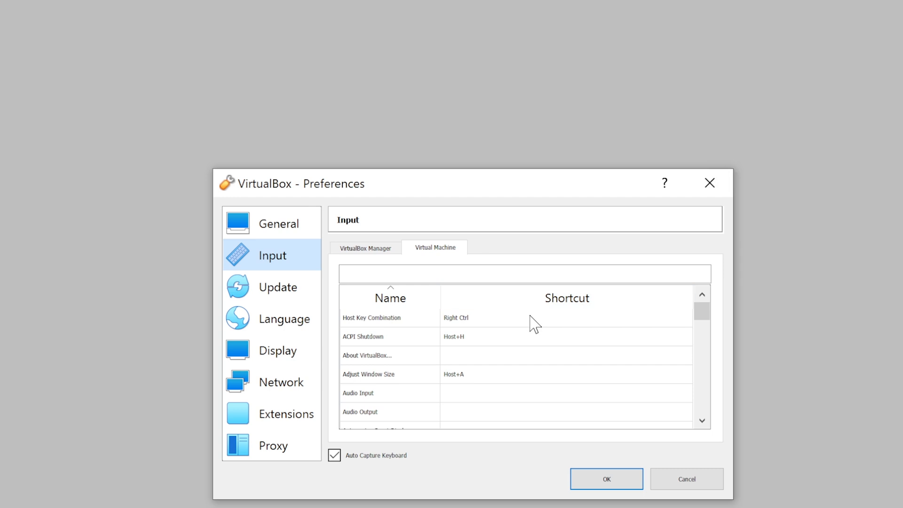
{"action": "scroll", "coordinate": [525, 349], "scroll_direction": "down", "scroll_amount": 1}
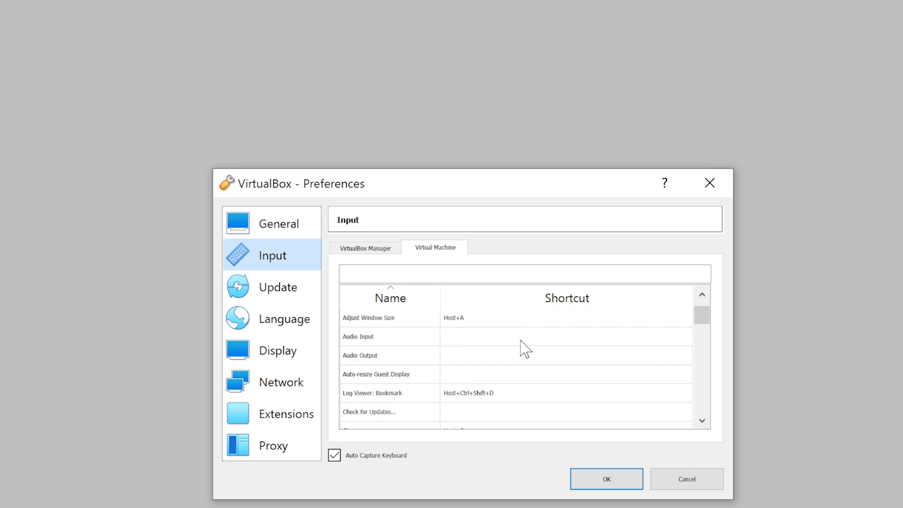
{"action": "scroll", "coordinate": [525, 349], "scroll_direction": "down", "scroll_amount": 6}
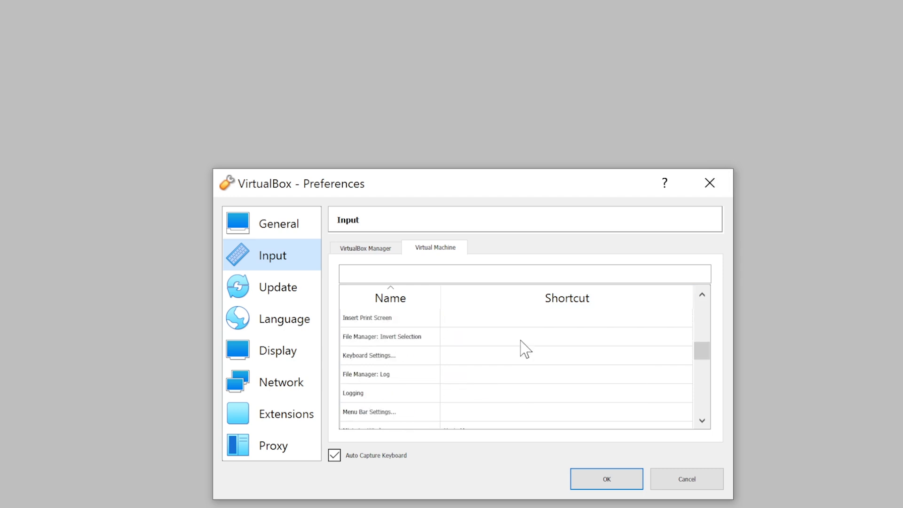
{"action": "scroll", "coordinate": [521, 352], "scroll_direction": "down", "scroll_amount": 2}
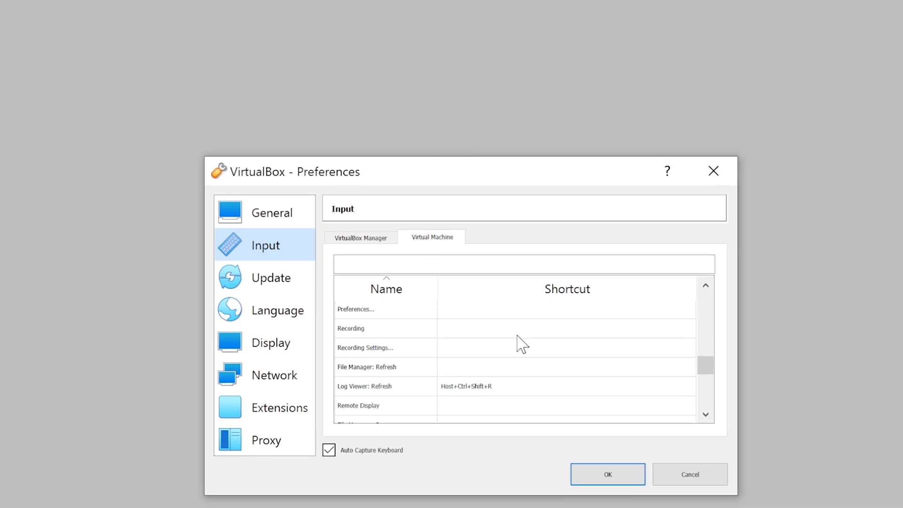
{"action": "scroll", "coordinate": [519, 347], "scroll_direction": "down", "scroll_amount": 4}
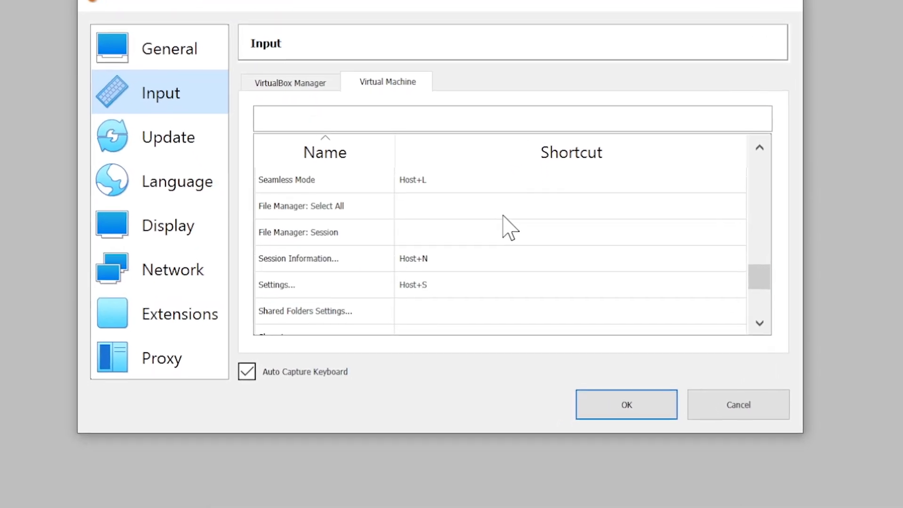
{"action": "scroll", "coordinate": [503, 216], "scroll_direction": "down", "scroll_amount": 1}
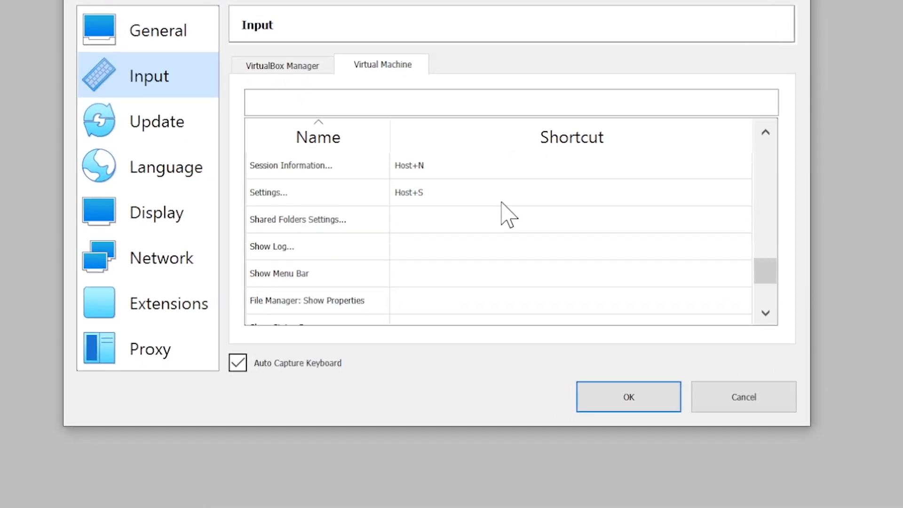
{"action": "scroll", "coordinate": [502, 203], "scroll_direction": "down", "scroll_amount": 4}
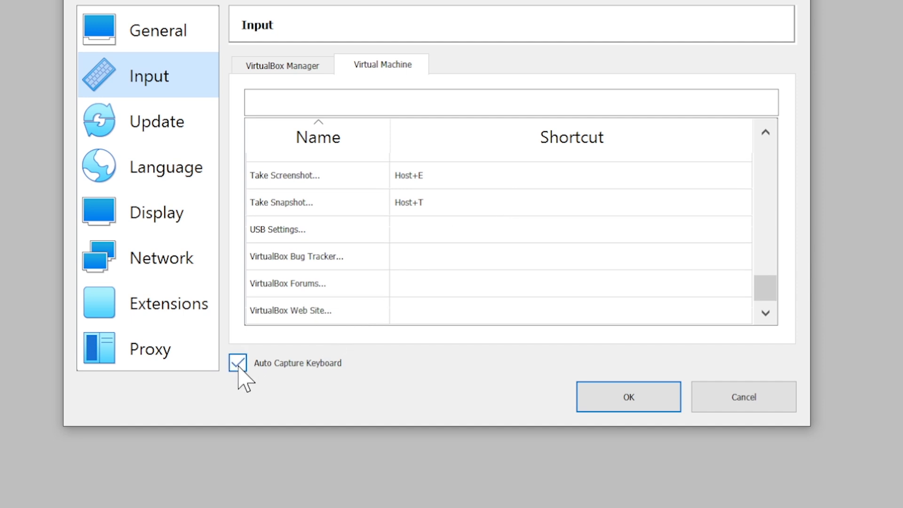
{"action": "mouse_move", "coordinate": [243, 371]}
{"action": "left_click", "coordinate": [287, 67]}
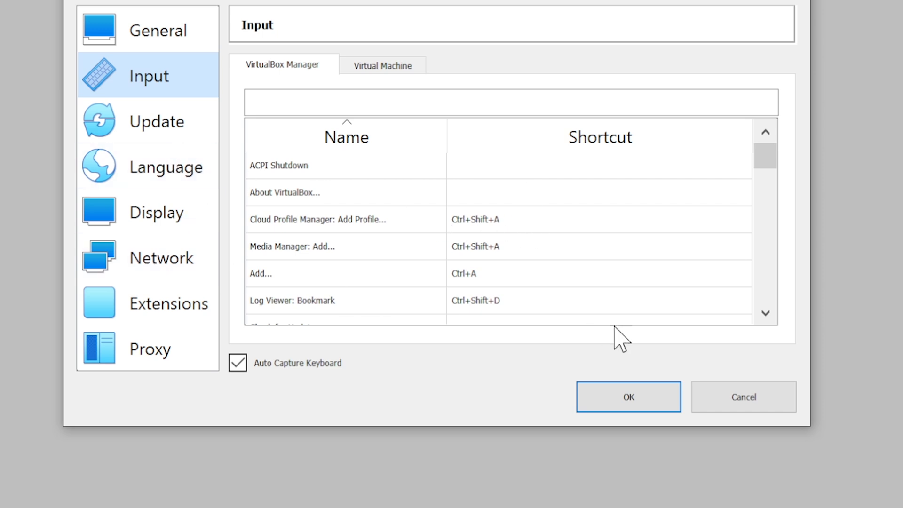
{"action": "left_click", "coordinate": [107, 289]}
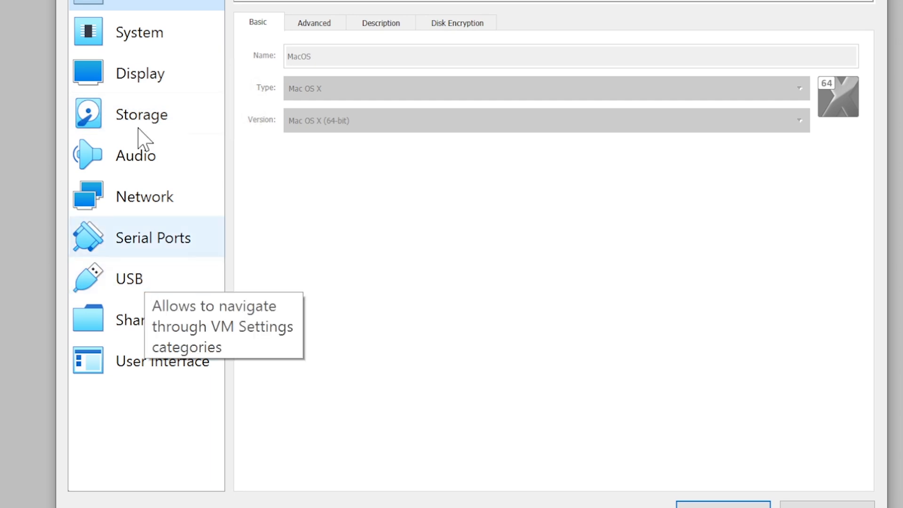
Browse the MacOS machine's System, Display, Storage, Network, Serial Ports, USB and User Interface pages.
{"action": "left_click", "coordinate": [131, 34]}
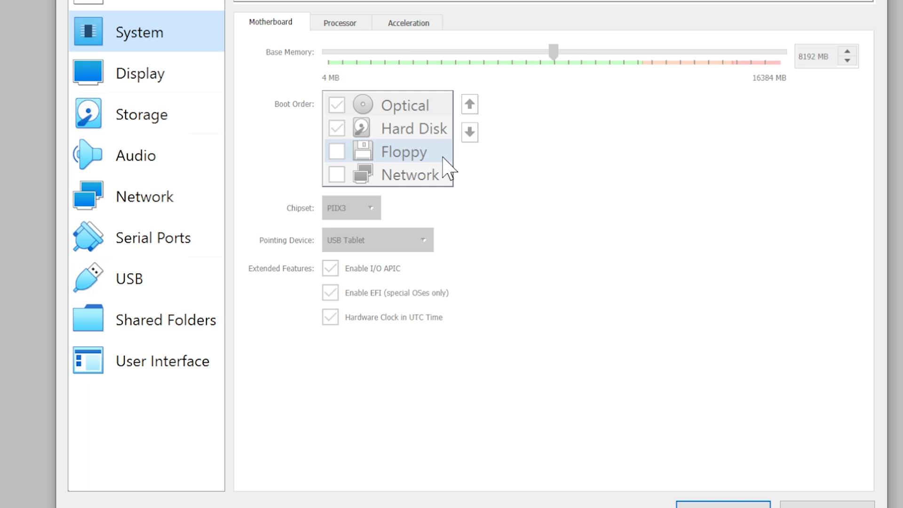
{"action": "left_click", "coordinate": [123, 76]}
{"action": "left_click", "coordinate": [137, 130]}
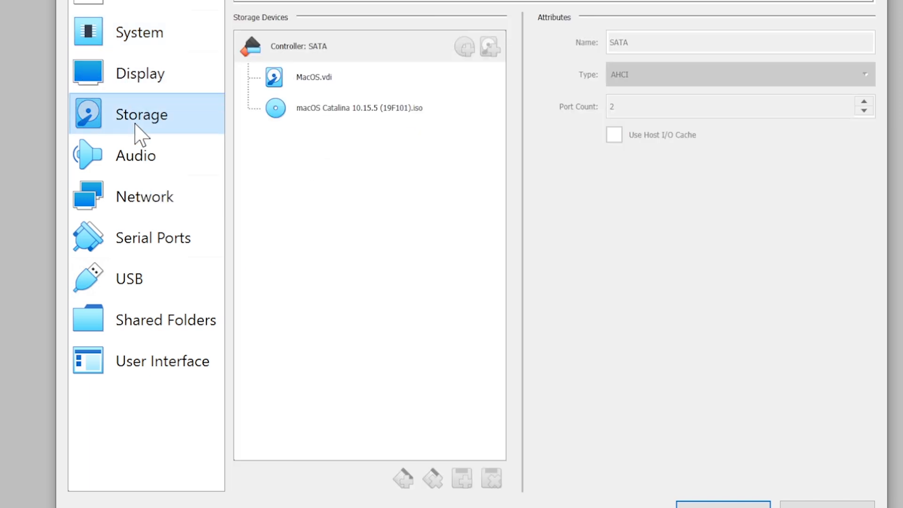
{"action": "left_click", "coordinate": [149, 197]}
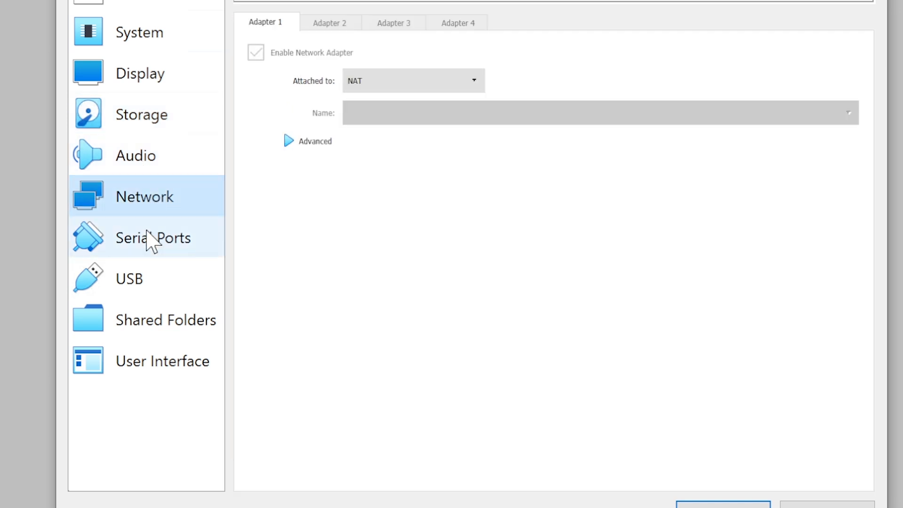
{"action": "left_click", "coordinate": [147, 235]}
{"action": "left_click", "coordinate": [150, 282]}
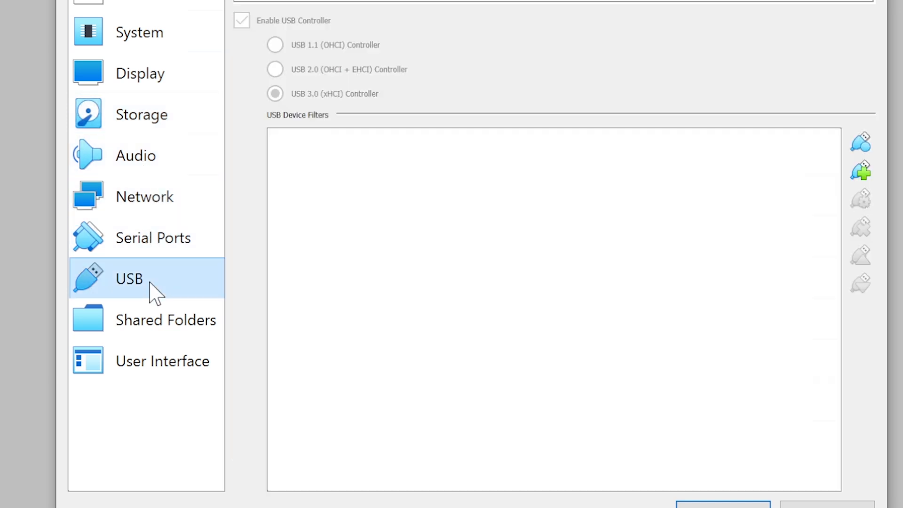
{"action": "left_click", "coordinate": [146, 243]}
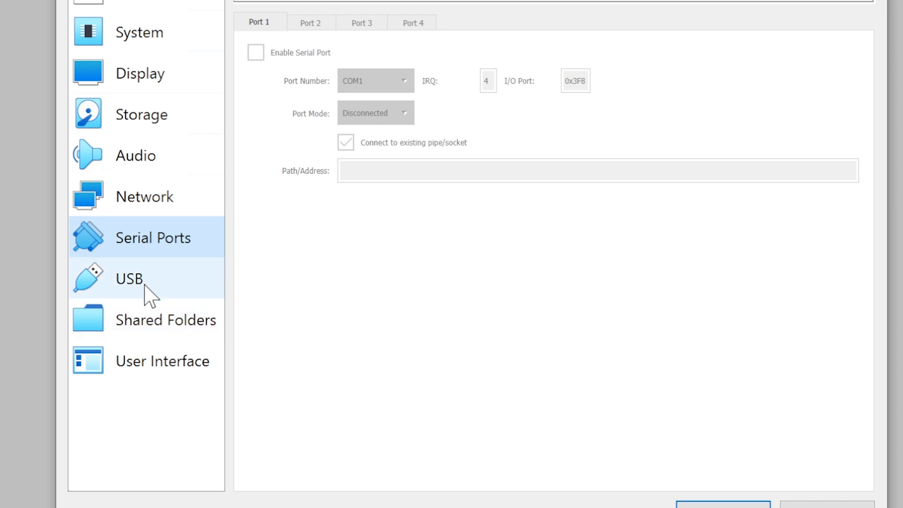
{"action": "left_click", "coordinate": [145, 359]}
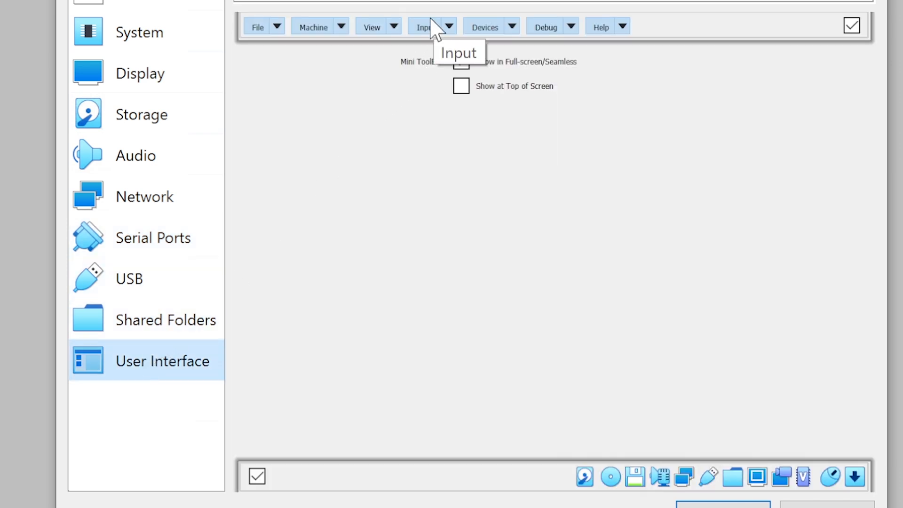
Inspect the Input and Devices menu items offered on the User Interface page.
{"action": "left_click", "coordinate": [449, 28]}
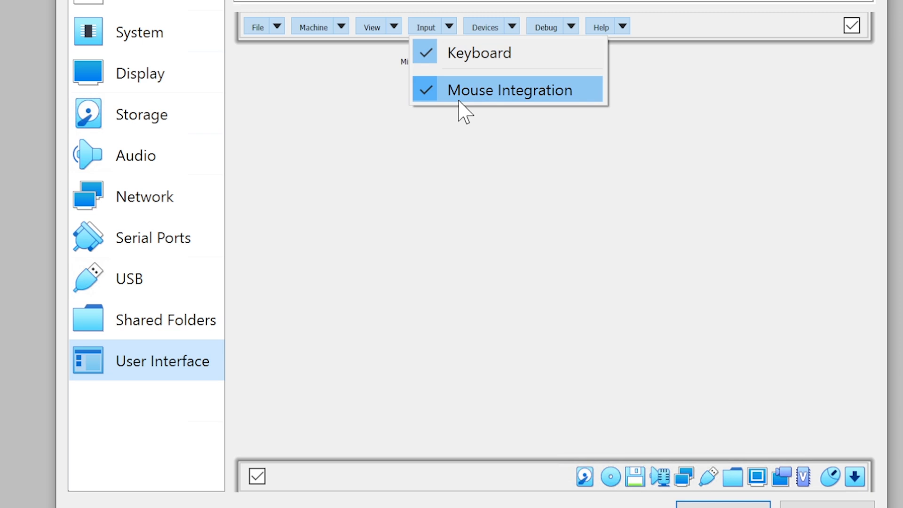
{"action": "left_click", "coordinate": [511, 27]}
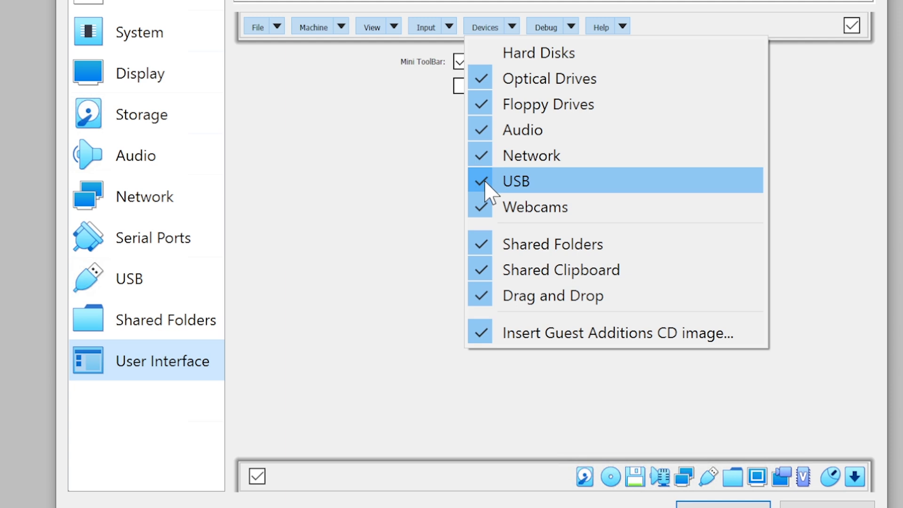
{"action": "left_click", "coordinate": [283, 130]}
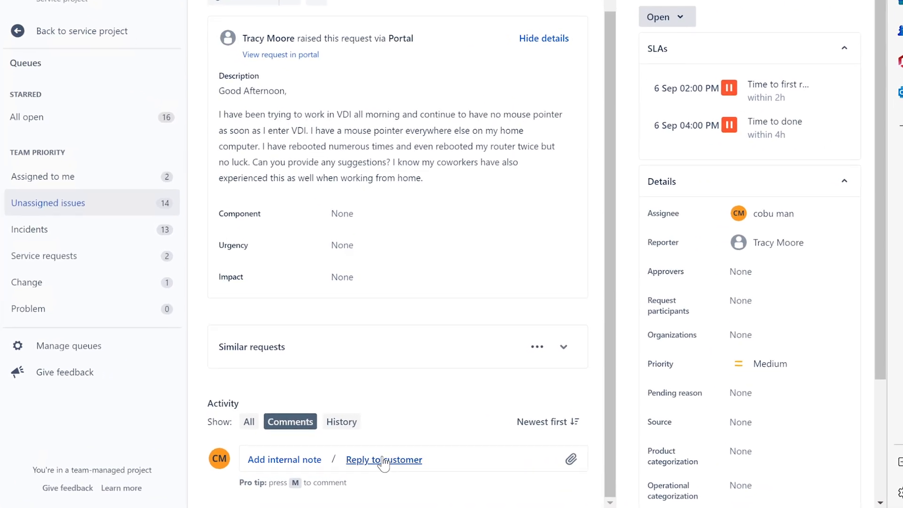
Write a customer reply asking to check VDI input capture devices and enable USB, signed with the agent's name.
{"action": "left_click", "coordinate": [383, 463]}
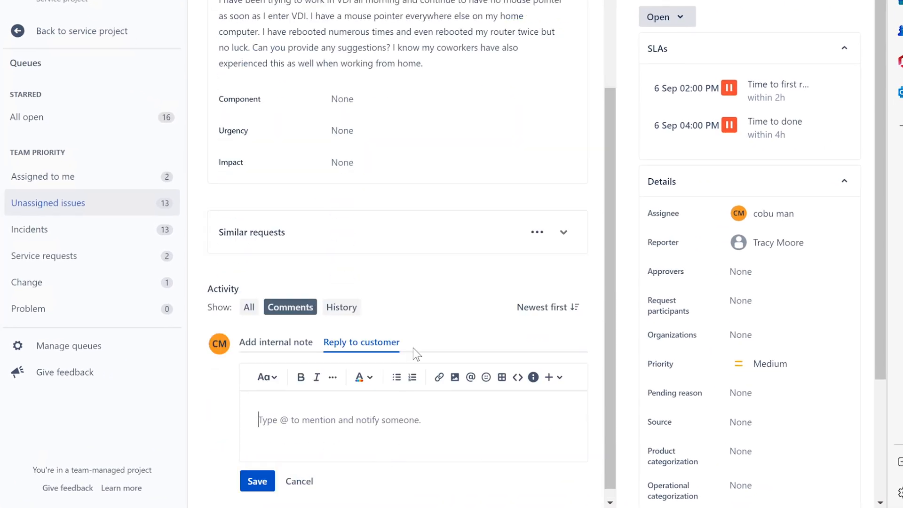
{"action": "left_click", "coordinate": [365, 408]}
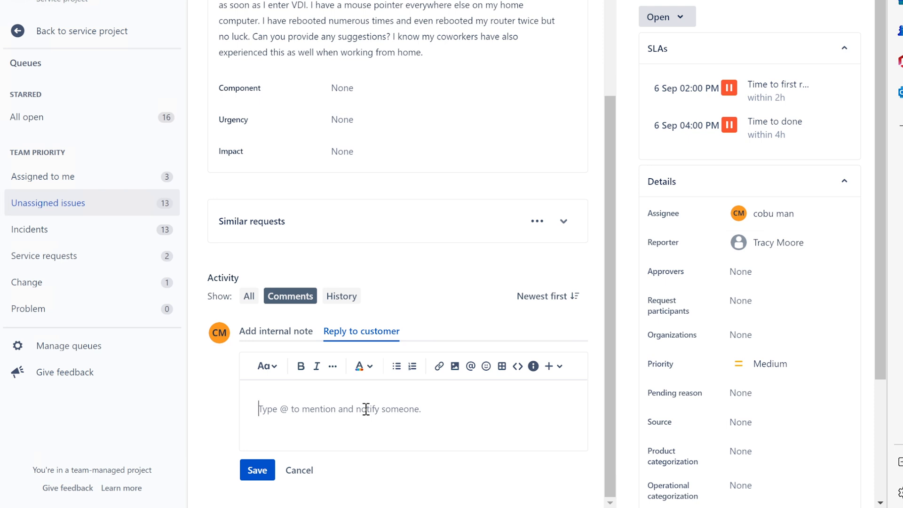
{"action": "type", "text": "Plea"}
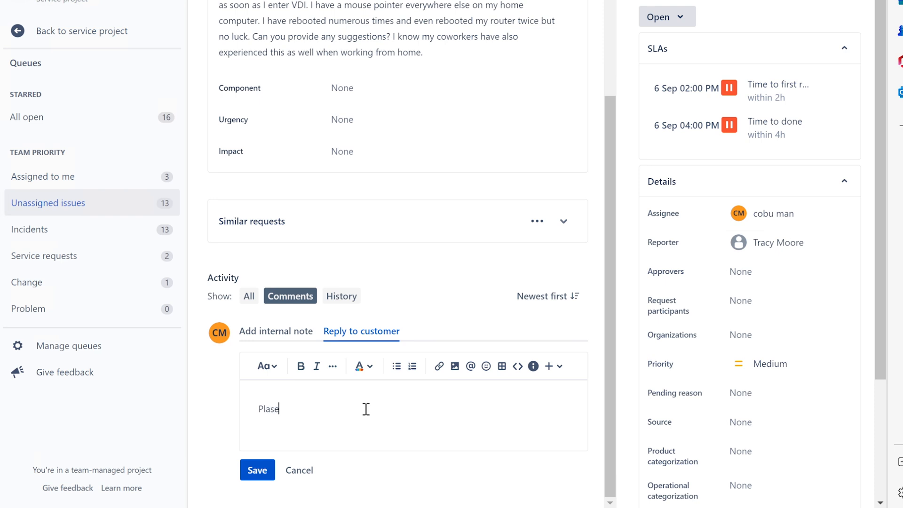
{"action": "key", "text": "BackSpace"}
{"action": "key", "text": "BackSpace"}
{"action": "type", "text": "ease check on input capture devices for the VM"}
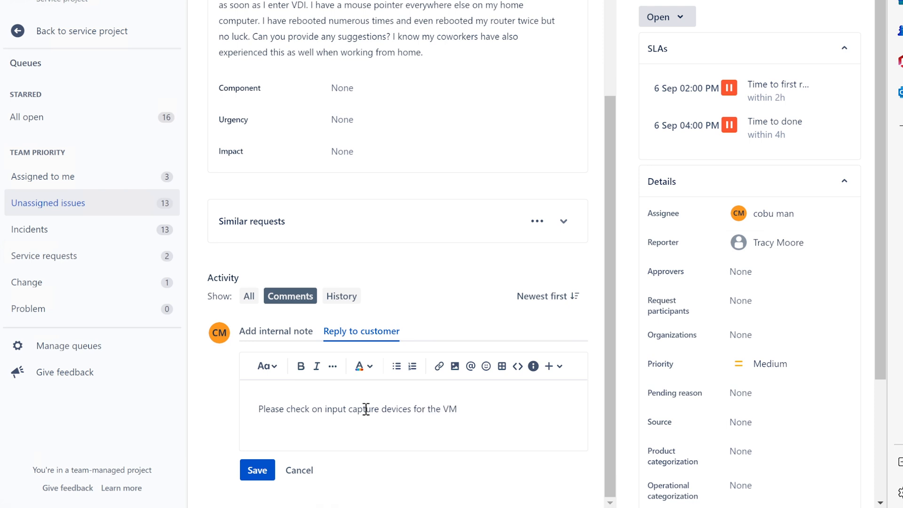
{"action": "key", "text": "BackSpace"}
{"action": "type", "text": "DI"}
{"action": "type", "text": ". "}
{"action": "type", "text": "And yo"}
{"action": "key", "text": "BackSpace"}
{"action": "key", "text": "BackSpace"}
{"action": "type", "text": "make sure the U"}
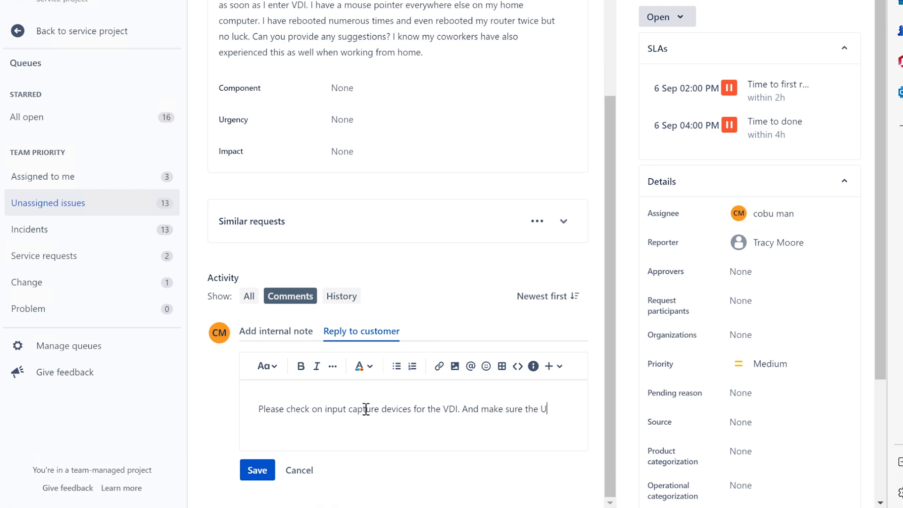
{"action": "type", "text": "SB is enabled as well"}
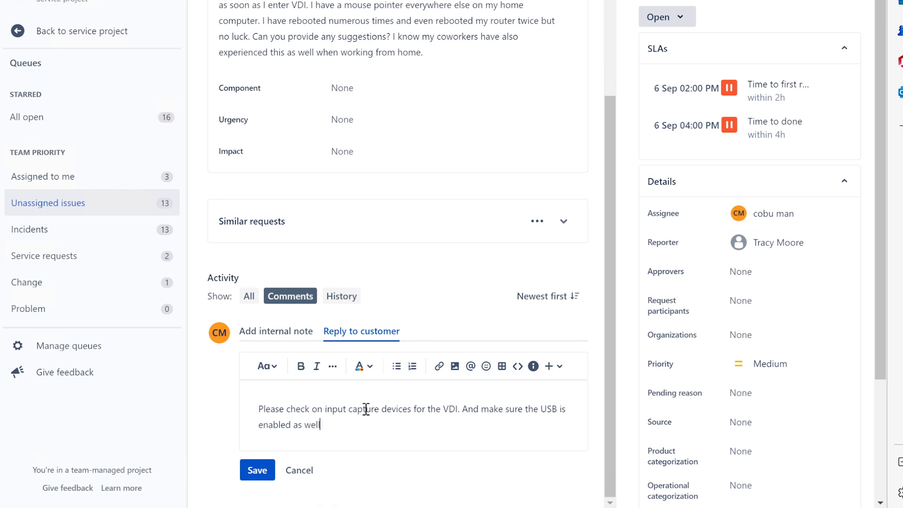
{"action": "type", "text": ". Ervin"}
Save the reply and set the ticket status to Resolved.
{"action": "left_click", "coordinate": [258, 470]}
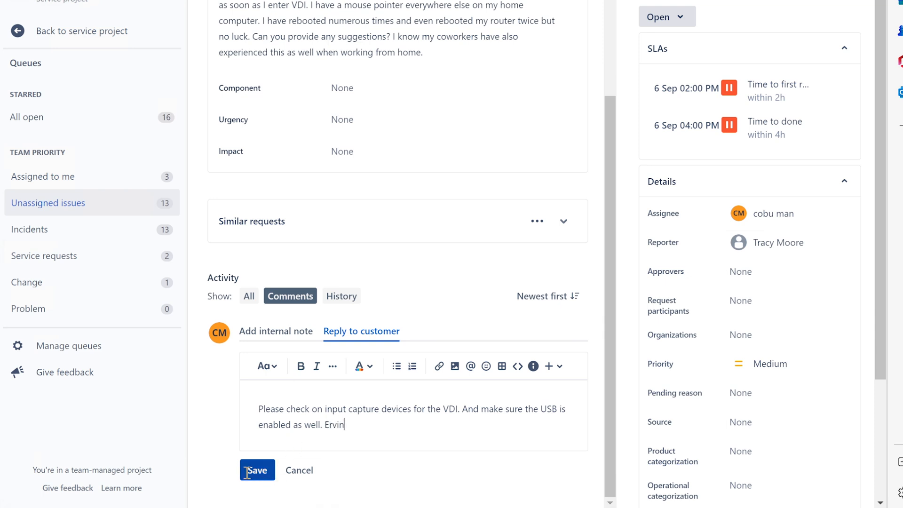
{"action": "left_click", "coordinate": [667, 18]}
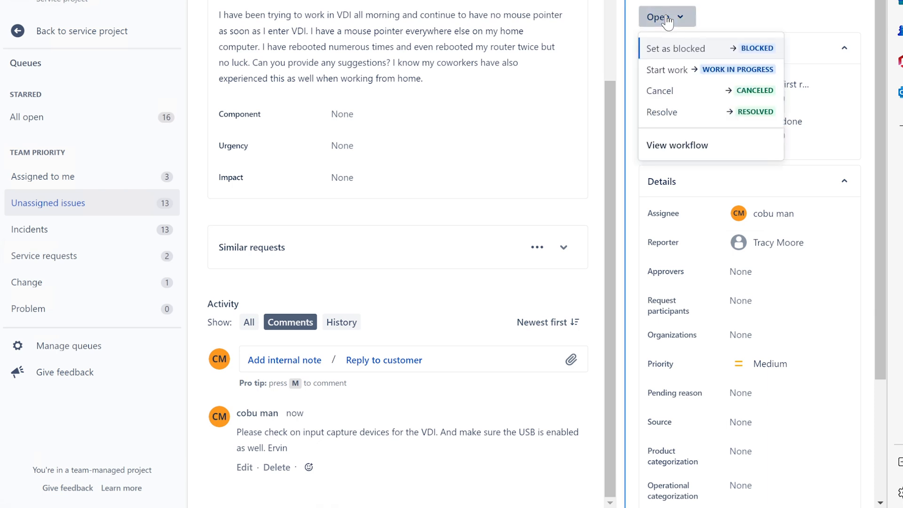
{"action": "left_click", "coordinate": [700, 111]}
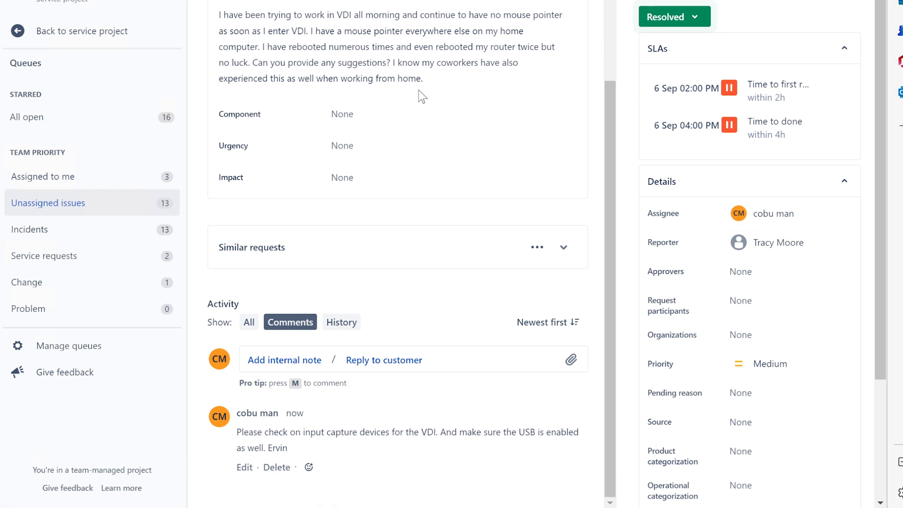